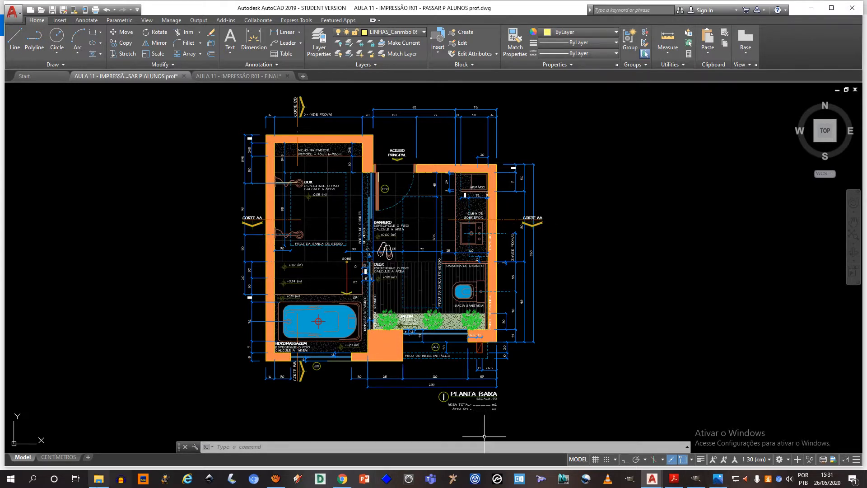
Step: Switch to File Explorer and open the image 03 - ERRADO.JPG from the AULA 11 - IMPRESSÃO E CONFIGURAÇÃO DE LAYERS folder
{"action": "left_click", "coordinate": [99, 480]}
{"action": "left_click", "coordinate": [99, 479]}
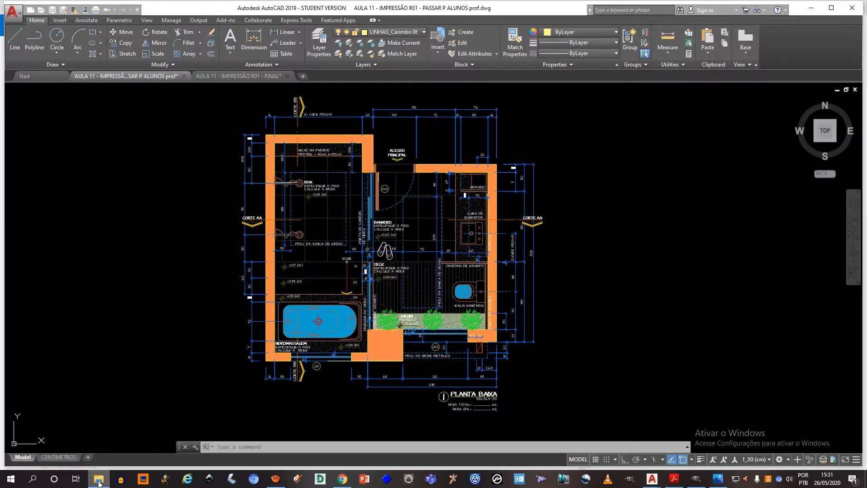
{"action": "left_click", "coordinate": [99, 480]}
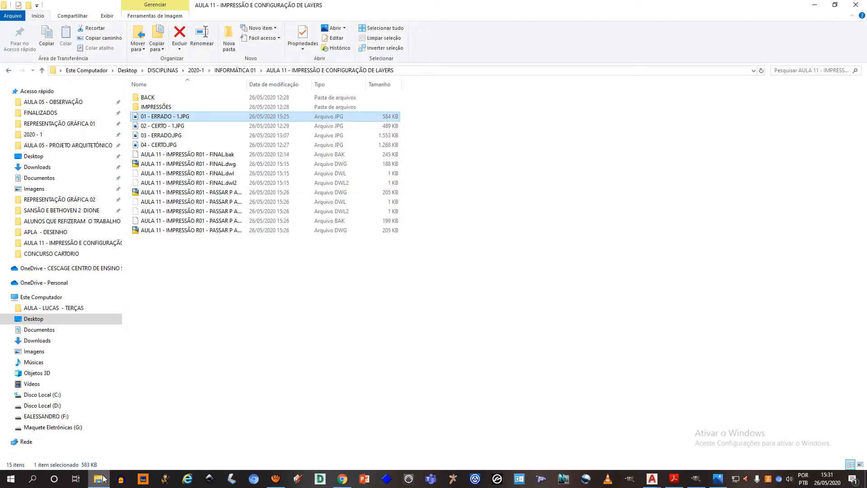
{"action": "left_click", "coordinate": [99, 480]}
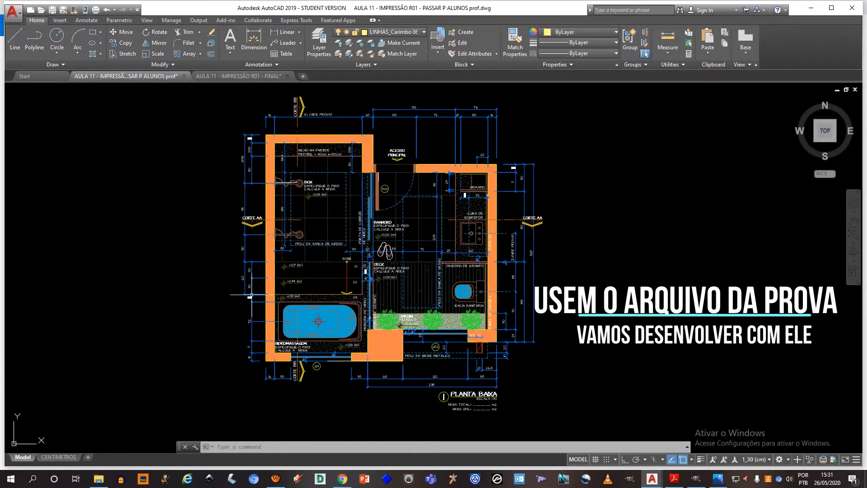
{"action": "key", "text": "alt+Tab"}
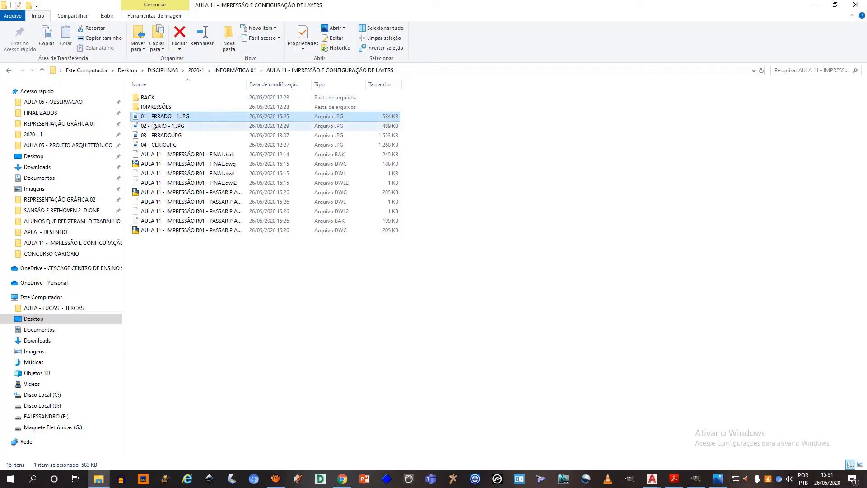
{"action": "left_click", "coordinate": [167, 135]}
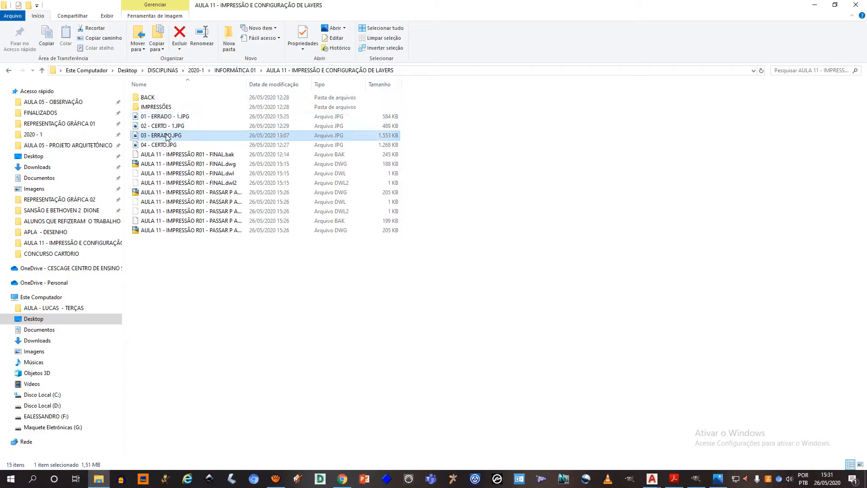
{"action": "double_click", "coordinate": [190, 138]}
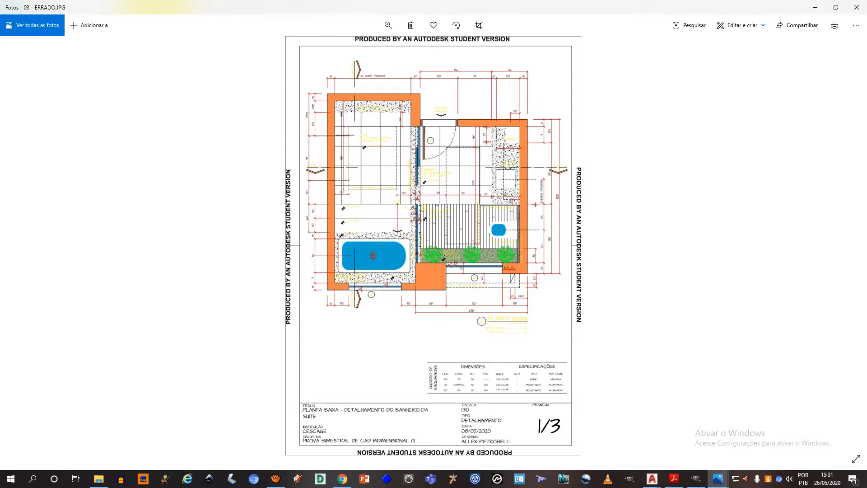
Step: Compare 03 - ERRADO.JPG with 04 - CERTO.JPG and examine the line weights, colours and texts of the incorrectly printed plan up close
{"action": "key", "text": "Right"}
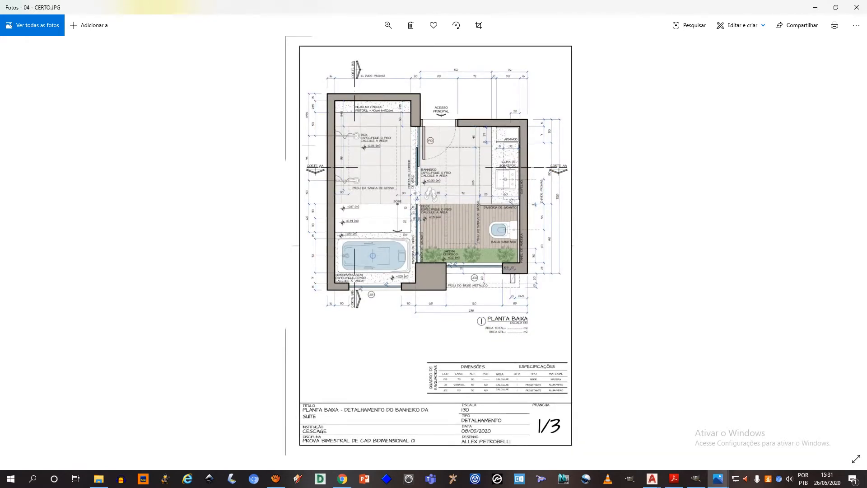
{"action": "key", "text": "Left"}
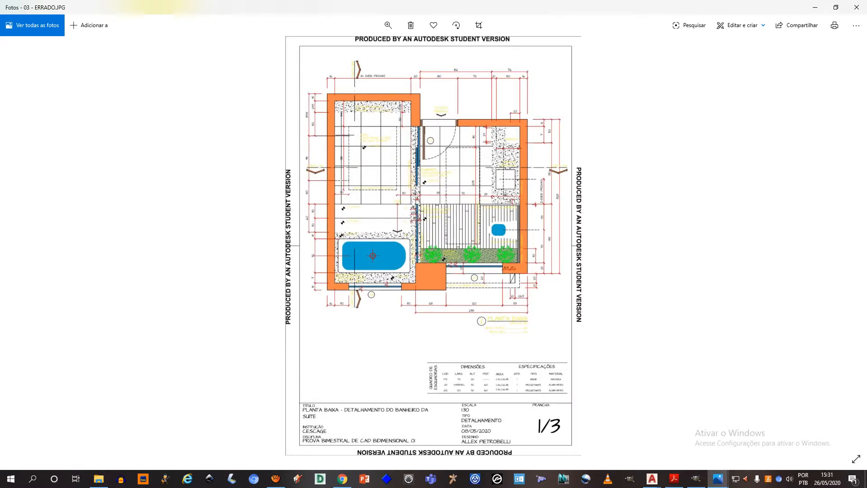
{"action": "double_click", "coordinate": [434, 249]}
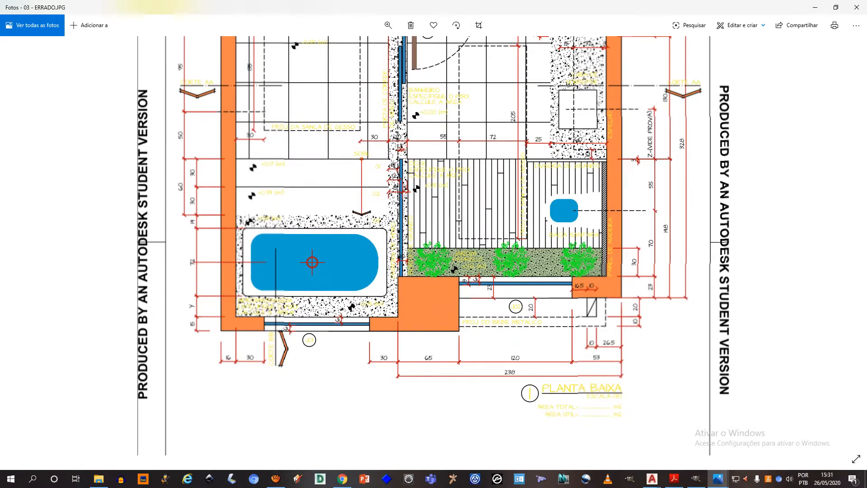
{"action": "scroll", "coordinate": [434, 249], "scroll_direction": "down", "scroll_amount": 1}
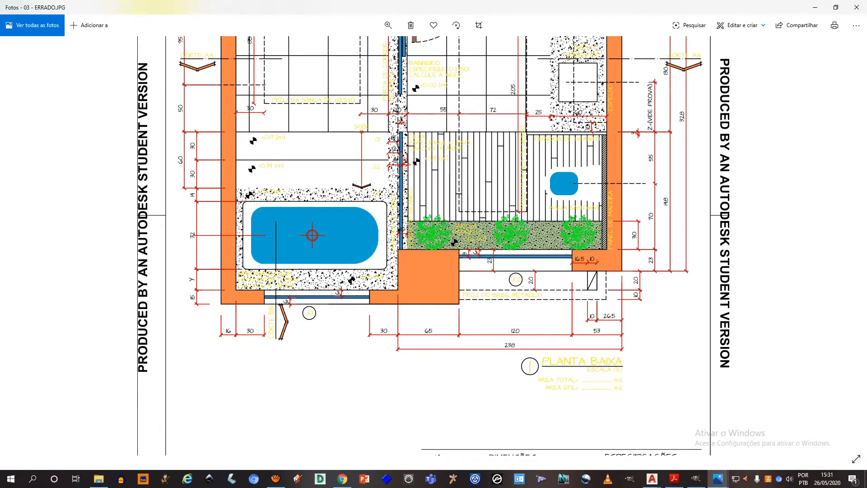
{"action": "left_click_drag", "start_coordinate": [433, 249], "coordinate": [435, 415]}
{"action": "double_click", "coordinate": [435, 415]}
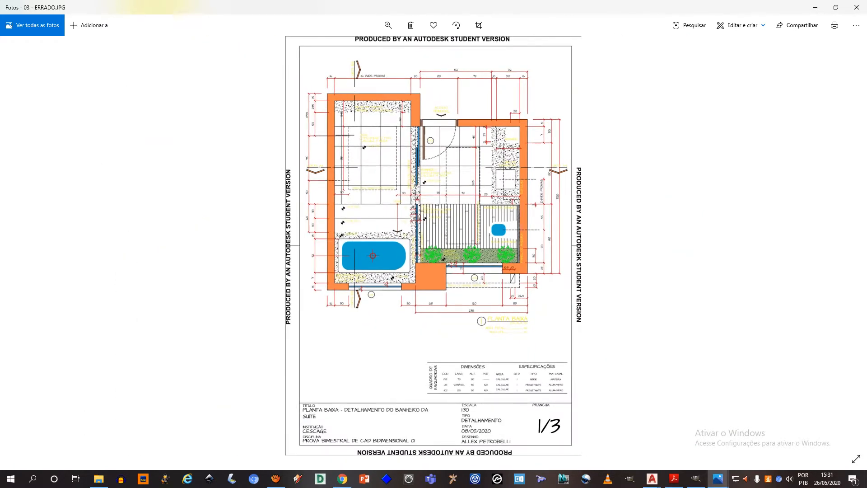
{"action": "double_click", "coordinate": [433, 186]}
{"action": "left_click_drag", "start_coordinate": [434, 187], "coordinate": [406, 107]}
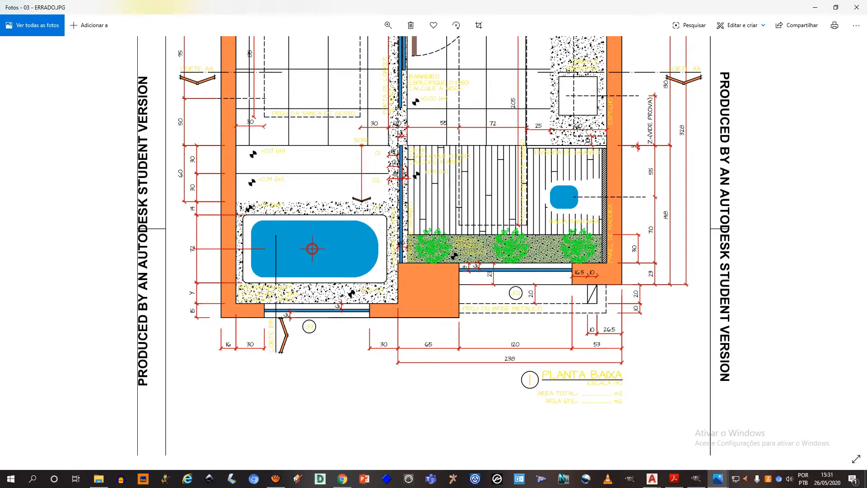
{"action": "left_click_drag", "start_coordinate": [434, 244], "coordinate": [439, 222]}
{"action": "double_click", "coordinate": [434, 244]}
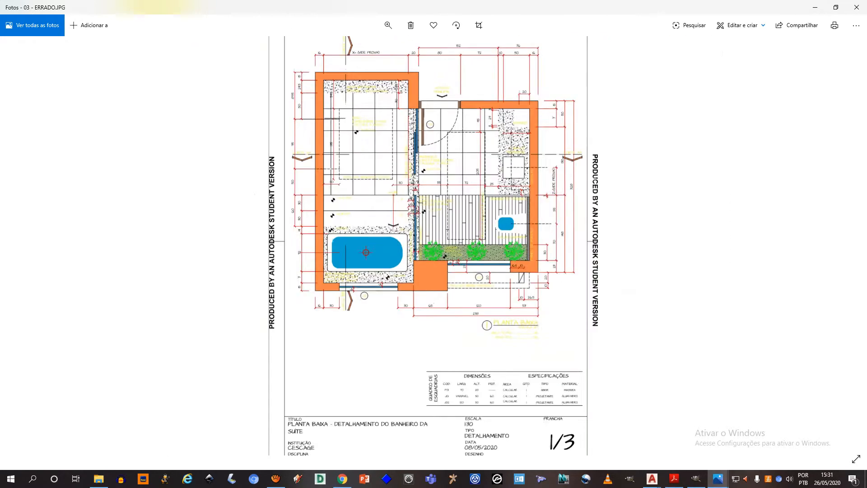
Step: Examine the line weights, hatches and texts of the correctly printed floor plan in 04 - CERTO.JPG up close
{"action": "key", "text": "Right"}
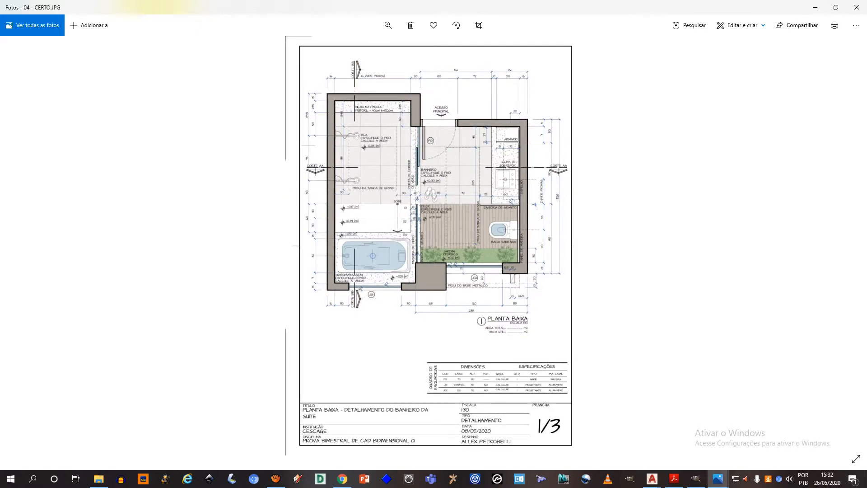
{"action": "double_click", "coordinate": [433, 240]}
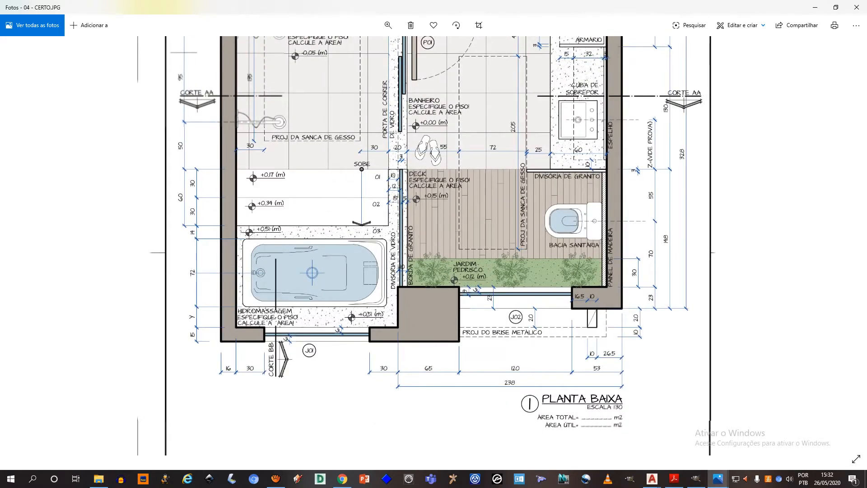
{"action": "scroll", "coordinate": [474, 340], "scroll_direction": "up", "scroll_amount": 2}
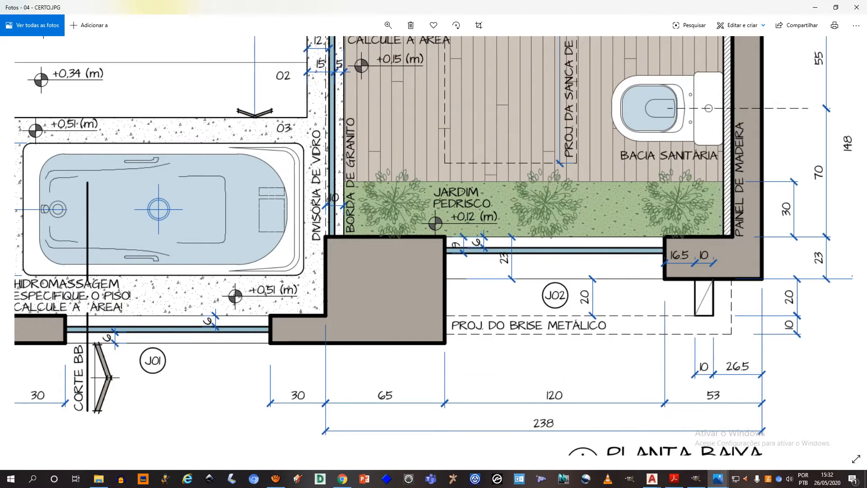
{"action": "left_click_drag", "start_coordinate": [452, 203], "coordinate": [530, 409]}
{"action": "left_click_drag", "start_coordinate": [406, 159], "coordinate": [208, 84]}
{"action": "left_click_drag", "start_coordinate": [416, 334], "coordinate": [593, 252]}
{"action": "left_click_drag", "start_coordinate": [434, 122], "coordinate": [433, 400]}
{"action": "scroll", "coordinate": [433, 246], "scroll_direction": "down", "scroll_amount": 8}
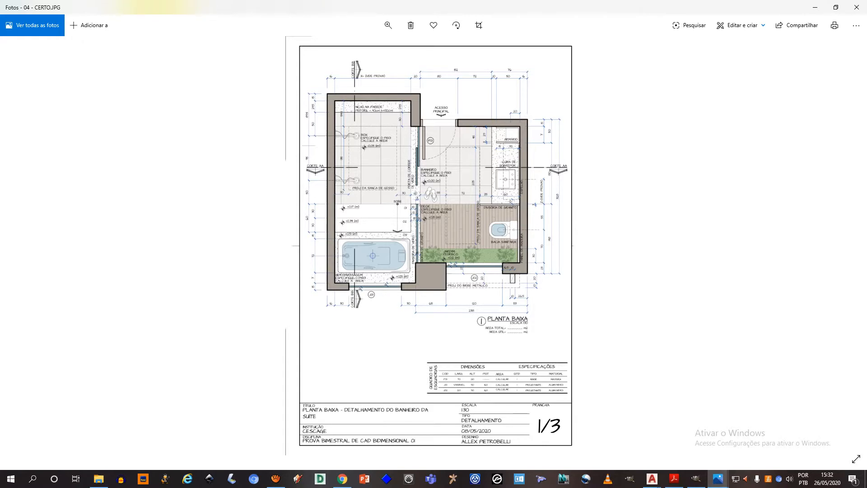
Step: Compare the enlarged plan details in 01 - ERRADO - 1.JPG and 02 - CERTO - 1.JPG by alternating between the two images
{"action": "key", "text": "Left"}
{"action": "key", "text": "Left"}
{"action": "key", "text": "Left"}
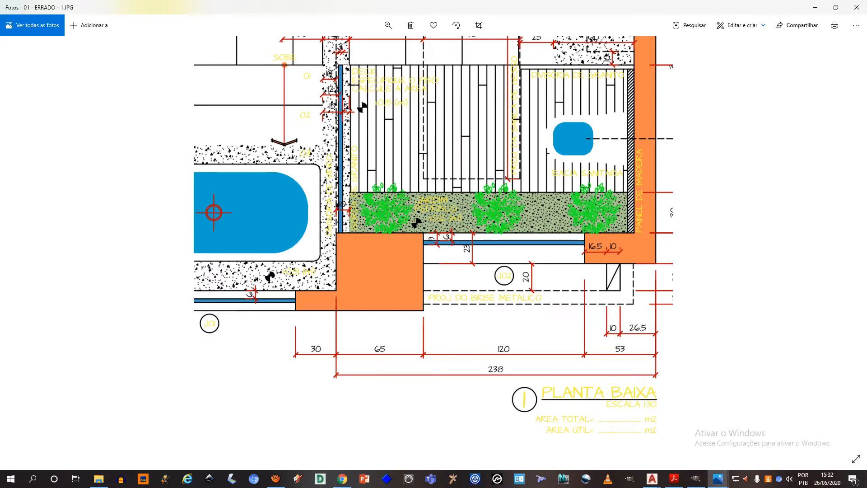
{"action": "key", "text": "Right"}
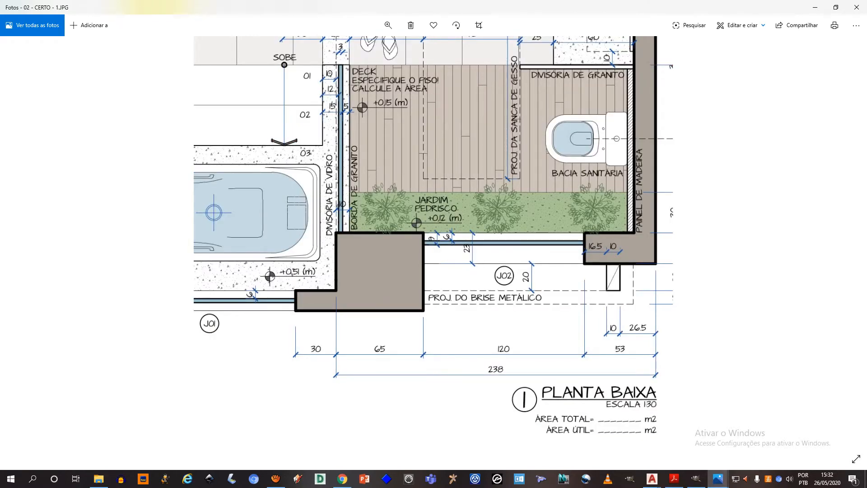
{"action": "key", "text": "Left"}
{"action": "key", "text": "Right"}
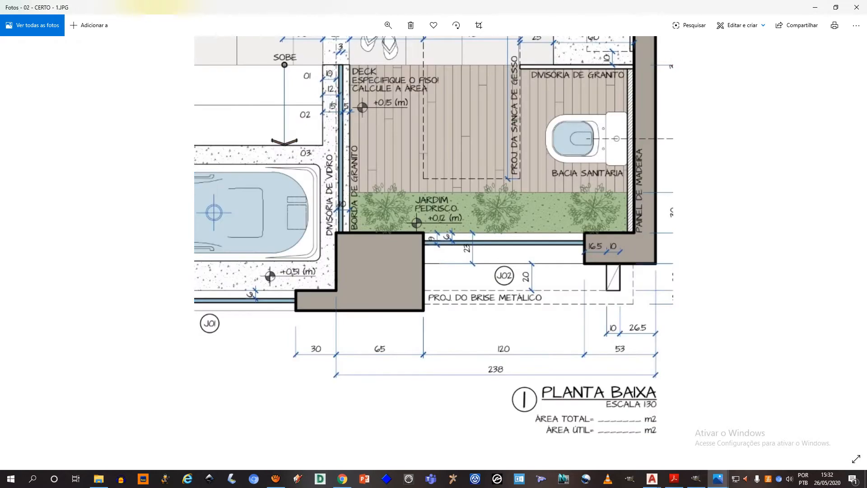
{"action": "key", "text": "Left"}
Step: Switch to AutoCAD with the drawing AULA 11 - IMPRESSÃO R01 - PASSAR P ALUNOS prof.dwg
{"action": "left_click", "coordinate": [653, 479]}
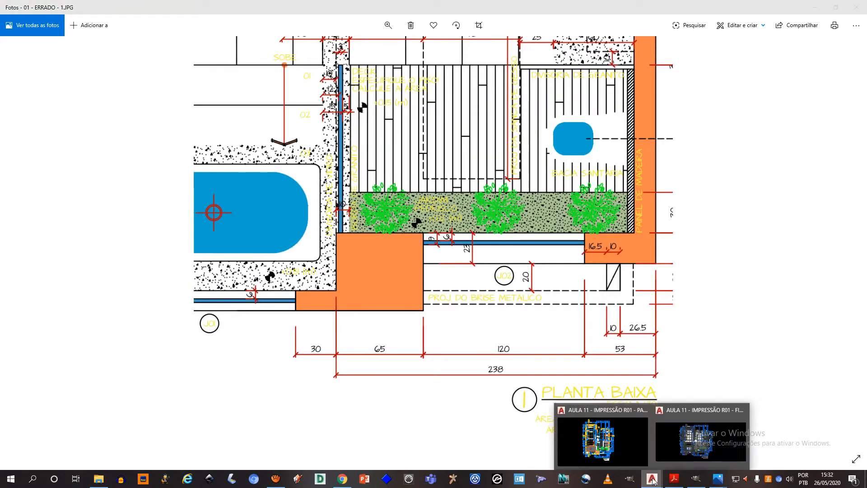
{"action": "left_click", "coordinate": [622, 443]}
{"action": "mouse_move", "coordinate": [383, 197]}
{"action": "middle_mouse_down"}
{"action": "mouse_move", "coordinate": [373, 190]}
{"action": "mouse_move", "coordinate": [385, 223]}
{"action": "middle_mouse_up"}
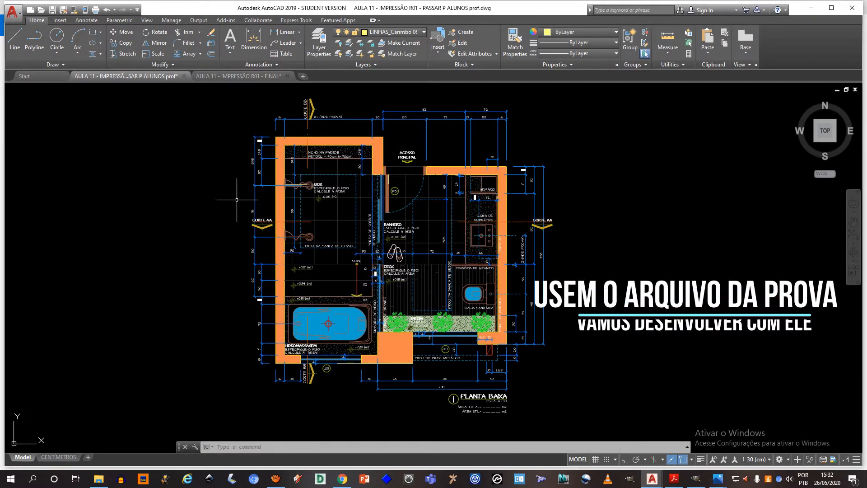
{"action": "middle_click_drag", "start_coordinate": [395, 227], "coordinate": [381, 224]}
{"action": "middle_click_drag", "start_coordinate": [396, 183], "coordinate": [385, 182]}
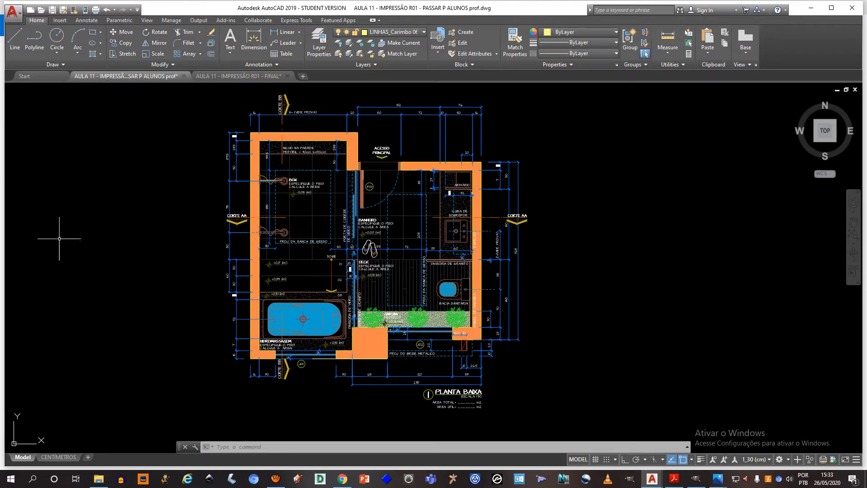
Step: Start a single-sheet plot, set its area to a window over the lower part of the floor plan and its title, and apply it to the layout
{"action": "left_click", "coordinate": [13, 13]}
{"action": "mouse_move", "coordinate": [37, 209]}
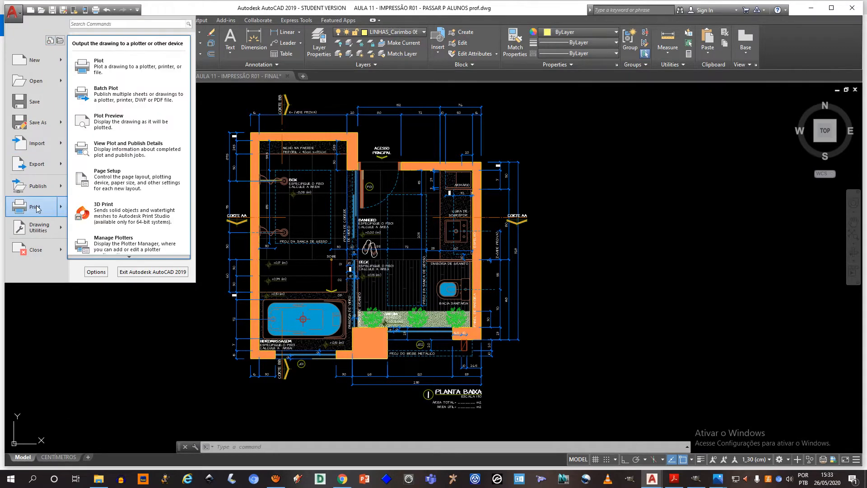
{"action": "left_click", "coordinate": [105, 73]}
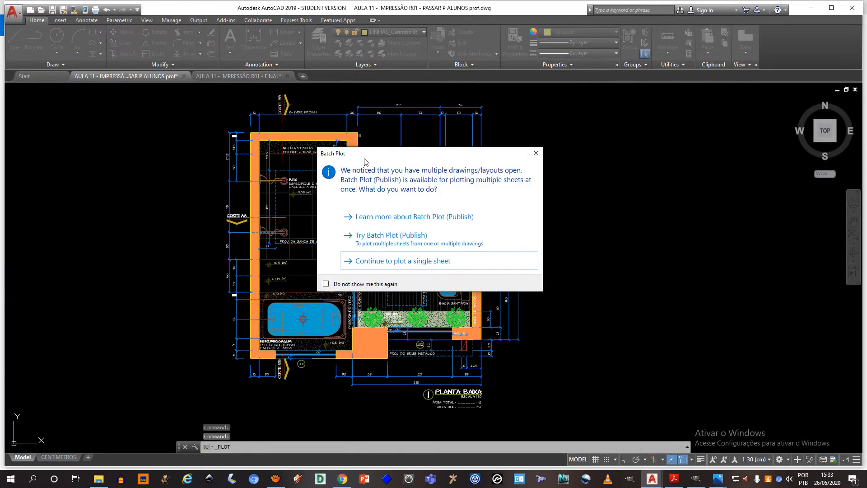
{"action": "left_click", "coordinate": [404, 261]}
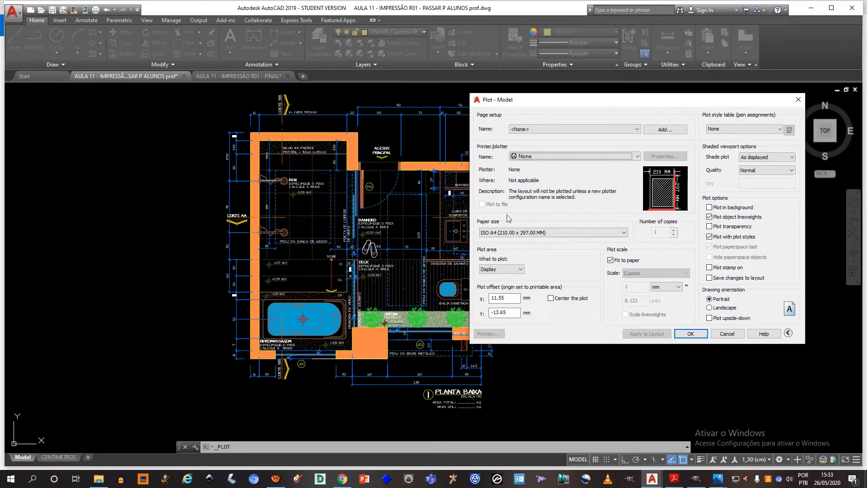
{"action": "left_click", "coordinate": [518, 269]}
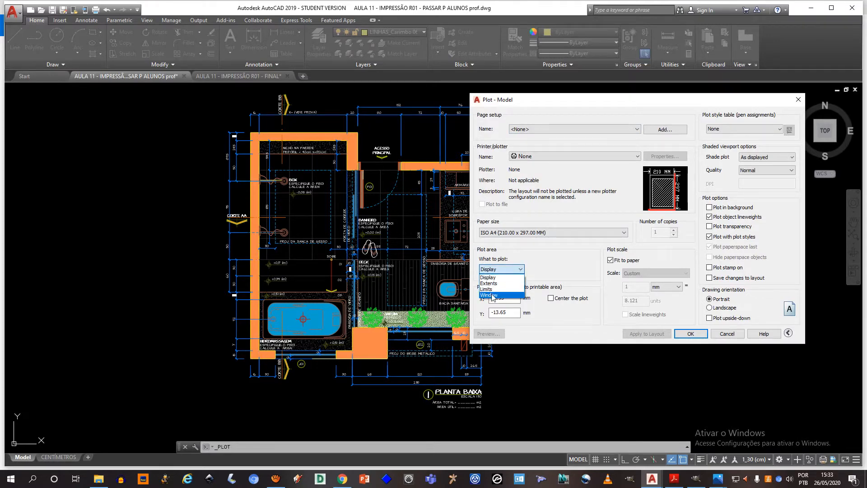
{"action": "left_click", "coordinate": [496, 295]}
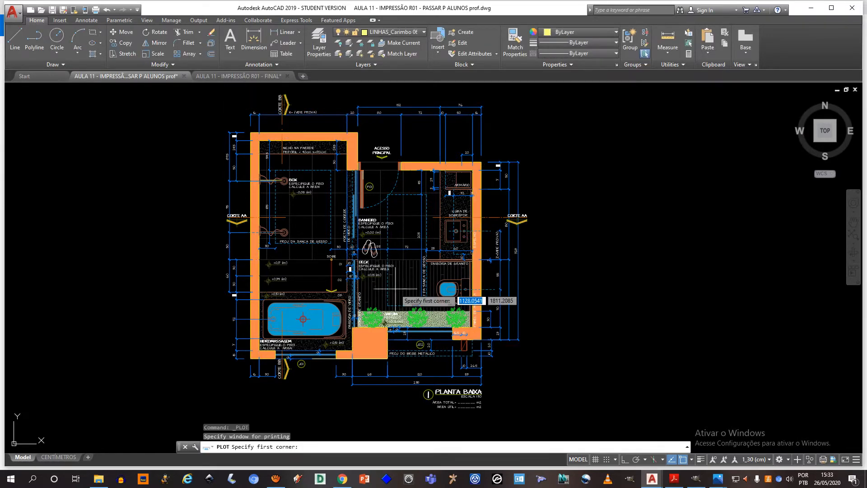
{"action": "left_click", "coordinate": [200, 199]}
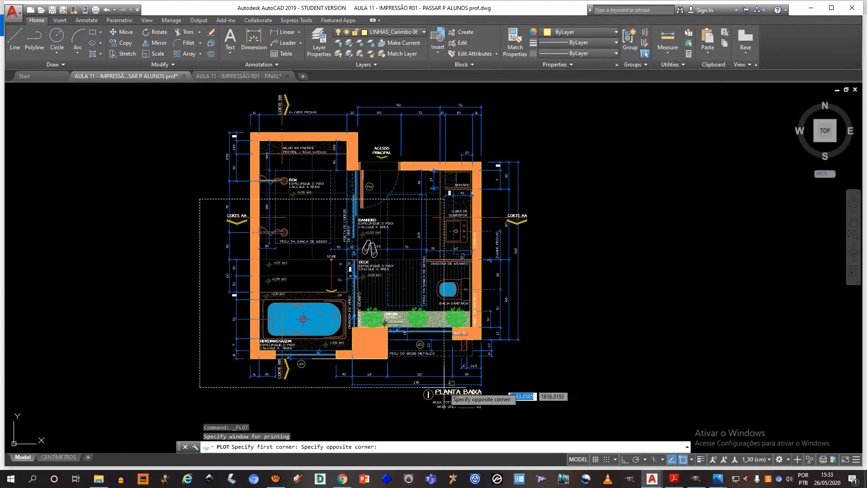
{"action": "left_click", "coordinate": [506, 415]}
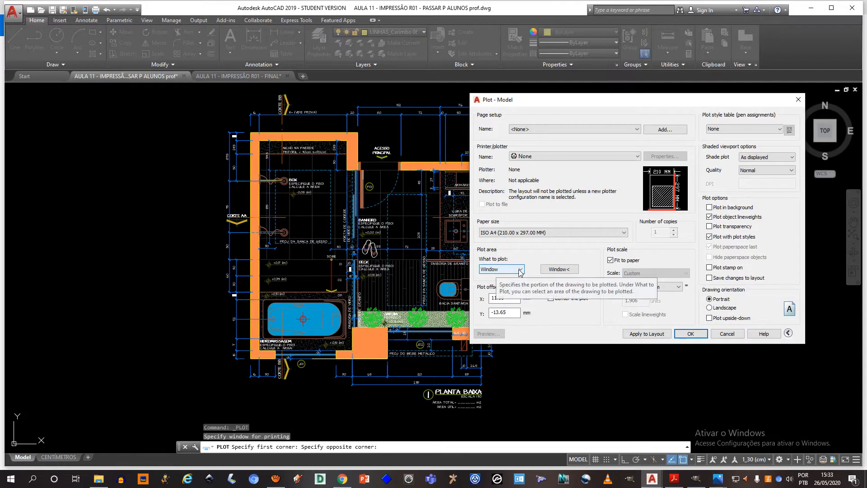
{"action": "left_click", "coordinate": [646, 334]}
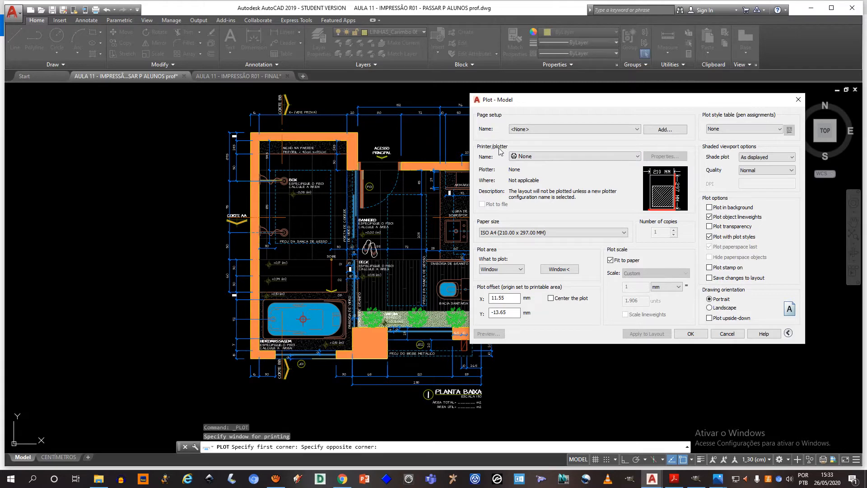
Step: Choose AutoCAD PDF (High Quality Print).pc3 as the plotter, apply it to the layout and preview the plot
{"action": "left_click", "coordinate": [541, 158]}
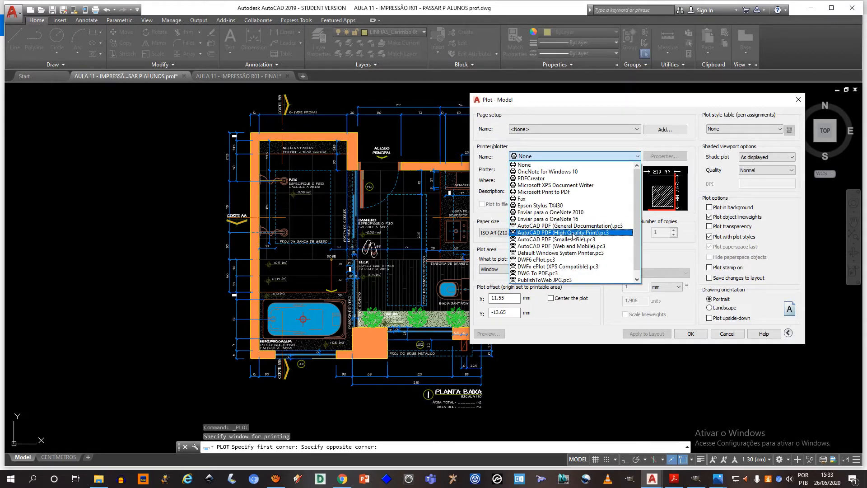
{"action": "left_click", "coordinate": [572, 233]}
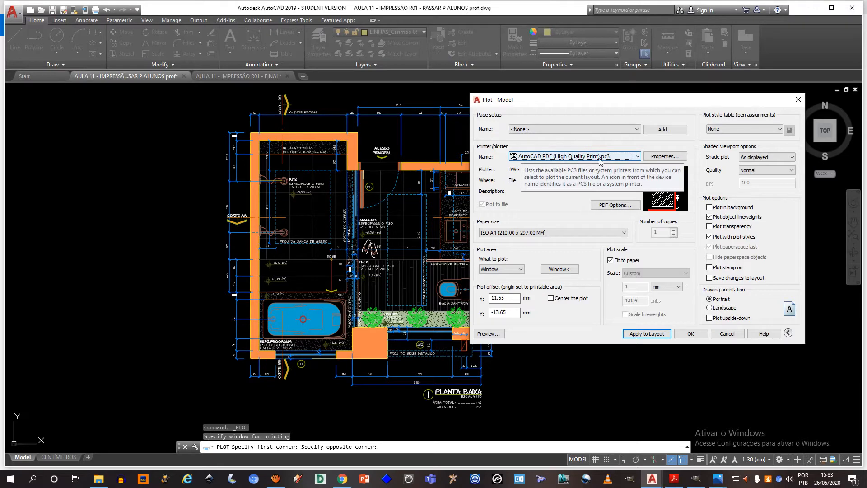
{"action": "left_click", "coordinate": [647, 334]}
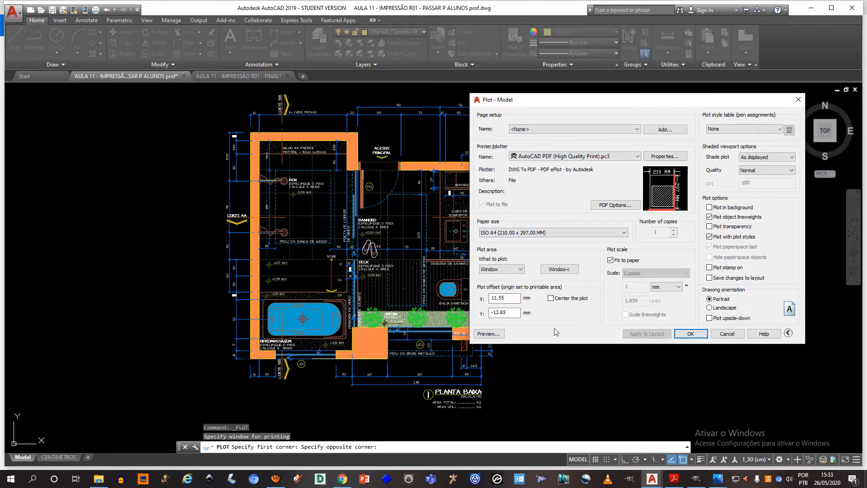
{"action": "left_click", "coordinate": [489, 334]}
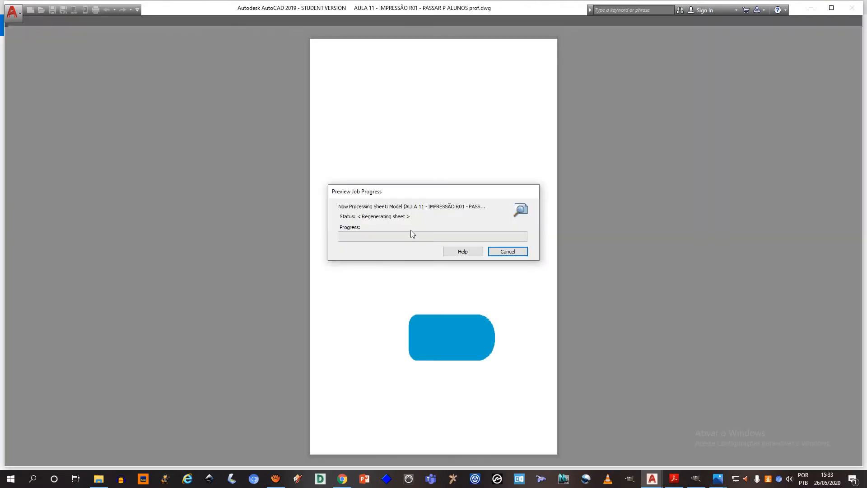
Step: Examine the line colours and thicknesses around the hydromassage tub, stairs and deck in the plot preview, and leave the preview
{"action": "scroll", "coordinate": [453, 308], "scroll_direction": "up", "scroll_amount": 6}
{"action": "middle_click_drag", "start_coordinate": [455, 301], "coordinate": [400, 182]}
{"action": "scroll", "coordinate": [415, 193], "scroll_direction": "down", "scroll_amount": 2}
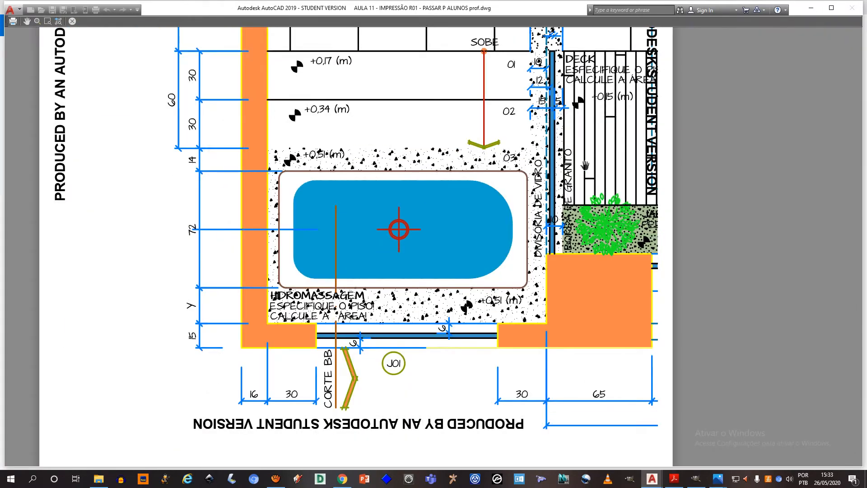
{"action": "middle_click_drag", "start_coordinate": [495, 145], "coordinate": [490, 167]}
{"action": "scroll", "coordinate": [476, 167], "scroll_direction": "down", "scroll_amount": 2}
{"action": "scroll", "coordinate": [342, 190], "scroll_direction": "up", "scroll_amount": 4}
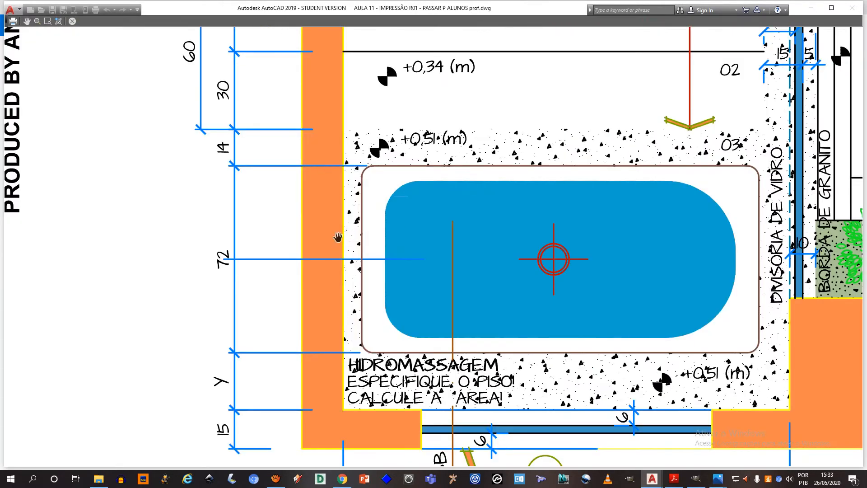
{"action": "middle_click_drag", "start_coordinate": [445, 192], "coordinate": [340, 217]}
{"action": "middle_click_drag", "start_coordinate": [665, 323], "coordinate": [648, 207]}
{"action": "scroll", "coordinate": [609, 238], "scroll_direction": "down", "scroll_amount": 2}
{"action": "middle_click_drag", "start_coordinate": [560, 151], "coordinate": [540, 251]}
{"action": "middle_click_drag", "start_coordinate": [515, 158], "coordinate": [507, 181]}
{"action": "right_click", "coordinate": [451, 142]}
{"action": "left_click", "coordinate": [426, 126]}
{"action": "middle_click_drag", "start_coordinate": [408, 112], "coordinate": [418, 230]}
{"action": "right_click", "coordinate": [425, 171]}
{"action": "left_click", "coordinate": [445, 177]}
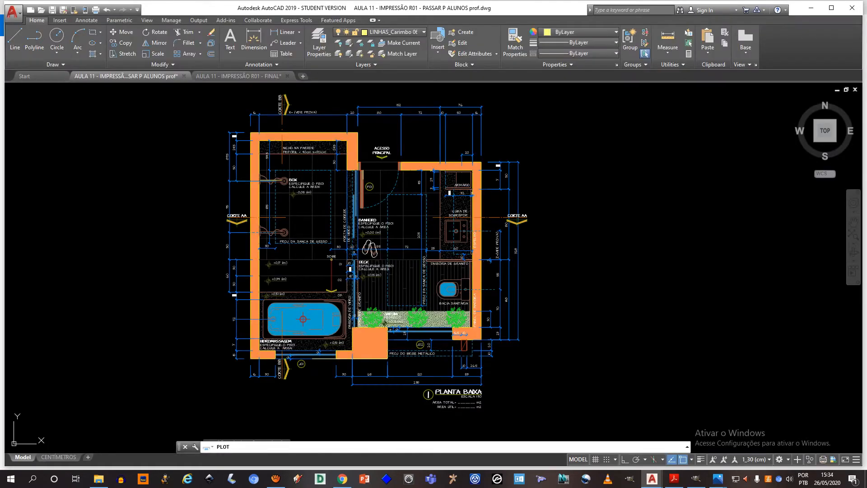
Step: Assign the monochrome.ctb plot style table to all layouts and apply the setting to the layout
{"action": "left_click_drag", "start_coordinate": [373, 117], "coordinate": [567, 154]}
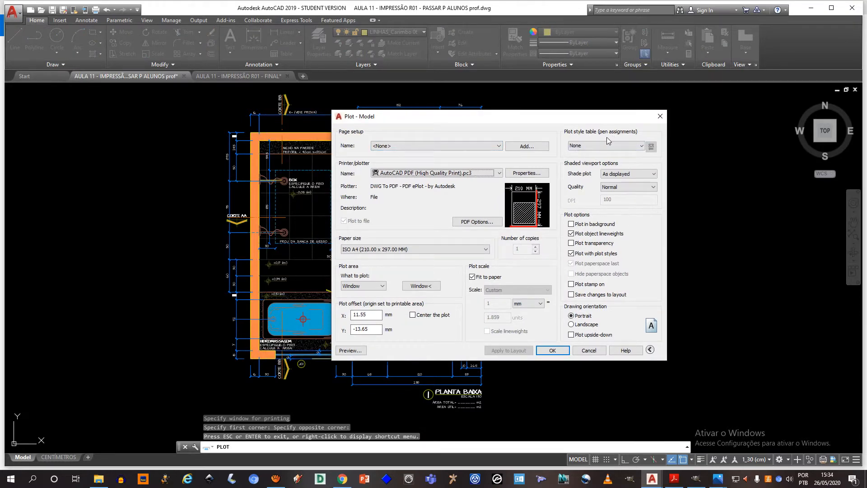
{"action": "left_click", "coordinate": [592, 145]}
{"action": "left_click", "coordinate": [593, 193]}
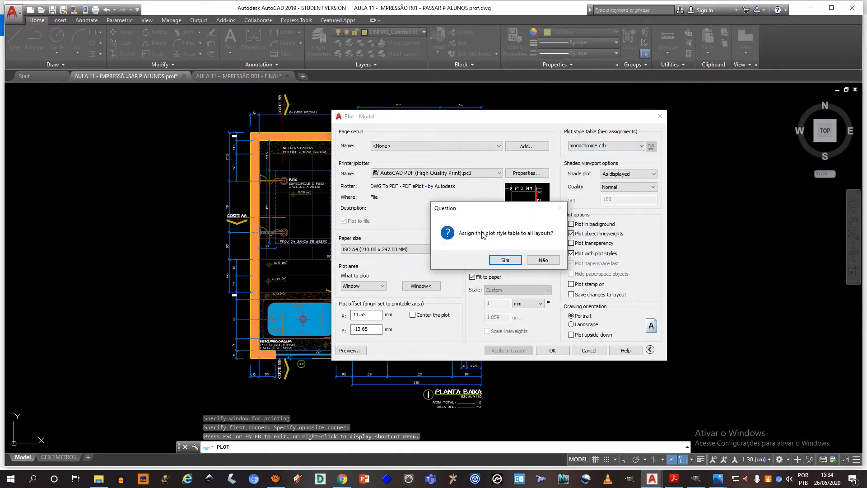
{"action": "left_click", "coordinate": [505, 260]}
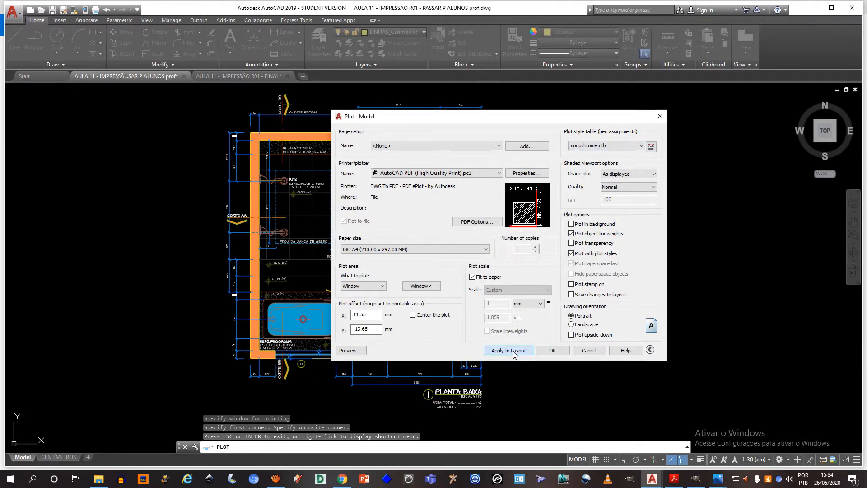
Step: Preview the monochrome plot, examine the lines and hatches around the hydromassage tub, and close the preview and the plot settings
{"action": "left_click", "coordinate": [362, 351]}
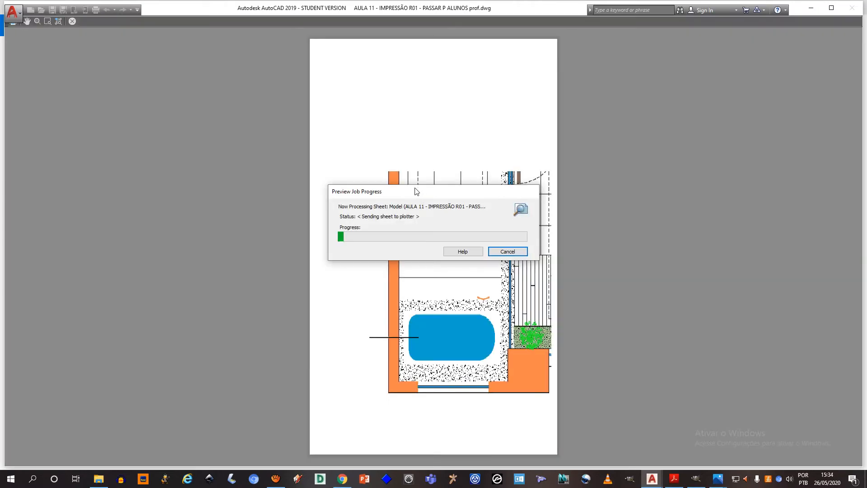
{"action": "scroll", "coordinate": [357, 287], "scroll_direction": "up", "scroll_amount": 5}
{"action": "scroll", "coordinate": [357, 288], "scroll_direction": "up", "scroll_amount": 1}
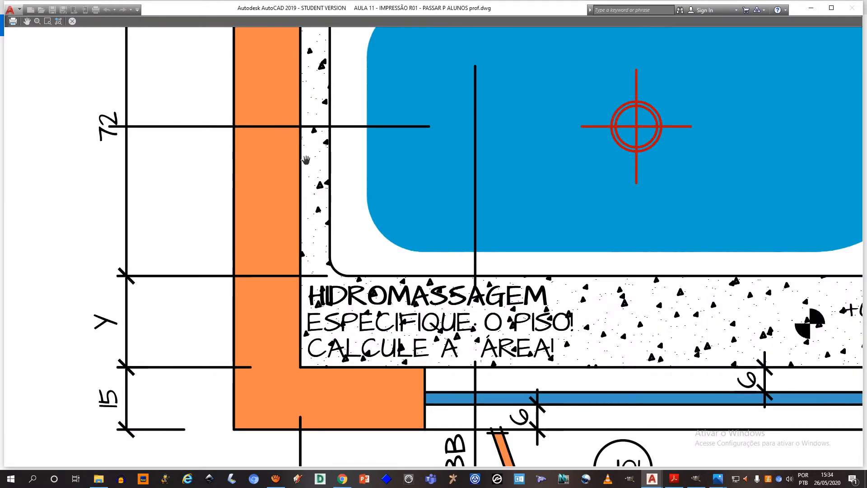
{"action": "middle_click_drag", "start_coordinate": [844, 367], "coordinate": [411, 287]}
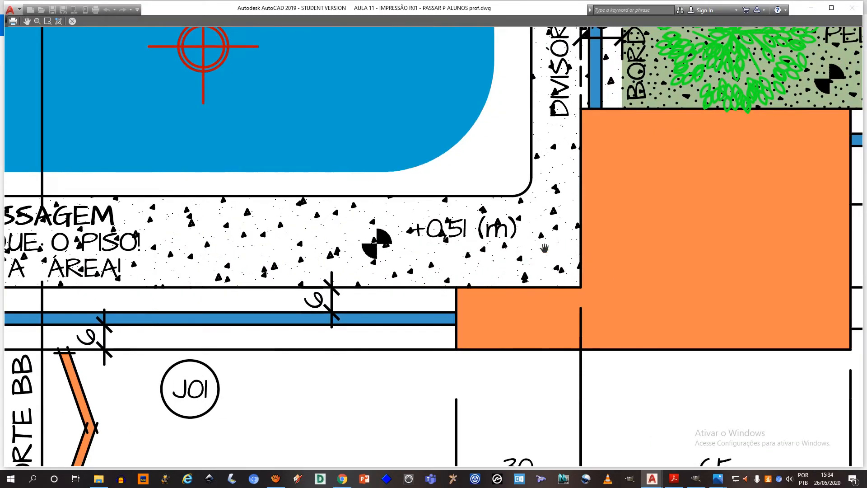
{"action": "scroll", "coordinate": [543, 248], "scroll_direction": "down", "scroll_amount": 2}
{"action": "middle_click_drag", "start_coordinate": [631, 155], "coordinate": [591, 263]}
{"action": "middle_click_drag", "start_coordinate": [525, 121], "coordinate": [523, 206]}
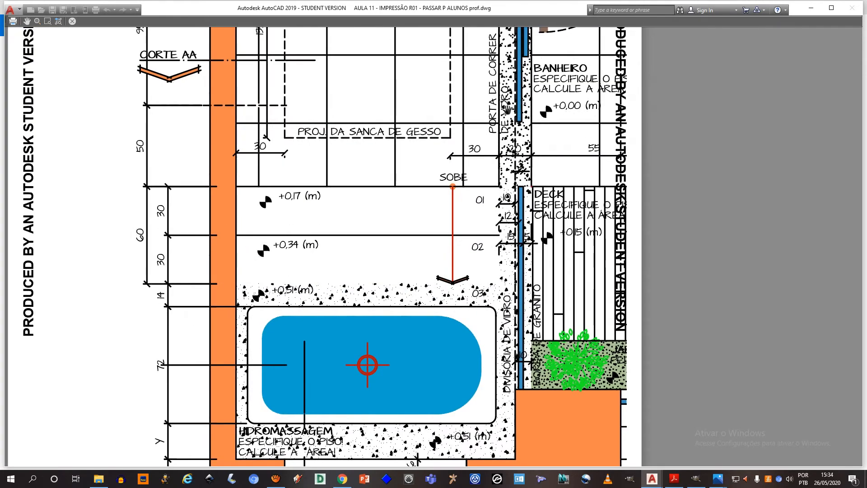
{"action": "middle_click_drag", "start_coordinate": [519, 105], "coordinate": [521, 197]}
{"action": "middle_click_drag", "start_coordinate": [448, 242], "coordinate": [480, 143]}
{"action": "right_click", "coordinate": [464, 164]}
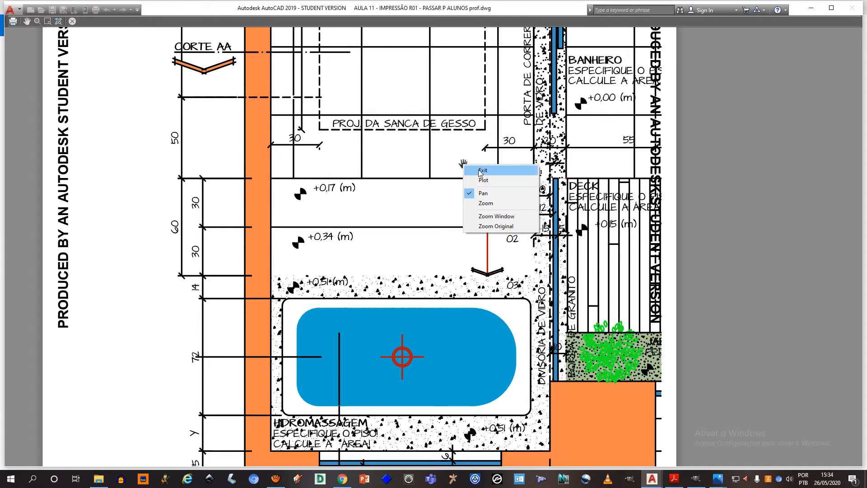
{"action": "left_click", "coordinate": [475, 169]}
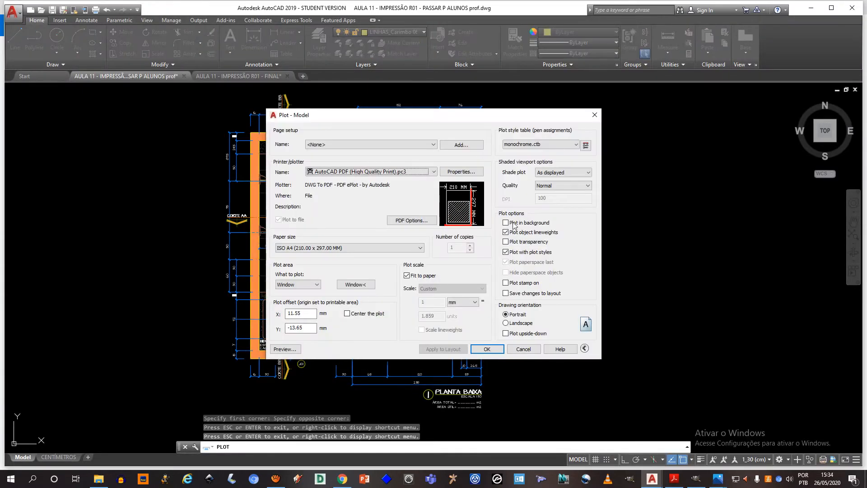
{"action": "left_click", "coordinate": [487, 349]}
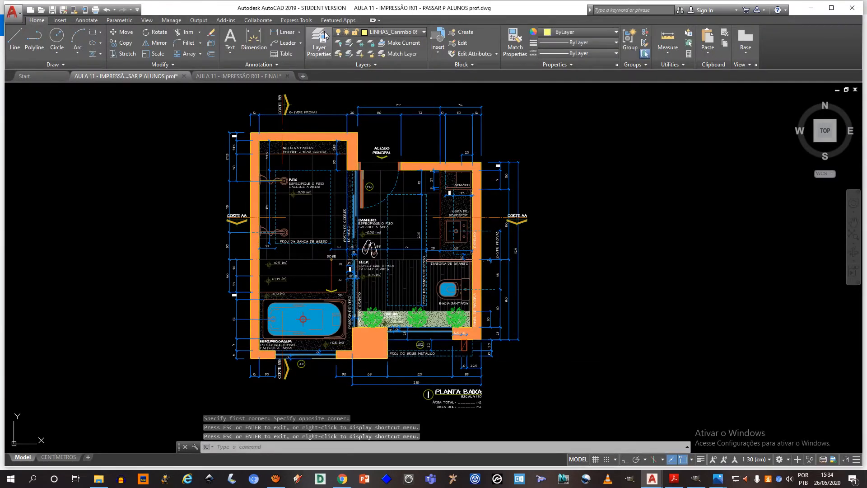
Step: Open the layer properties and select the PAREDE 05 layer
{"action": "left_click", "coordinate": [319, 41]}
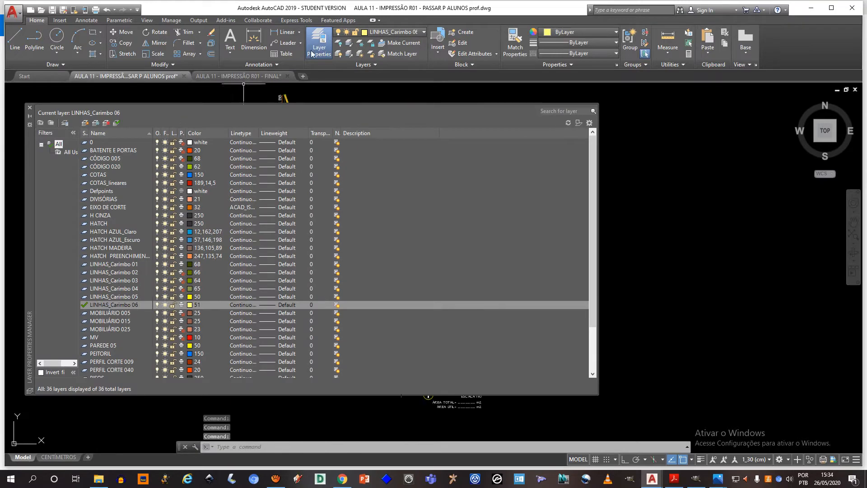
{"action": "left_click", "coordinate": [31, 108]}
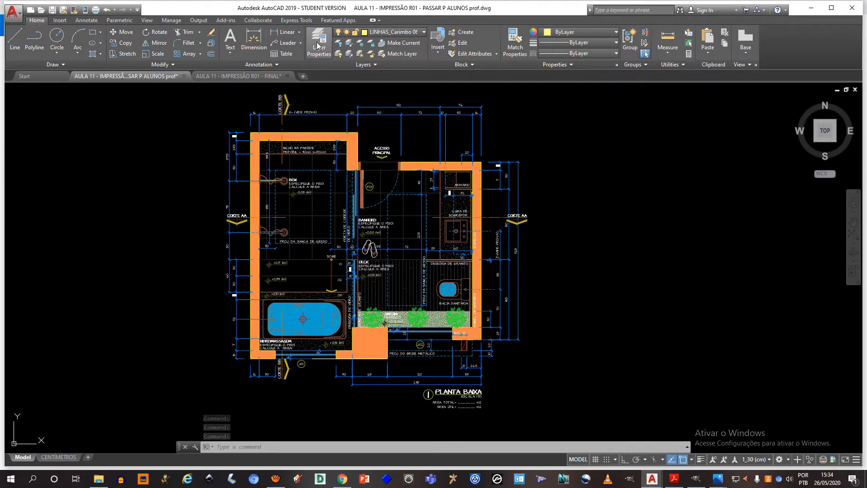
{"action": "left_click", "coordinate": [320, 45]}
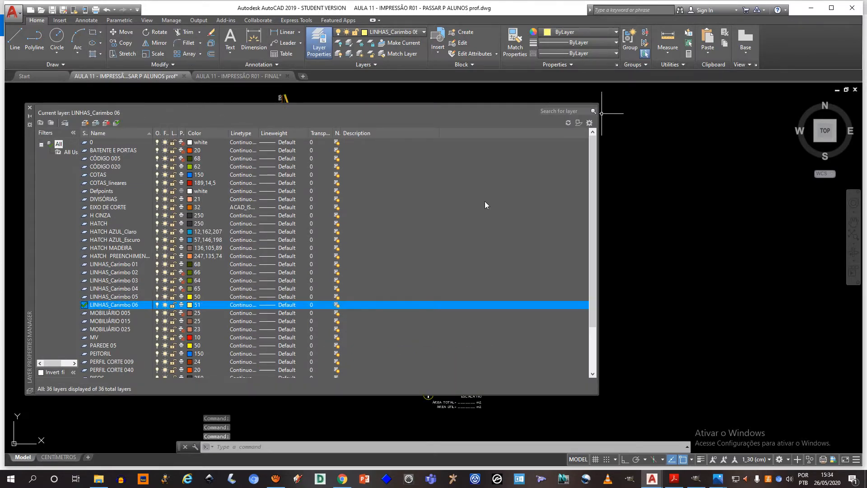
{"action": "scroll", "coordinate": [101, 313], "scroll_direction": "down", "scroll_amount": 3}
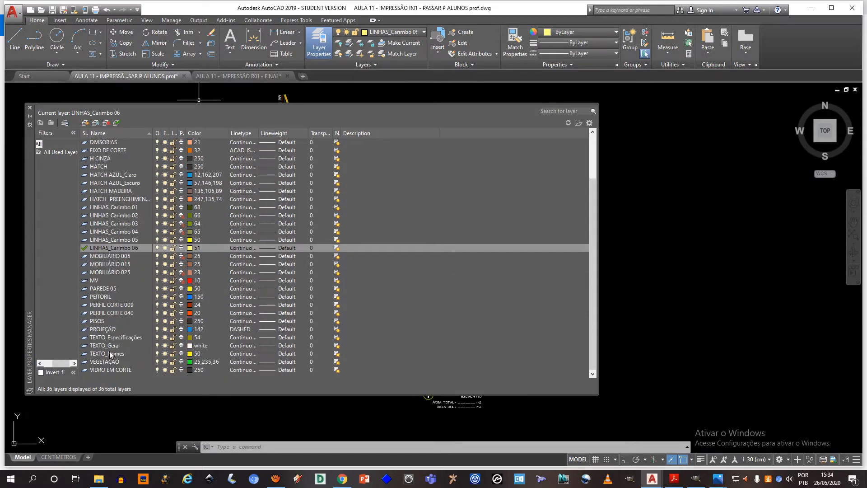
{"action": "left_click", "coordinate": [102, 290]}
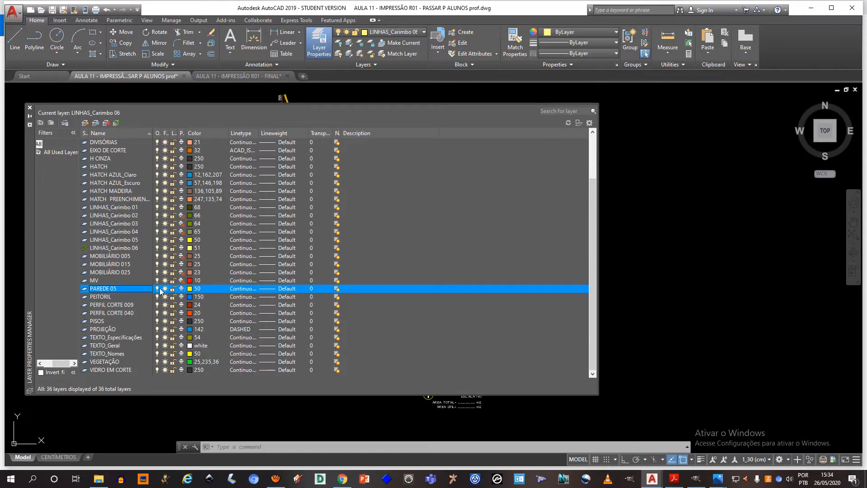
Step: Widen the On, Freeze, Lock and Plot columns of the layer list and narrow the Lineweight column
{"action": "left_click_drag", "start_coordinate": [161, 134], "coordinate": [208, 134]}
{"action": "left_click", "coordinate": [175, 134]}
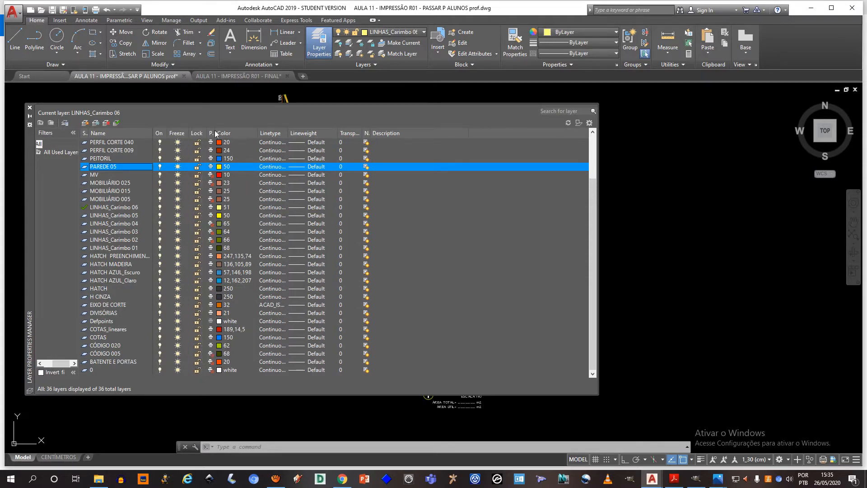
{"action": "left_click_drag", "start_coordinate": [216, 133], "coordinate": [224, 133]}
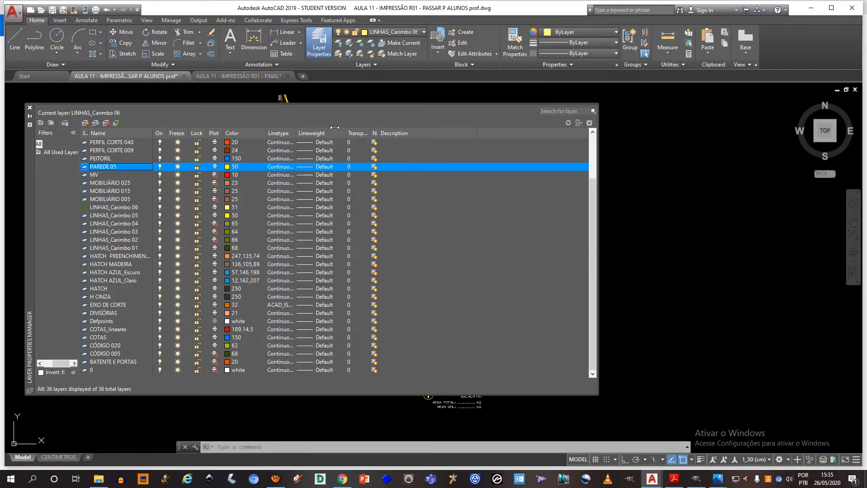
{"action": "left_click_drag", "start_coordinate": [346, 131], "coordinate": [330, 132]}
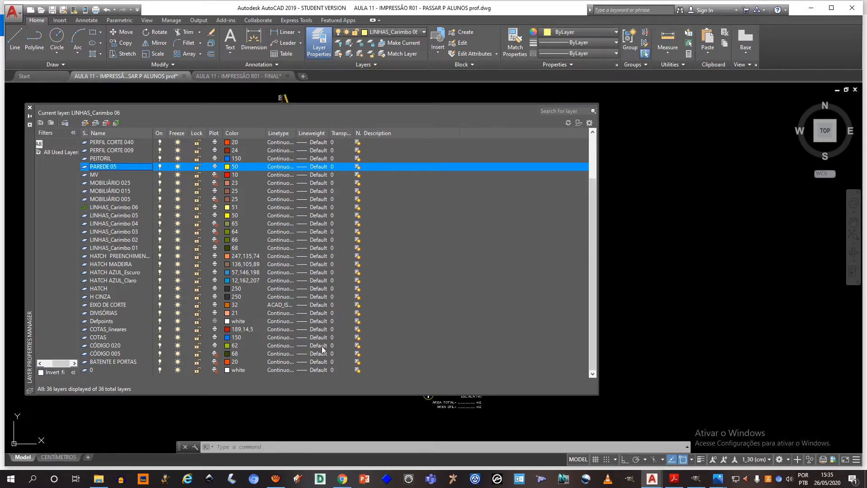
Step: Set the lineweight of the PAREDE 05 layer to 0.00 mm and close the layer properties
{"action": "scroll", "coordinate": [127, 194], "scroll_direction": "up", "scroll_amount": 1}
{"action": "scroll", "coordinate": [182, 199], "scroll_direction": "up", "scroll_amount": 1}
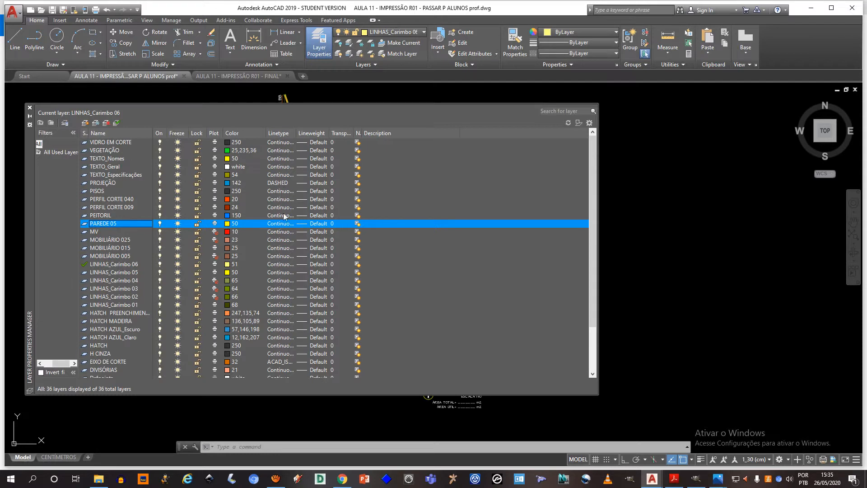
{"action": "left_click", "coordinate": [318, 224]}
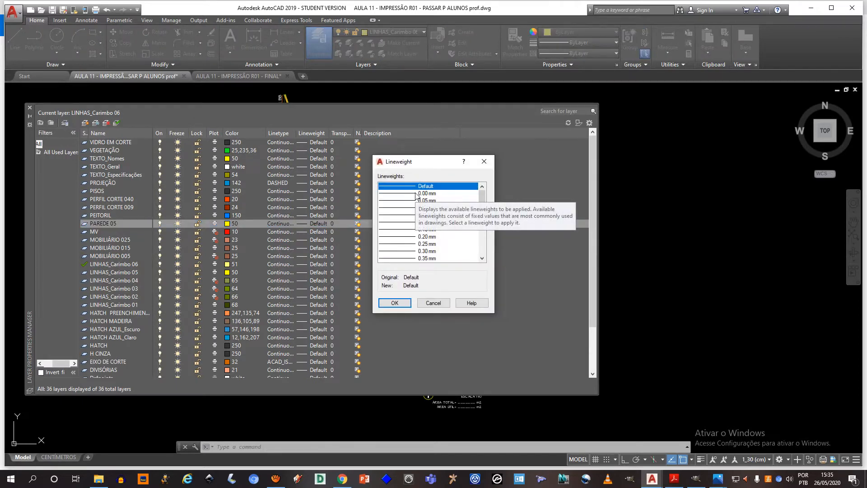
{"action": "left_click", "coordinate": [405, 208]}
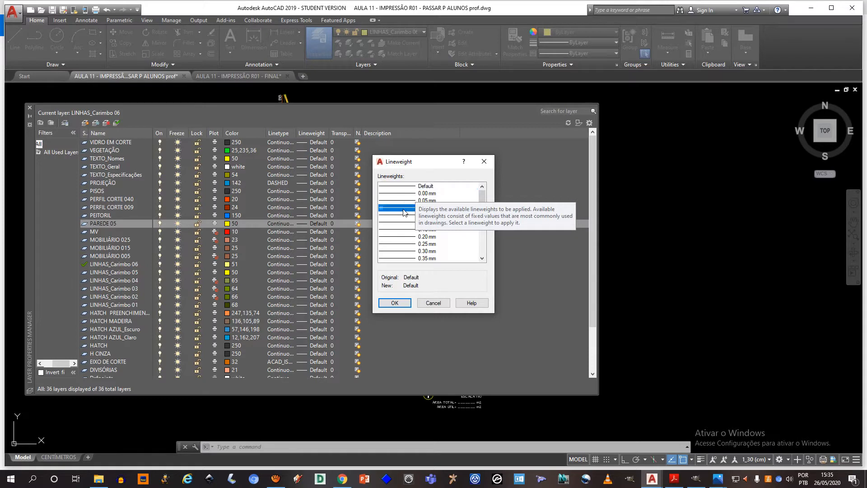
{"action": "left_click", "coordinate": [428, 216]}
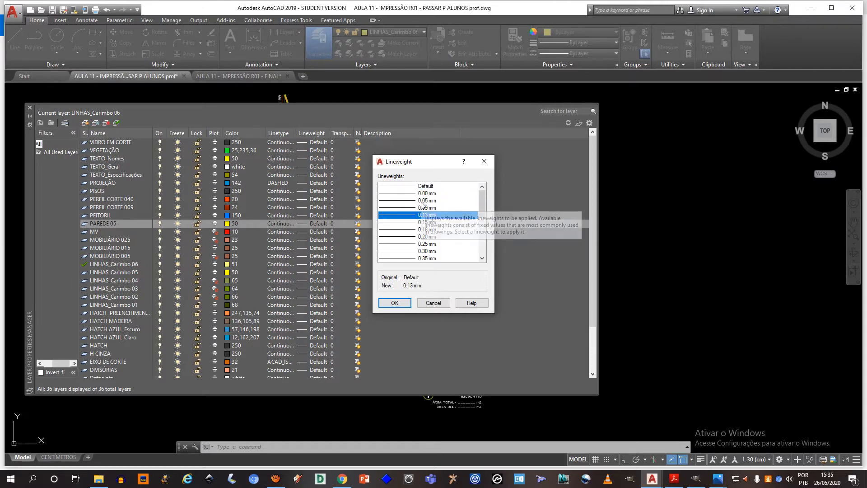
{"action": "left_click", "coordinate": [424, 195]}
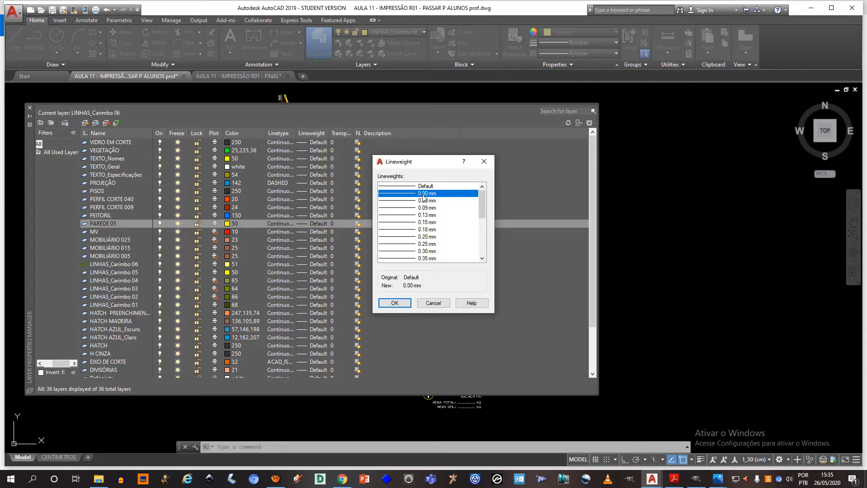
{"action": "left_click", "coordinate": [395, 304]}
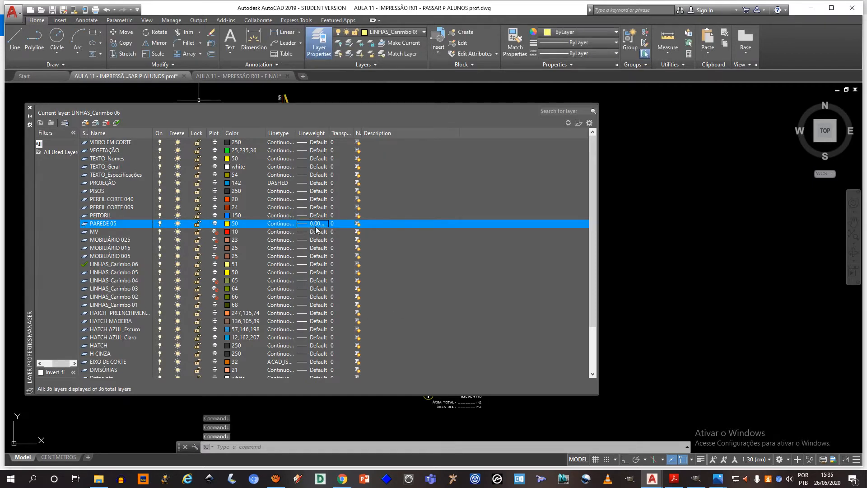
{"action": "left_click", "coordinate": [30, 107]}
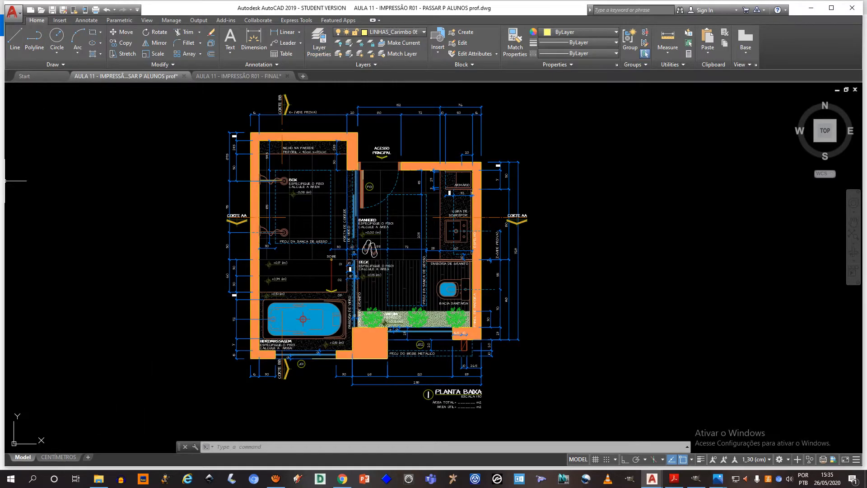
Step: Start another single-sheet plot of the drawing with the applied settings and preview it
{"action": "left_click", "coordinate": [13, 12]}
{"action": "left_click", "coordinate": [35, 206]}
{"action": "left_click", "coordinate": [374, 262]}
{"action": "left_click", "coordinate": [285, 349]}
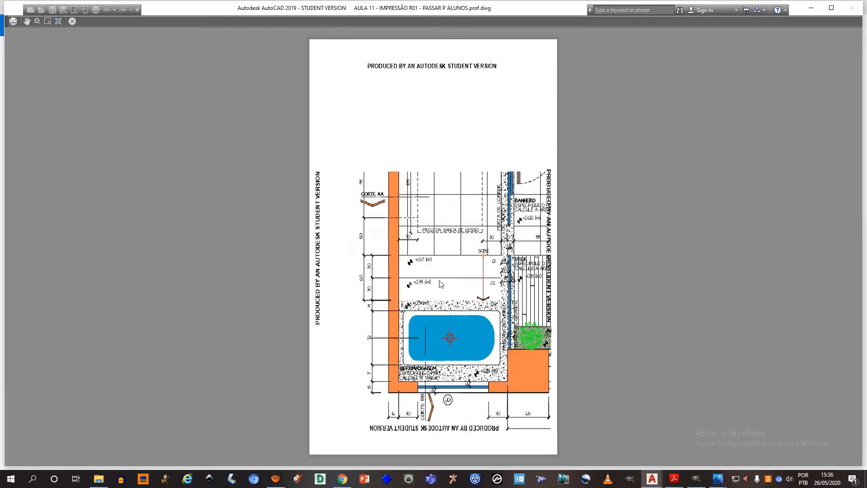
Step: Compare the wall outlines with the other lines around the hydromassage tub in the preview, and return to the plot settings
{"action": "scroll", "coordinate": [573, 276], "scroll_direction": "up", "scroll_amount": 6}
{"action": "left_click_drag", "start_coordinate": [574, 275], "coordinate": [526, 249]}
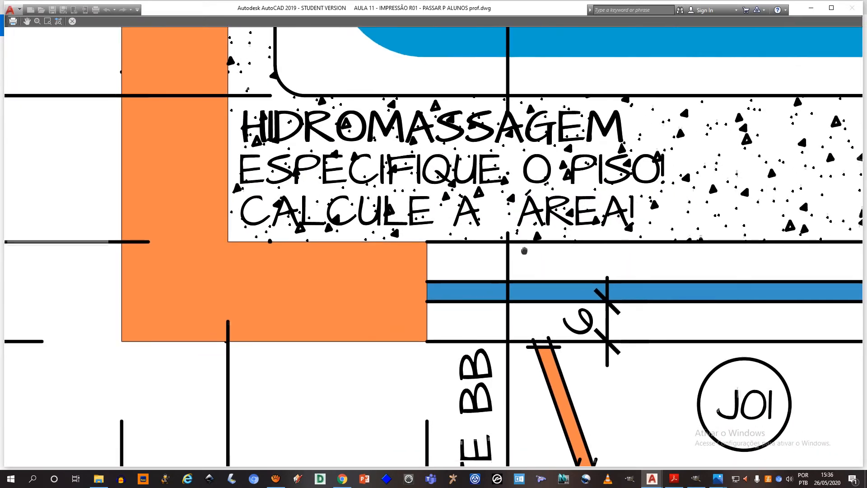
{"action": "scroll", "coordinate": [361, 258], "scroll_direction": "up", "scroll_amount": 4}
{"action": "scroll", "coordinate": [488, 213], "scroll_direction": "down", "scroll_amount": 4}
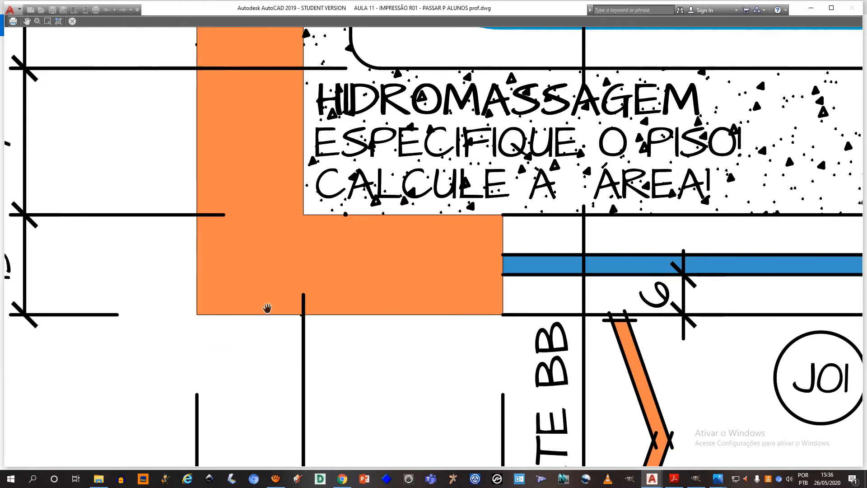
{"action": "scroll", "coordinate": [497, 202], "scroll_direction": "down", "scroll_amount": 8}
{"action": "left_click_drag", "start_coordinate": [497, 202], "coordinate": [444, 210]}
{"action": "scroll", "coordinate": [444, 210], "scroll_direction": "up", "scroll_amount": 8}
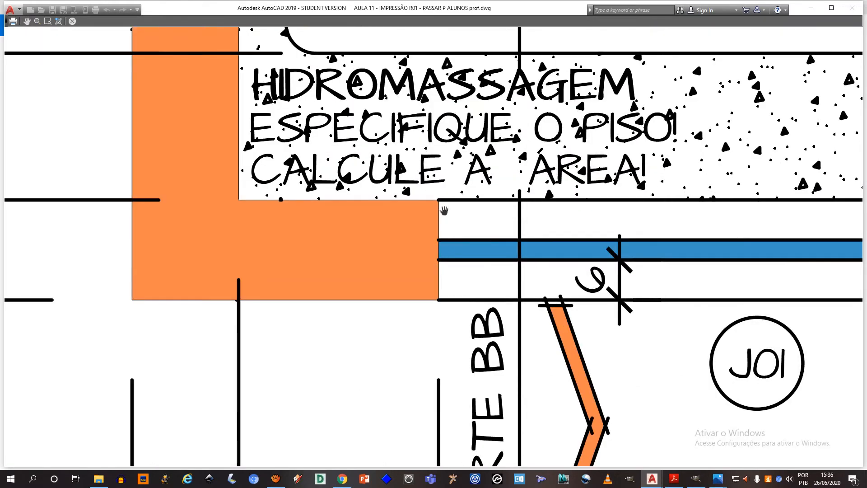
{"action": "scroll", "coordinate": [524, 195], "scroll_direction": "down", "scroll_amount": 6}
{"action": "left_click_drag", "start_coordinate": [565, 184], "coordinate": [507, 228]}
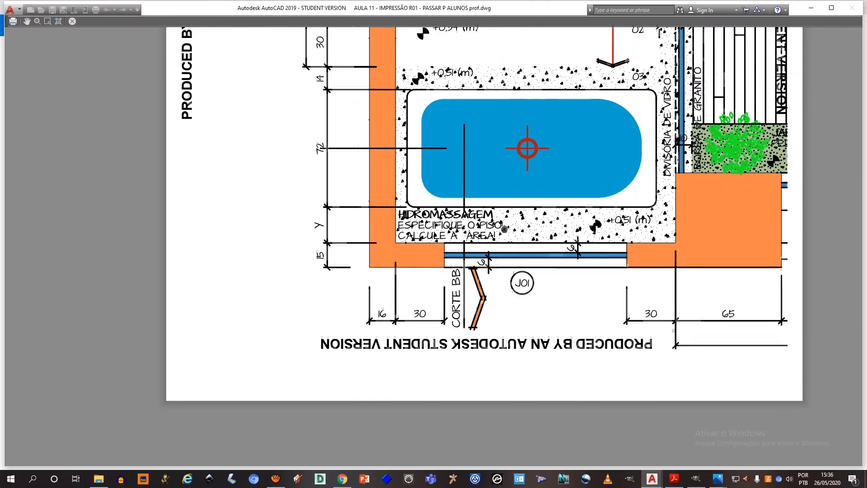
{"action": "left_click_drag", "start_coordinate": [445, 257], "coordinate": [398, 294]}
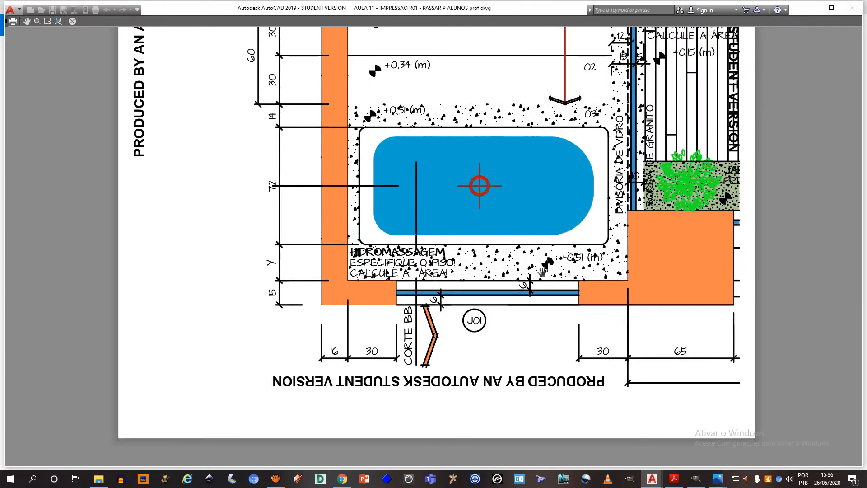
{"action": "key", "text": "Escape"}
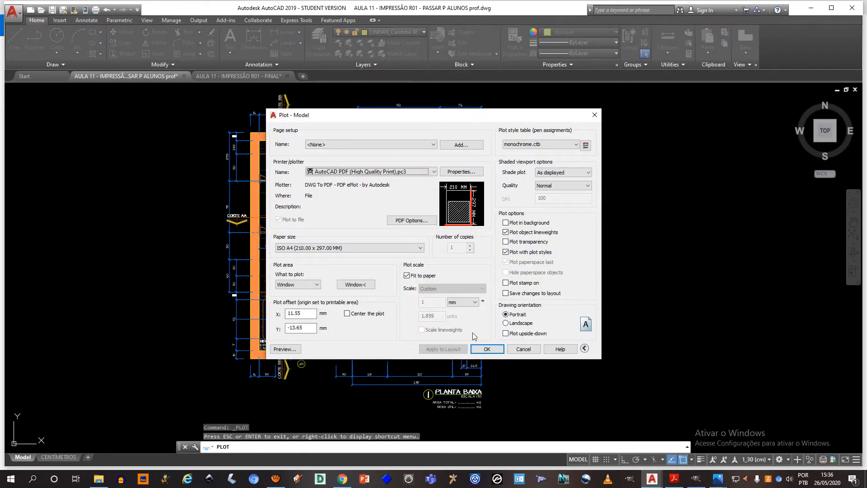
Step: Cancel the plot settings and switch from model space to the CENTÍMETROS layout
{"action": "left_click", "coordinate": [524, 351]}
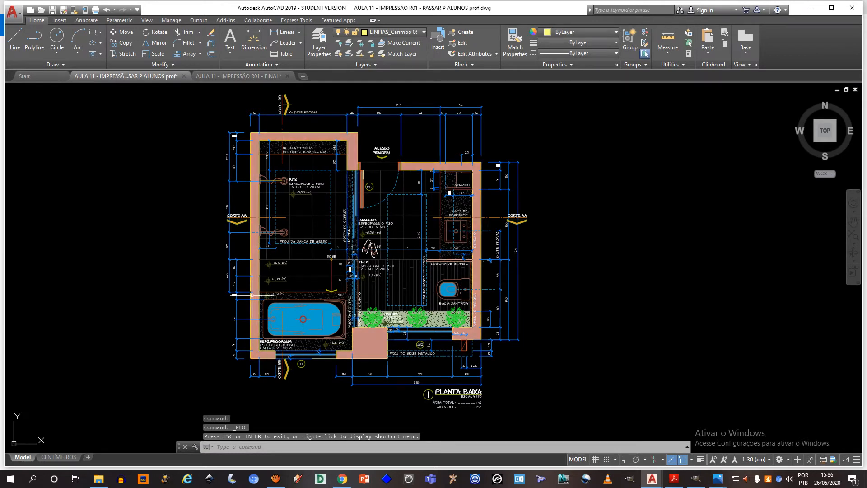
{"action": "middle_click_drag", "start_coordinate": [283, 232], "coordinate": [267, 229]}
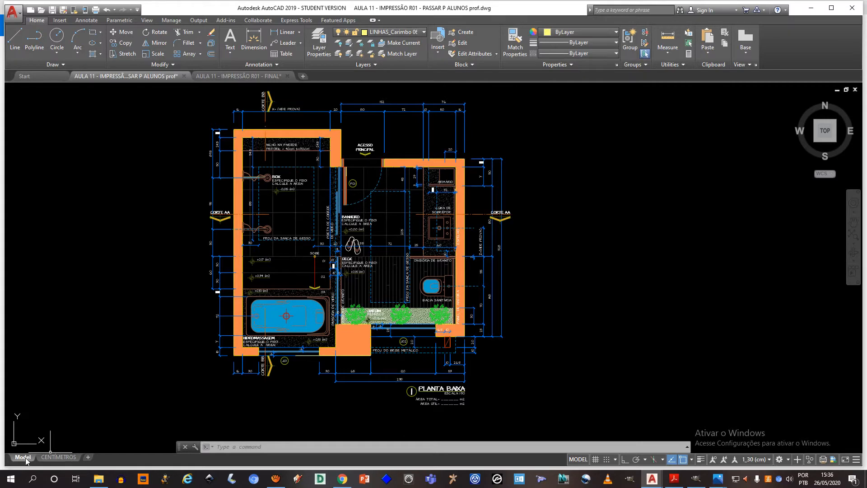
{"action": "mouse_move", "coordinate": [57, 458]}
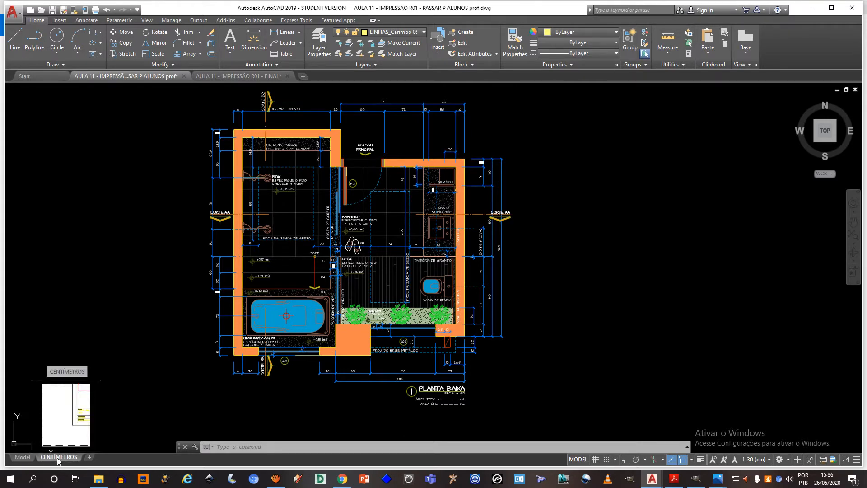
{"action": "left_click", "coordinate": [56, 457]}
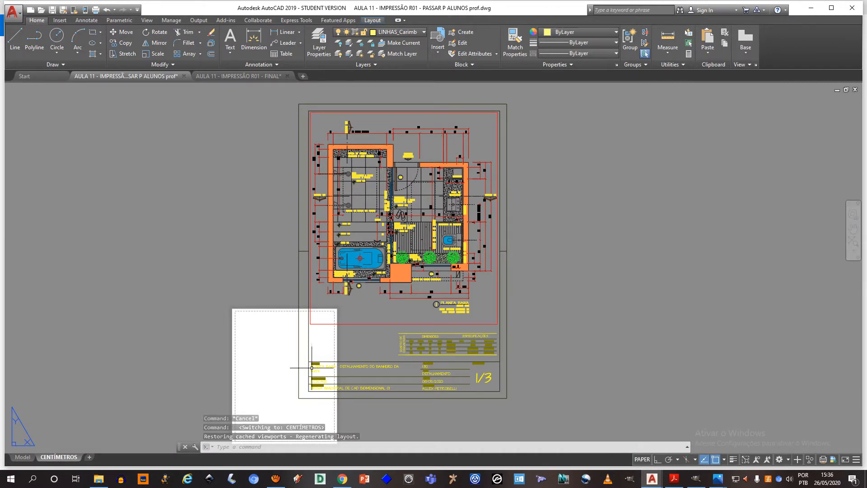
Step: Highlight the outer sheet frame in the layout, compare it with model space, and return to the CENTÍMETROS layout
{"action": "left_click", "coordinate": [506, 104]}
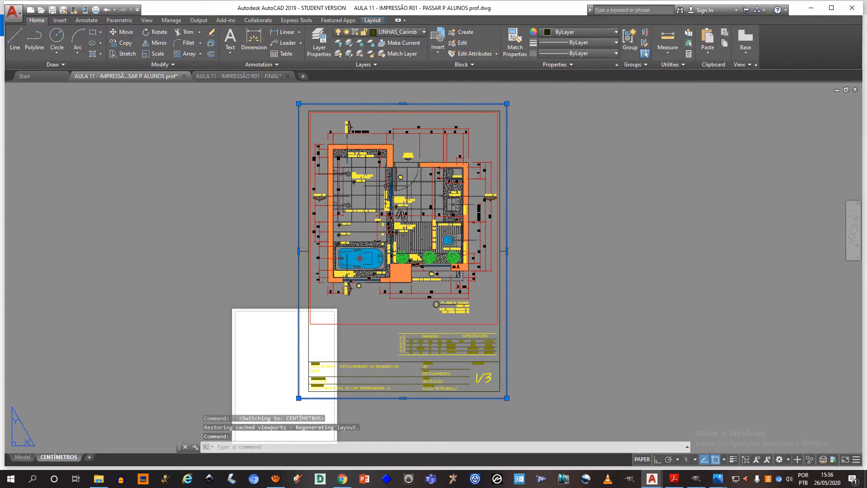
{"action": "mouse_move", "coordinate": [367, 288]}
{"action": "middle_mouse_down"}
{"action": "mouse_move", "coordinate": [372, 274]}
{"action": "mouse_move", "coordinate": [361, 285]}
{"action": "middle_mouse_up"}
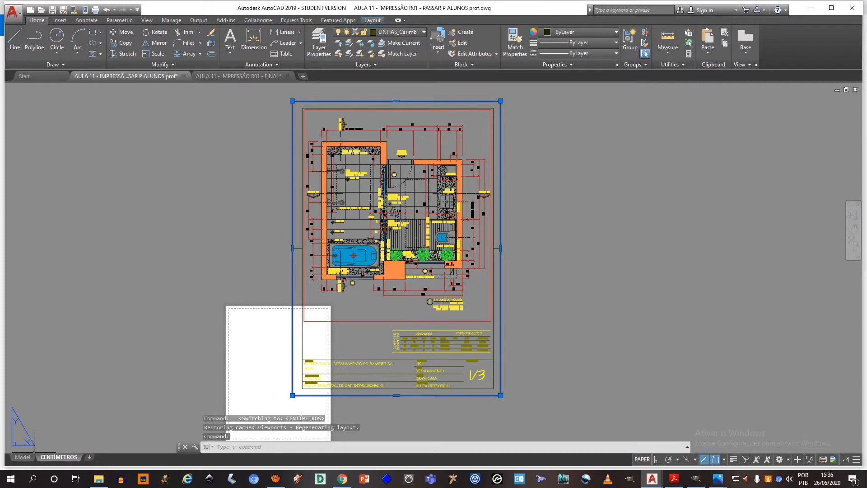
{"action": "key", "text": "Escape"}
{"action": "key", "text": "ctrl+Page_Up"}
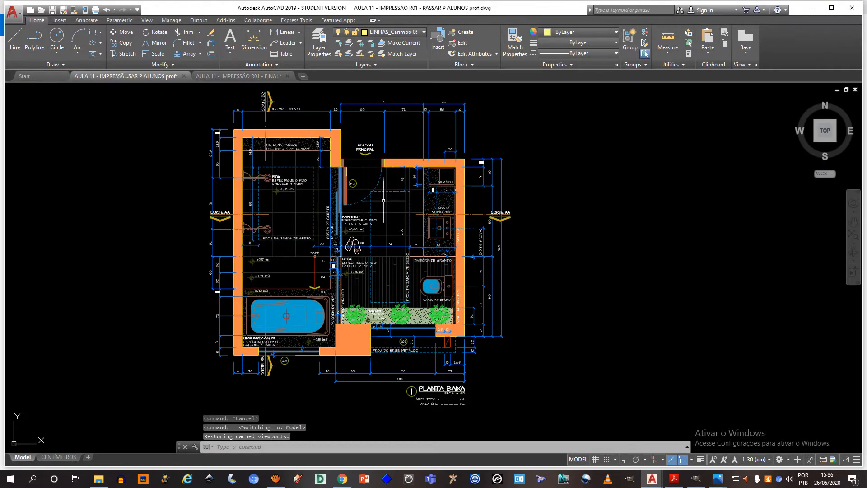
{"action": "left_click", "coordinate": [56, 457]}
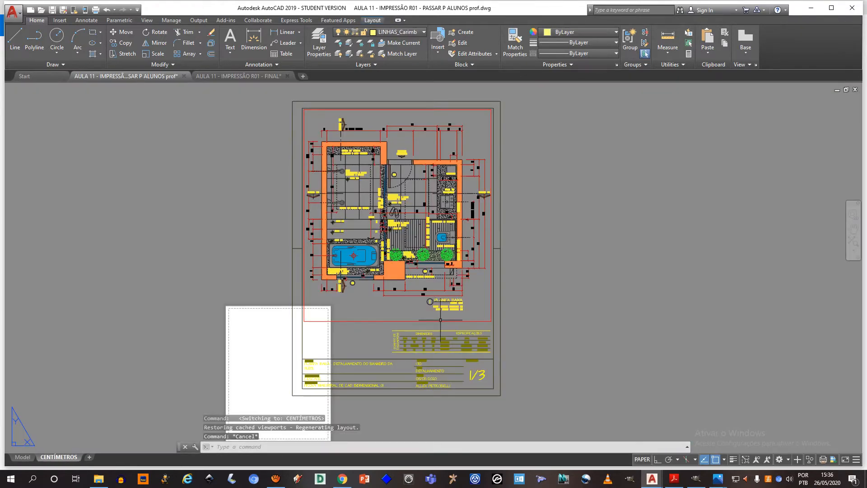
Step: Examine the title block and the door and window schedule on the sheet, then clear the selection
{"action": "scroll", "coordinate": [440, 370], "scroll_direction": "up", "scroll_amount": 6}
{"action": "scroll", "coordinate": [440, 370], "scroll_direction": "down", "scroll_amount": 3}
{"action": "left_click", "coordinate": [673, 378]}
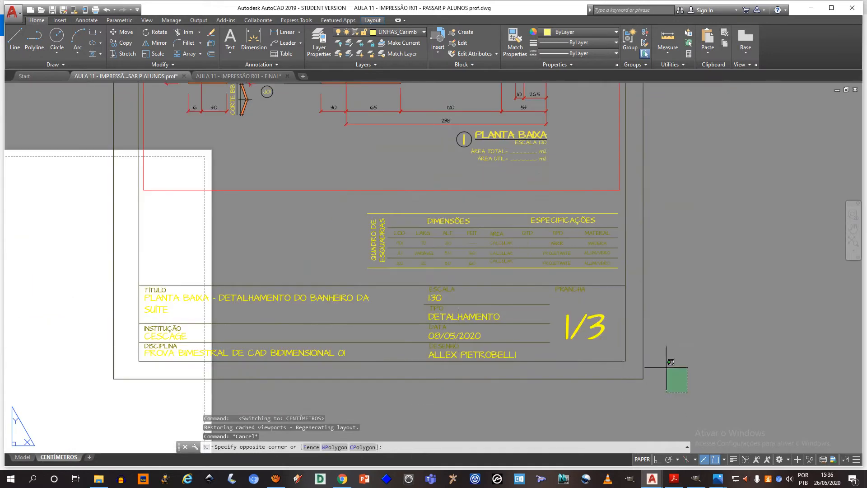
{"action": "left_click", "coordinate": [340, 213]}
{"action": "scroll", "coordinate": [359, 213], "scroll_direction": "down", "scroll_amount": 5}
{"action": "scroll", "coordinate": [359, 212], "scroll_direction": "up", "scroll_amount": 3}
{"action": "key", "text": "Escape"}
Step: Highlight the red viewport frame around the floor plan, inspect its extent on the sheet, and deselect it
{"action": "left_click", "coordinate": [358, 230]}
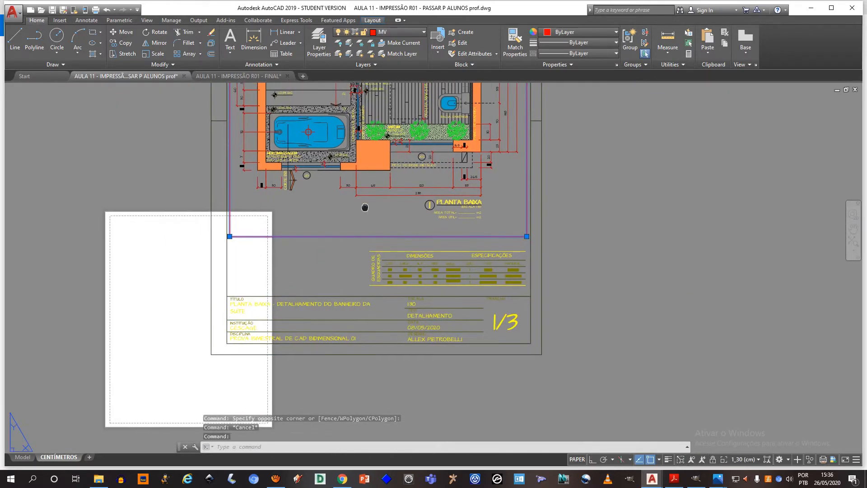
{"action": "scroll", "coordinate": [368, 195], "scroll_direction": "down", "scroll_amount": 3}
{"action": "middle_click_drag", "start_coordinate": [386, 200], "coordinate": [384, 232]}
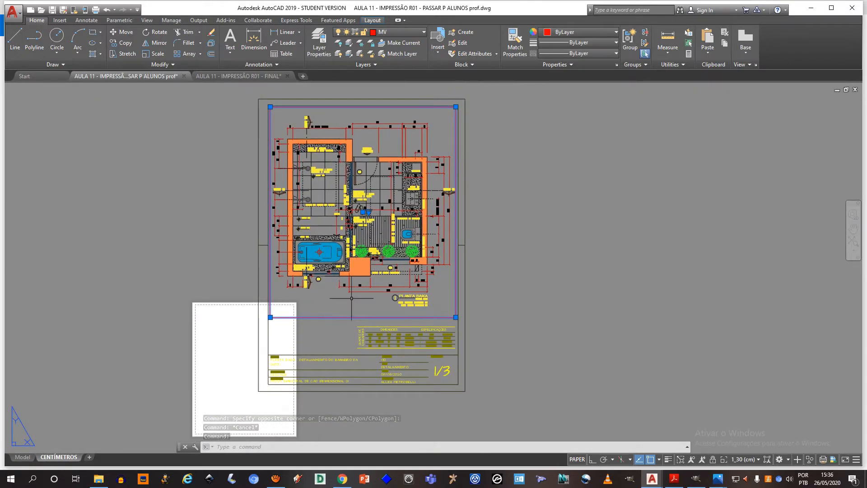
{"action": "scroll", "coordinate": [273, 321], "scroll_direction": "up", "scroll_amount": 2}
{"action": "key", "text": "Escape"}
{"action": "middle_click_drag", "start_coordinate": [347, 258], "coordinate": [323, 284]}
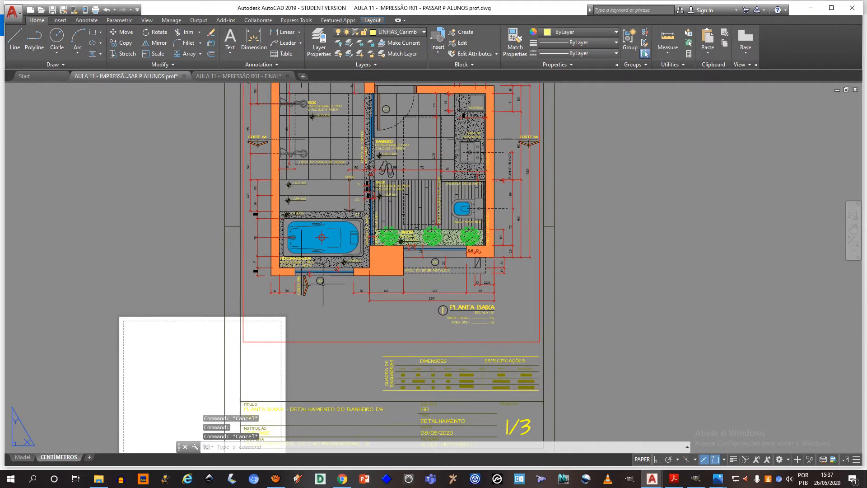
{"action": "scroll", "coordinate": [327, 280], "scroll_direction": "down", "scroll_amount": 2}
Step: Activate the floor plan viewport, shift the plan slightly within it, and return to paper space
{"action": "double_click", "coordinate": [335, 302]}
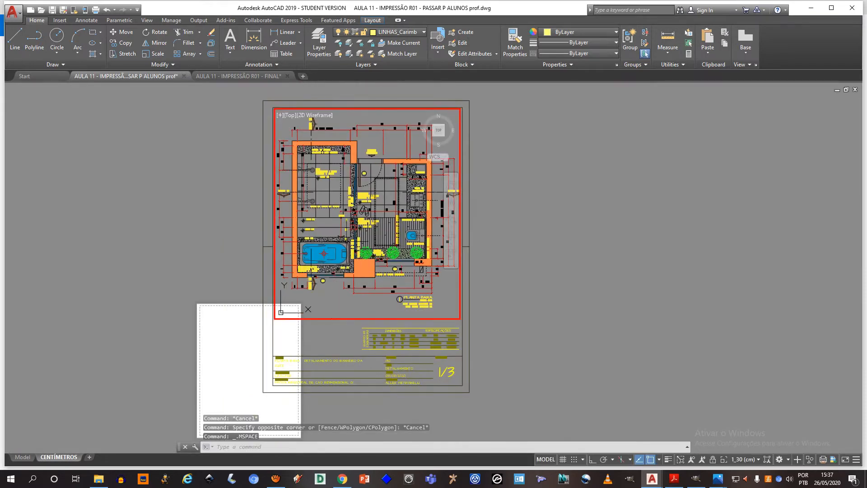
{"action": "mouse_move", "coordinate": [374, 238]}
{"action": "middle_mouse_down"}
{"action": "mouse_move", "coordinate": [338, 270]}
{"action": "mouse_move", "coordinate": [391, 258]}
{"action": "mouse_move", "coordinate": [362, 182]}
{"action": "mouse_move", "coordinate": [338, 181]}
{"action": "mouse_move", "coordinate": [372, 240]}
{"action": "middle_mouse_up"}
{"action": "double_click", "coordinate": [415, 336]}
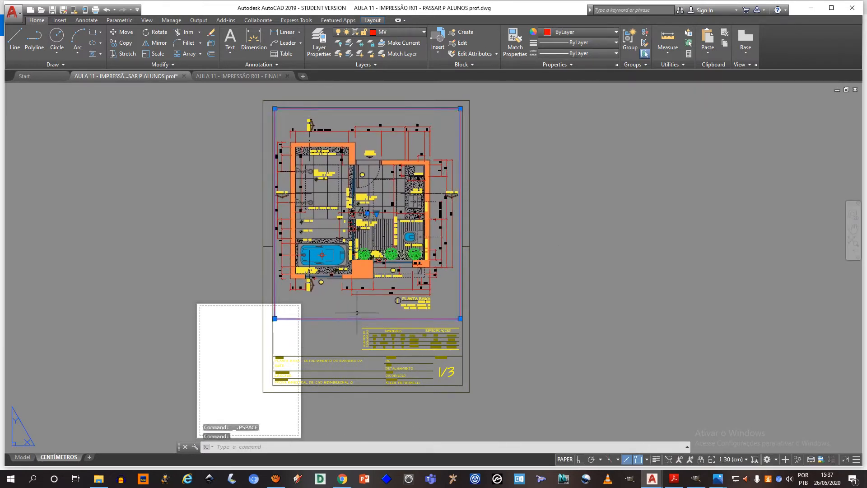
Step: Move the floor plan viewport out to the right of the sheet frame, then undo the move
{"action": "type", "text": "m"}
{"action": "key", "text": "Return"}
{"action": "left_click", "coordinate": [324, 303]}
{"action": "left_click", "coordinate": [562, 302]}
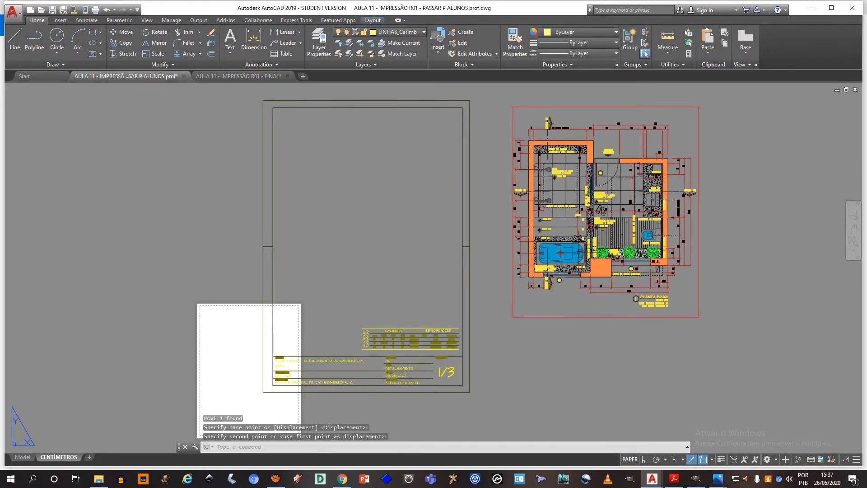
{"action": "key", "text": "ctrl+z"}
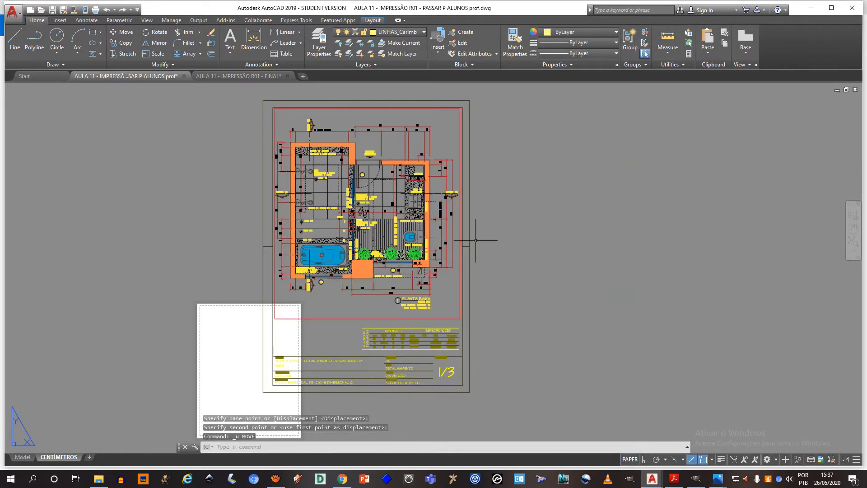
{"action": "left_click", "coordinate": [60, 20]}
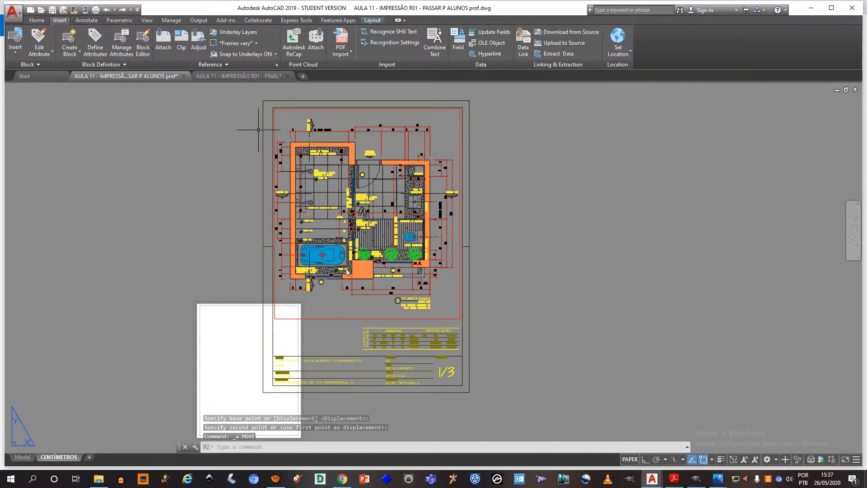
{"action": "left_click", "coordinate": [327, 338]}
{"action": "type", "text": "mv"}
{"action": "key", "text": "Return"}
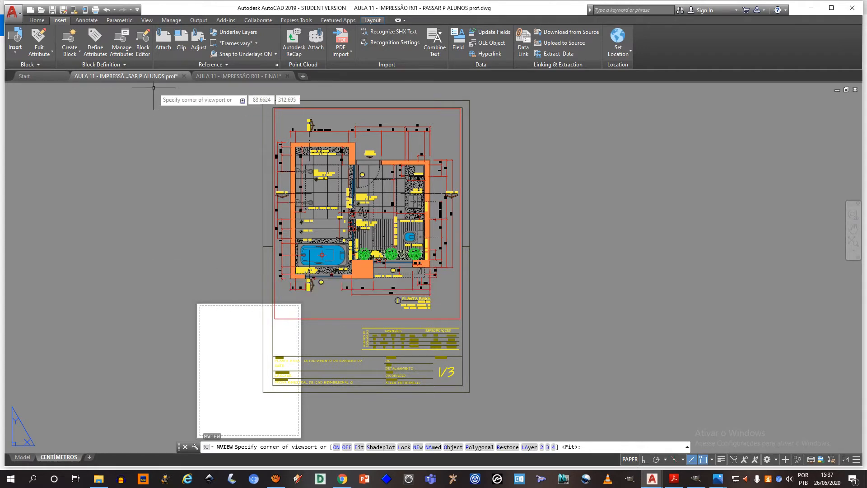
{"action": "key", "text": "Escape"}
{"action": "type", "text": "m"}
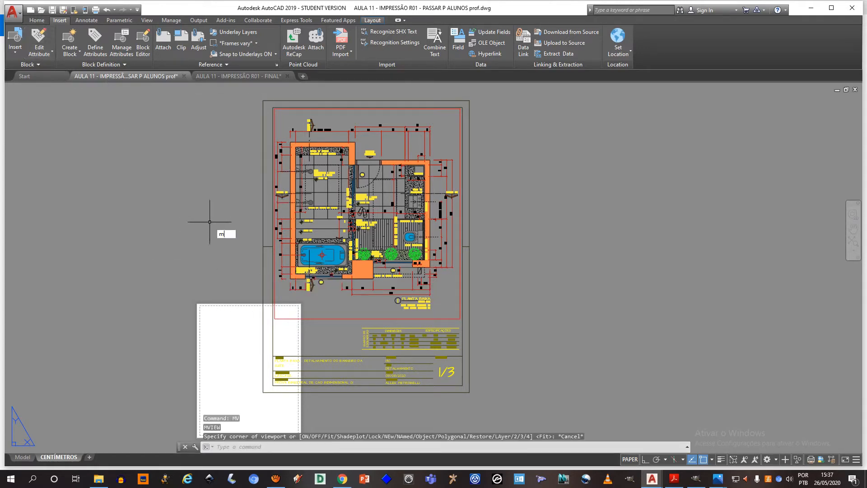
{"action": "type", "text": "v"}
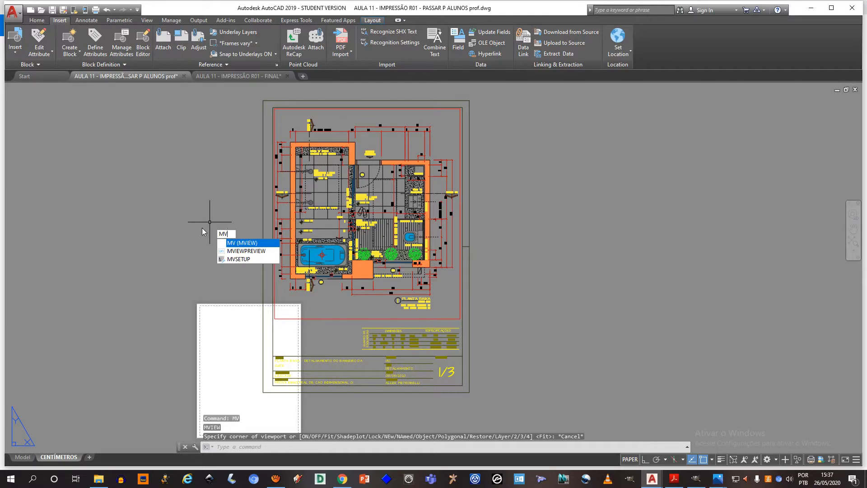
{"action": "key", "text": "Return"}
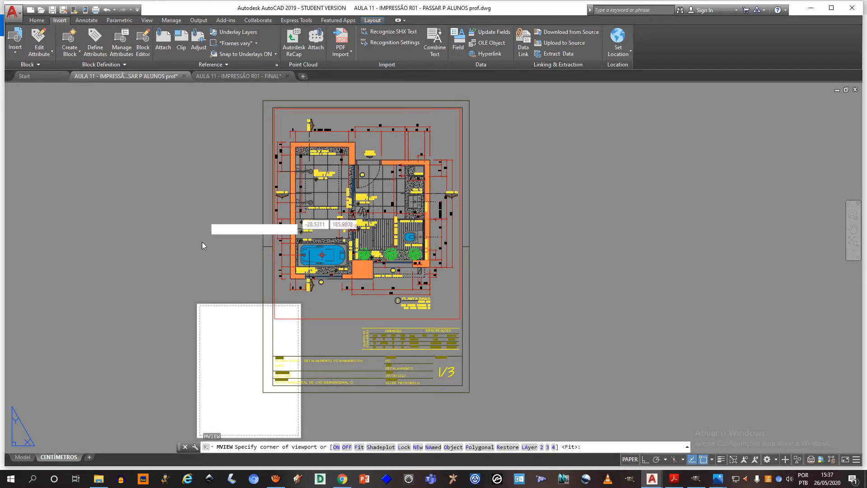
{"action": "key", "text": "Escape"}
Step: Rename the CENTÍMETROS layout to "layout"
{"action": "left_click", "coordinate": [58, 457]}
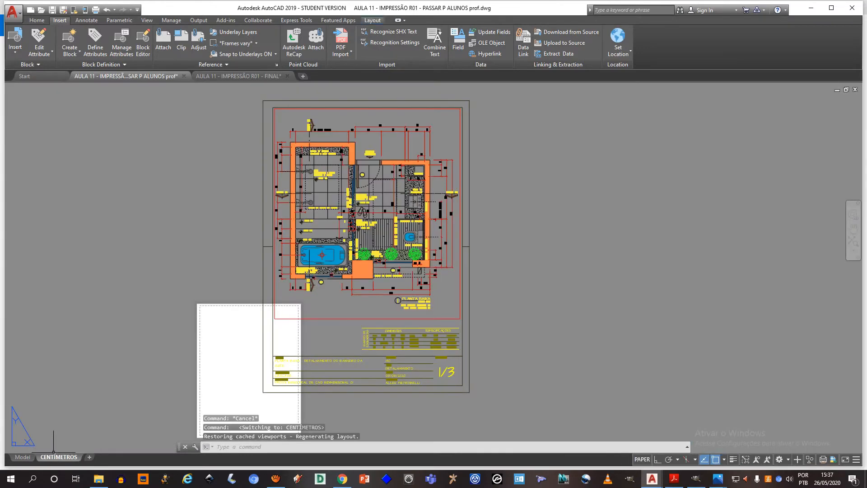
{"action": "right_click", "coordinate": [57, 457]}
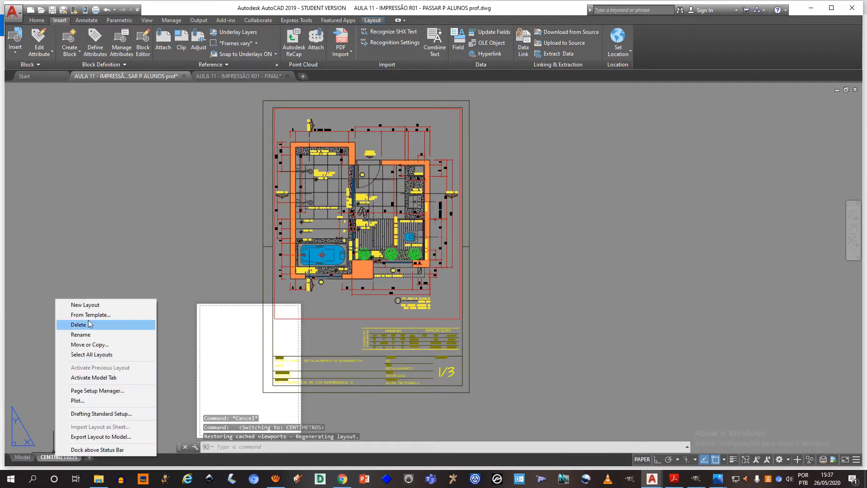
{"action": "left_click", "coordinate": [80, 335]}
{"action": "type", "text": "la"}
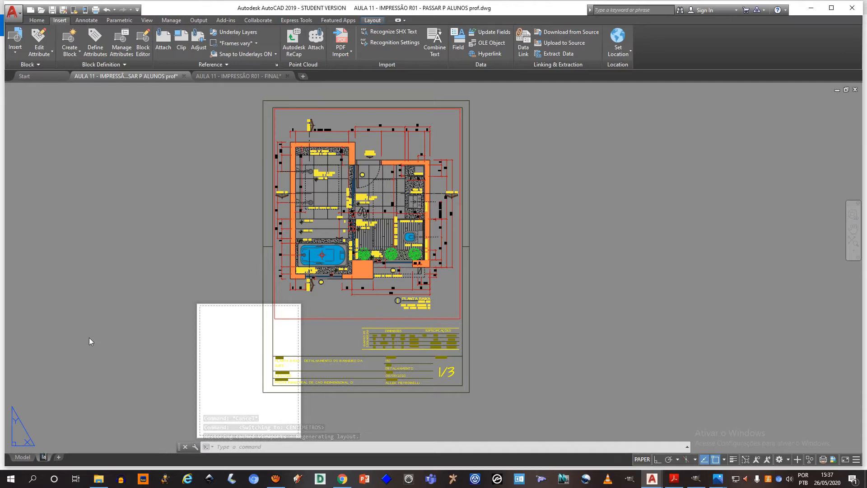
{"action": "type", "text": "yout"}
{"action": "key", "text": "Return"}
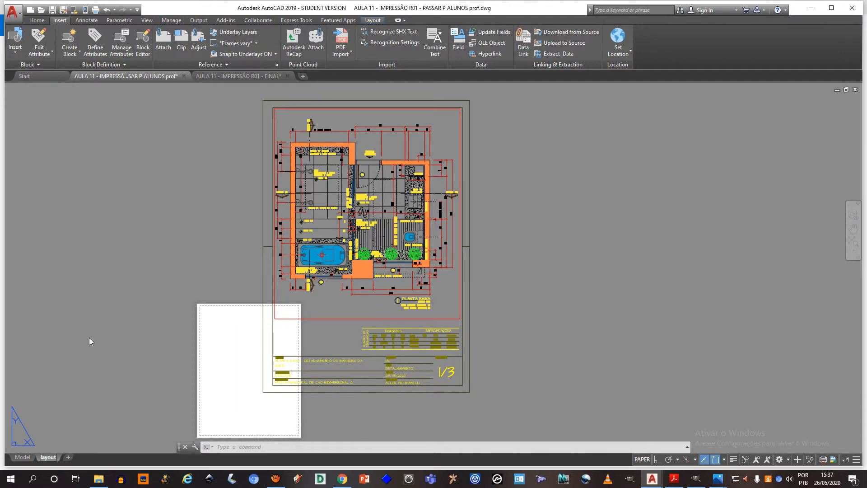
Step: Compare model space with the renamed layout and bring the white paper area into view
{"action": "left_click", "coordinate": [24, 458]}
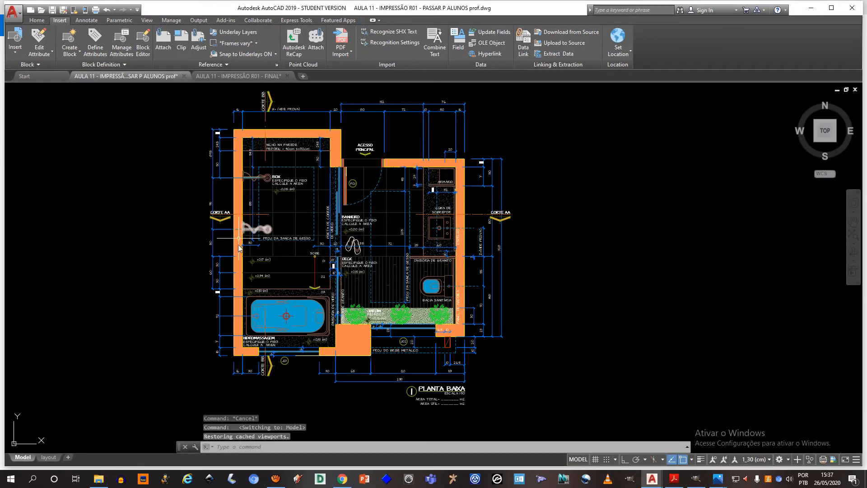
{"action": "key", "text": "ctrl+Page_Down"}
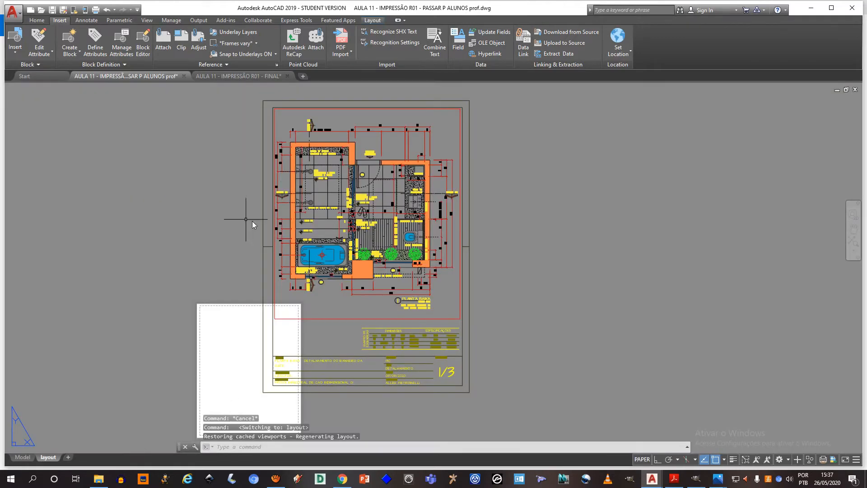
{"action": "scroll", "coordinate": [385, 211], "scroll_direction": "down", "scroll_amount": 2}
{"action": "scroll", "coordinate": [365, 230], "scroll_direction": "up", "scroll_amount": 2}
{"action": "middle_click_drag", "start_coordinate": [369, 224], "coordinate": [359, 237]}
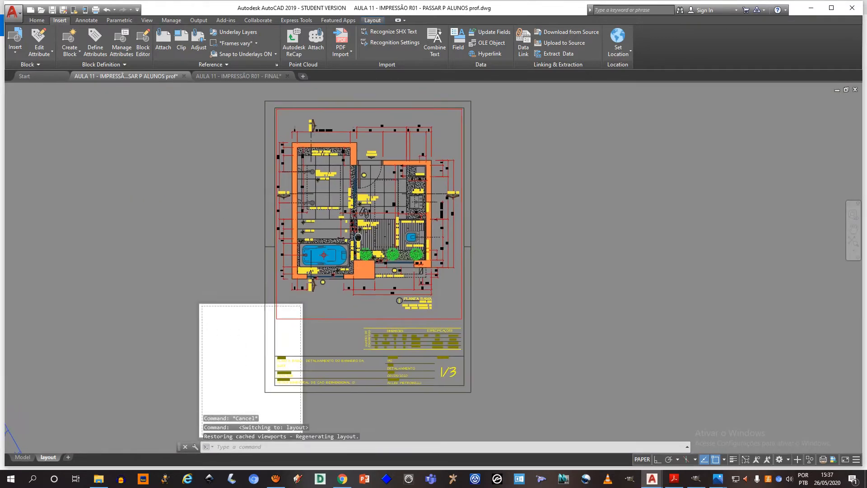
{"action": "middle_click_drag", "start_coordinate": [306, 308], "coordinate": [358, 271]}
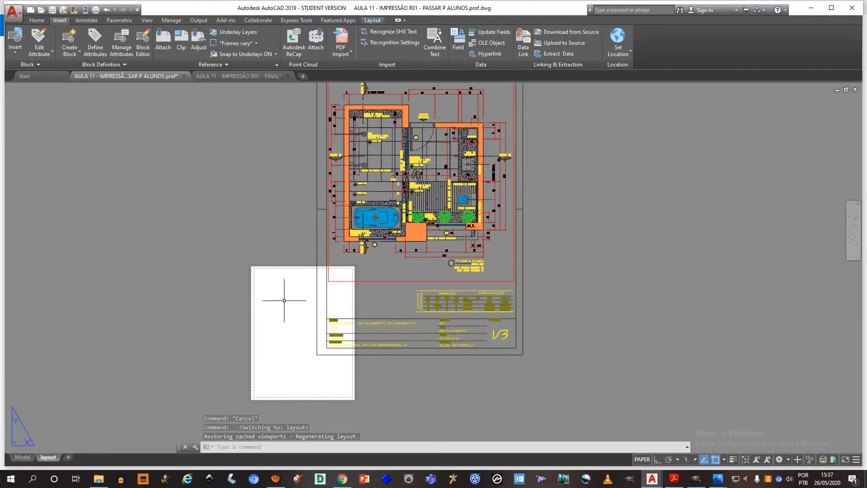
Step: Create a rectangular MVIEW viewport overlapping the left edge of the white paper area
{"action": "type", "text": "mview"}
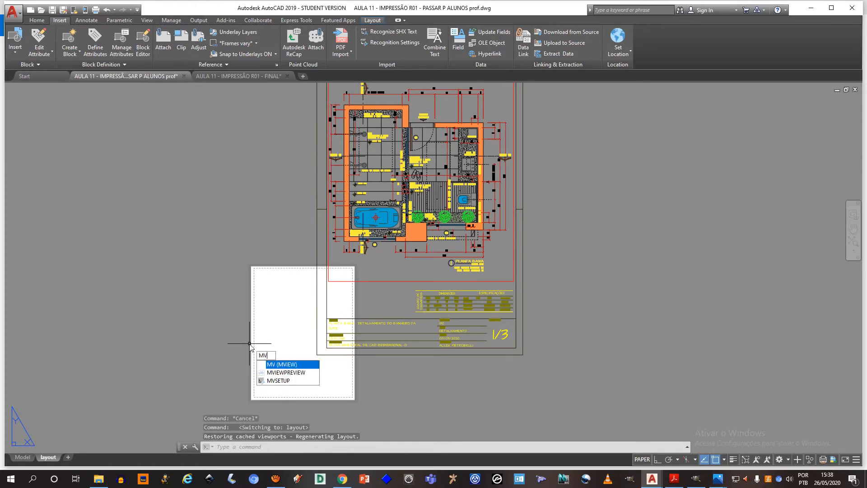
{"action": "key", "text": "Return"}
{"action": "left_click", "coordinate": [181, 290]}
{"action": "left_click", "coordinate": [273, 361]}
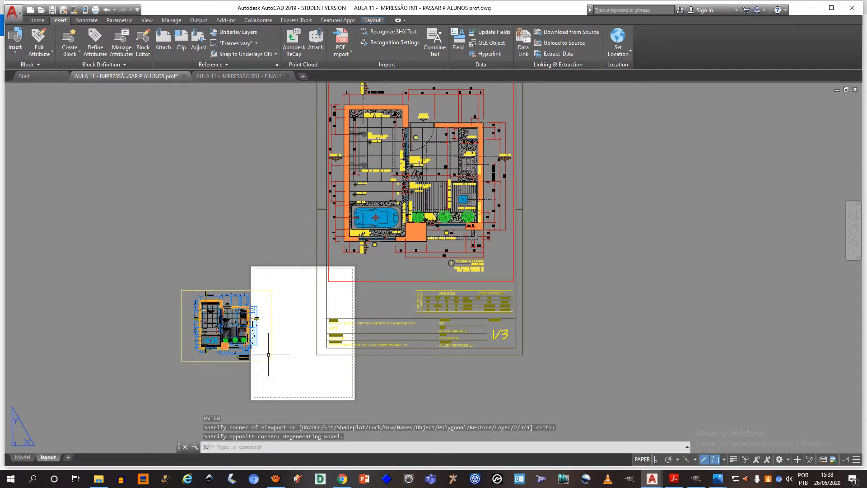
{"action": "middle_click_drag", "start_coordinate": [247, 332], "coordinate": [249, 303]}
{"action": "scroll", "coordinate": [250, 303], "scroll_direction": "up", "scroll_amount": 4}
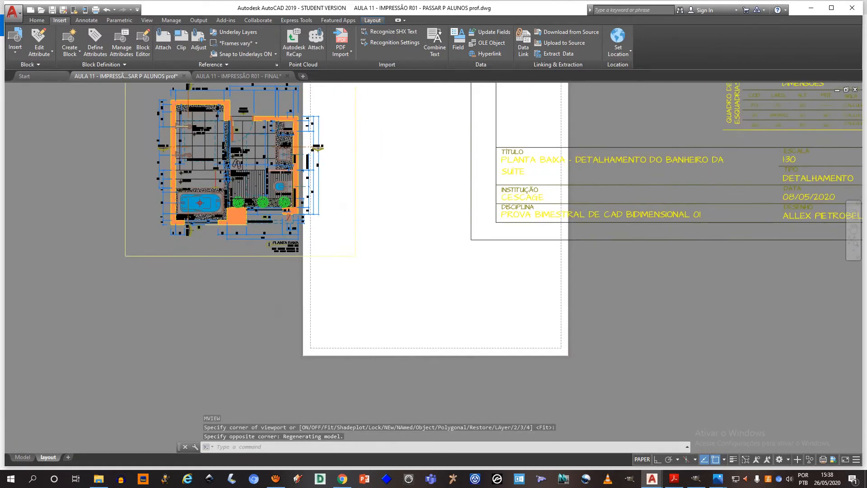
Step: Create a second, slightly larger rectangular viewport below the first, overlapping the paper's lower left corner
{"action": "scroll", "coordinate": [242, 250], "scroll_direction": "down", "scroll_amount": 2}
{"action": "type", "text": "mv"}
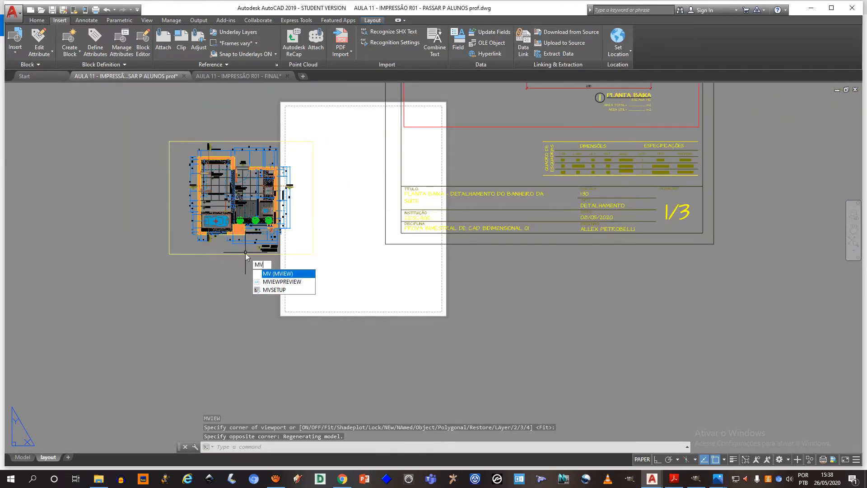
{"action": "key", "text": "Return"}
{"action": "left_click", "coordinate": [206, 279]}
{"action": "left_click", "coordinate": [362, 399]}
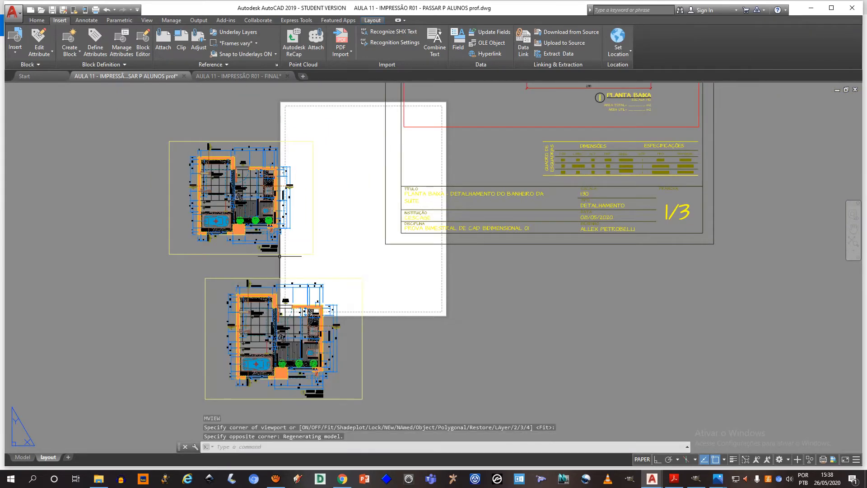
{"action": "middle_click_drag", "start_coordinate": [345, 301], "coordinate": [290, 287]}
{"action": "type", "text": "c"}
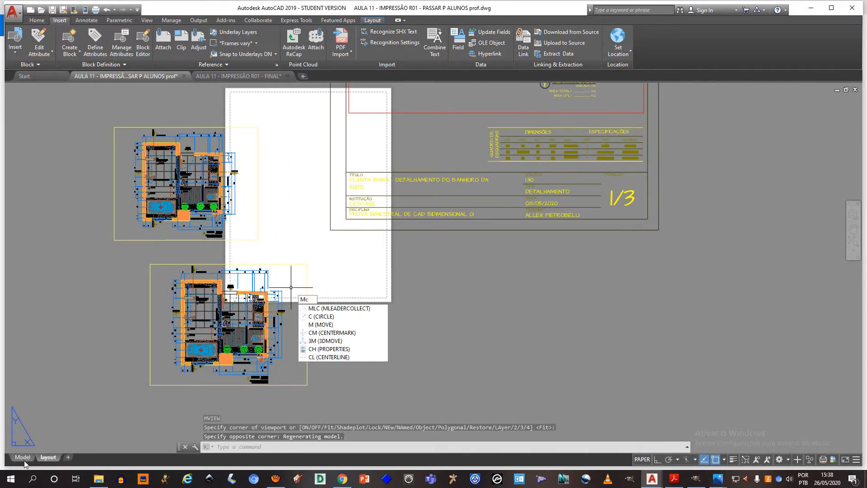
Step: Create a third rectangular MVIEW viewport overlapping the lower right corner of the white paper area
{"action": "key", "text": "BackSpace"}
{"action": "type", "text": "v"}
{"action": "key", "text": "Return"}
{"action": "left_click", "coordinate": [344, 281]}
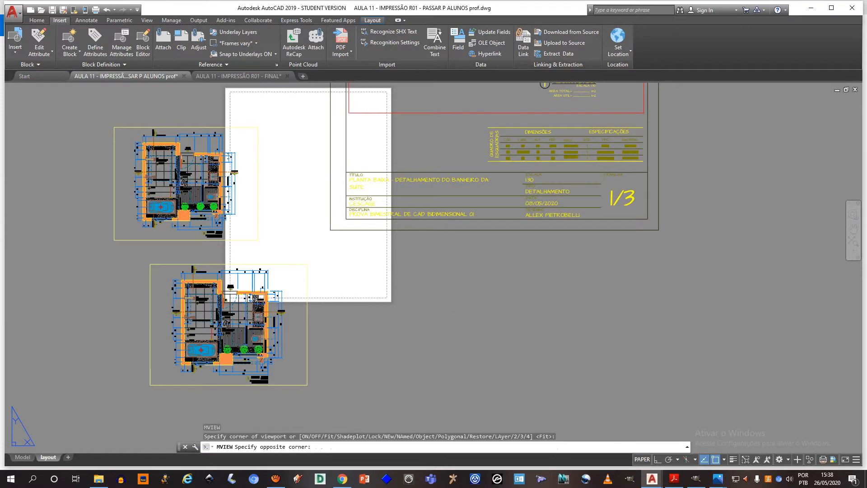
{"action": "left_click", "coordinate": [489, 398]}
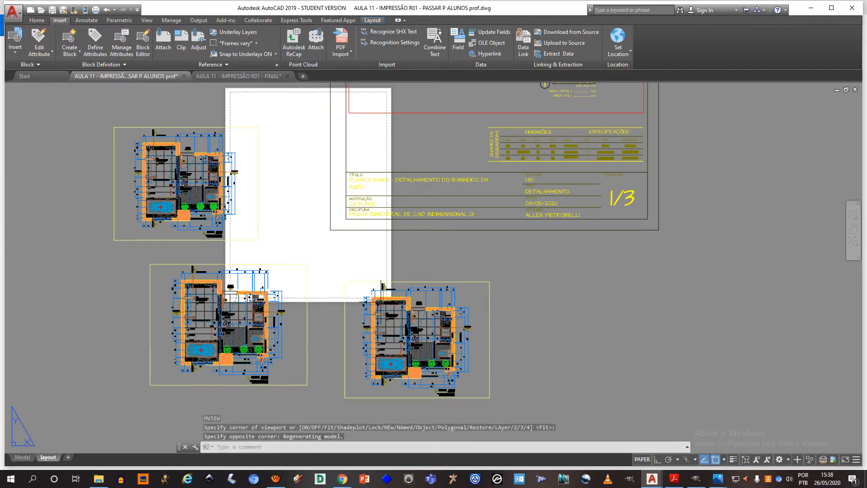
Step: Activate each of the three rectangular viewports in turn and pan the floor plan inside it, returning to paper space after the last
{"action": "double_click", "coordinate": [248, 316]}
{"action": "middle_click_drag", "start_coordinate": [250, 302], "coordinate": [192, 360]}
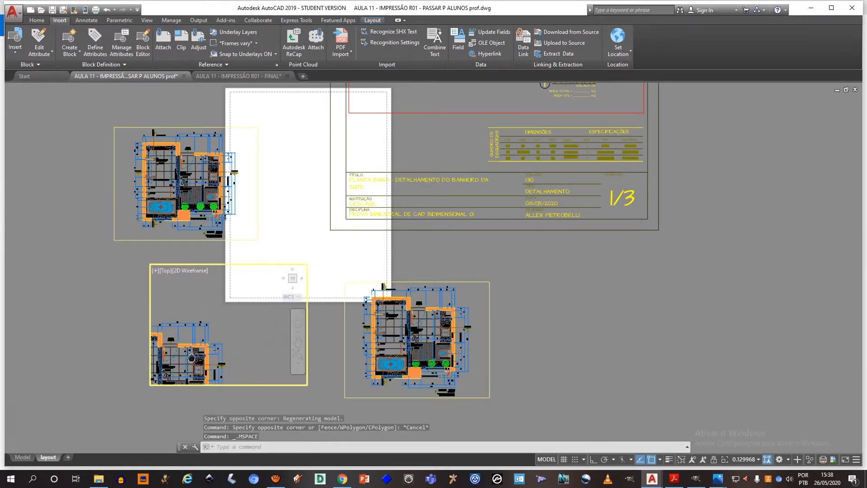
{"action": "double_click", "coordinate": [183, 183]}
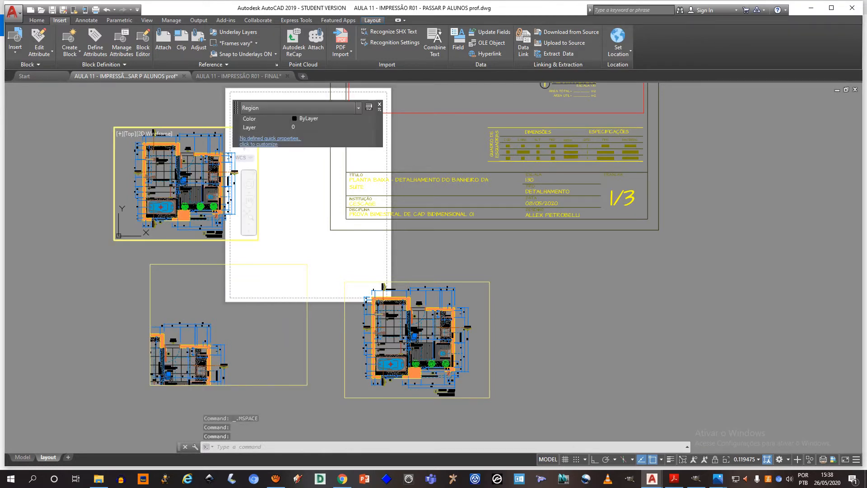
{"action": "middle_click_drag", "start_coordinate": [176, 194], "coordinate": [225, 156]}
{"action": "double_click", "coordinate": [331, 234]}
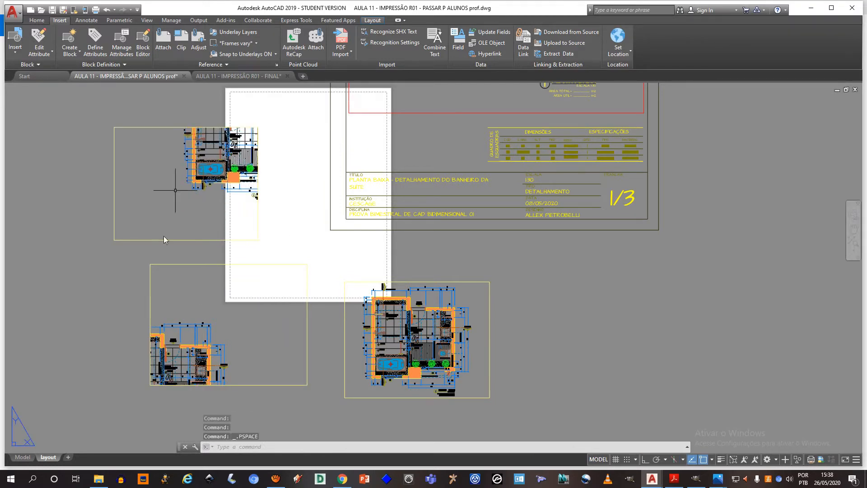
{"action": "double_click", "coordinate": [399, 337]}
{"action": "mouse_move", "coordinate": [415, 355]}
{"action": "middle_mouse_down"}
{"action": "mouse_move", "coordinate": [387, 327]}
{"action": "mouse_move", "coordinate": [443, 378]}
{"action": "mouse_move", "coordinate": [444, 340]}
{"action": "mouse_move", "coordinate": [430, 355]}
{"action": "mouse_move", "coordinate": [414, 353]}
{"action": "middle_mouse_up"}
{"action": "double_click", "coordinate": [577, 346]}
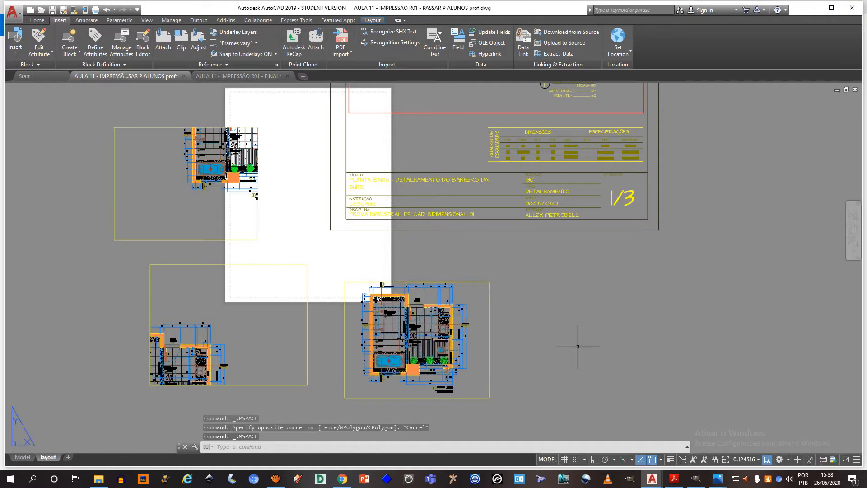
Step: Delete the three demonstration viewports around the white paper area
{"action": "scroll", "coordinate": [431, 278], "scroll_direction": "down", "scroll_amount": 2}
{"action": "middle_click_drag", "start_coordinate": [383, 298], "coordinate": [382, 300]}
{"action": "left_click", "coordinate": [475, 354]}
{"action": "left_click", "coordinate": [332, 313]}
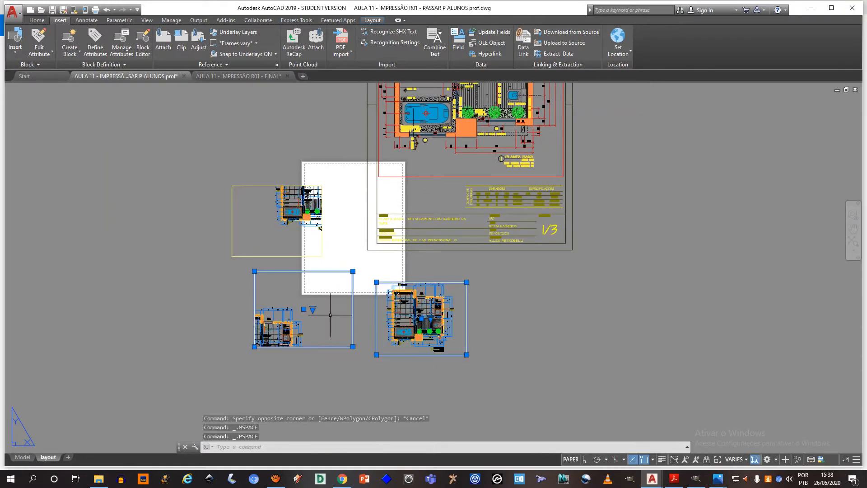
{"action": "left_click", "coordinate": [323, 261]}
{"action": "left_click", "coordinate": [308, 241]}
{"action": "key", "text": "Delete"}
Step: Delete the existing floor plan viewport inside the sheet frame above the title block
{"action": "middle_click_drag", "start_coordinate": [361, 159], "coordinate": [315, 268]}
{"action": "left_click", "coordinate": [408, 305]}
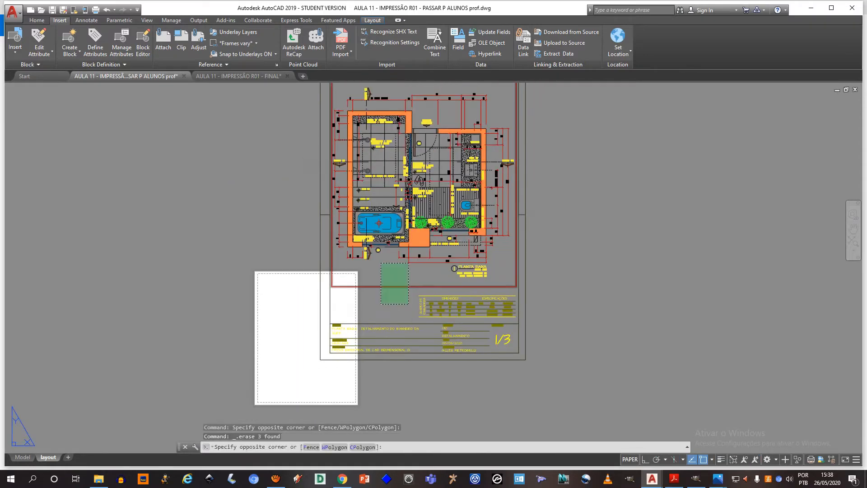
{"action": "left_click", "coordinate": [381, 263]}
{"action": "key", "text": "Delete"}
{"action": "middle_click_drag", "start_coordinate": [406, 220], "coordinate": [386, 269]}
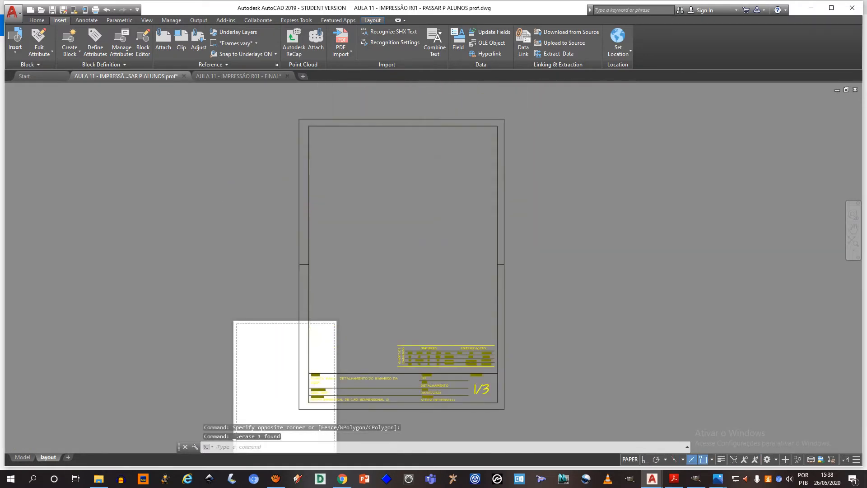
Step: Make MV the current layer
{"action": "left_click", "coordinate": [42, 21]}
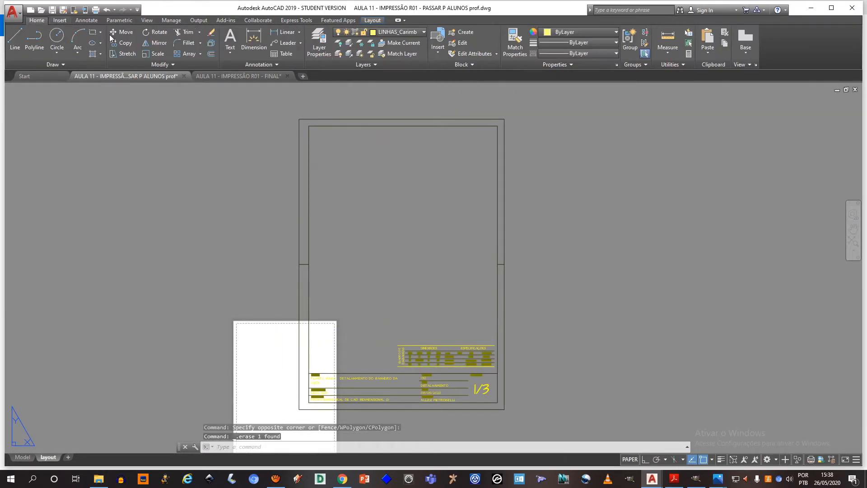
{"action": "left_click", "coordinate": [376, 31]}
{"action": "left_click", "coordinate": [384, 239]}
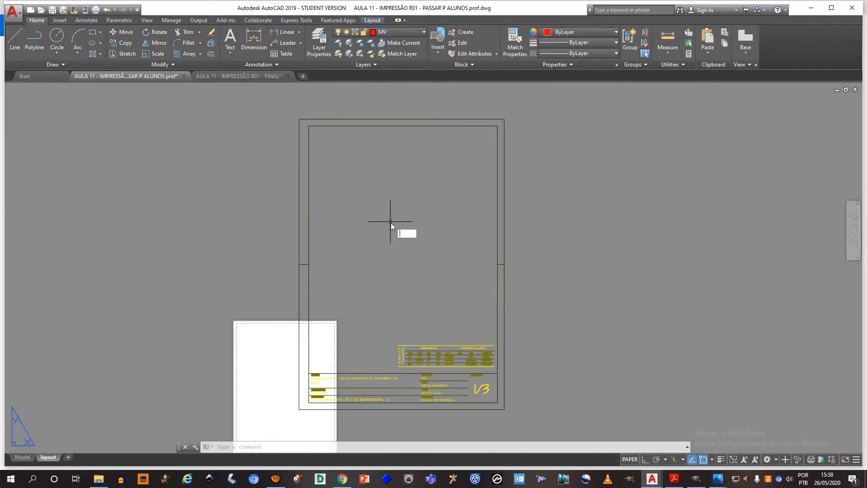
Step: Create a rectangular MVIEW viewport from the sheet frame's upper left inner corner to just above the QUADRO DE ESQUADRIAS table
{"action": "type", "text": "mv"}
{"action": "key", "text": "Return"}
{"action": "left_click", "coordinate": [309, 126]}
{"action": "scroll", "coordinate": [487, 311], "scroll_direction": "up", "scroll_amount": 3}
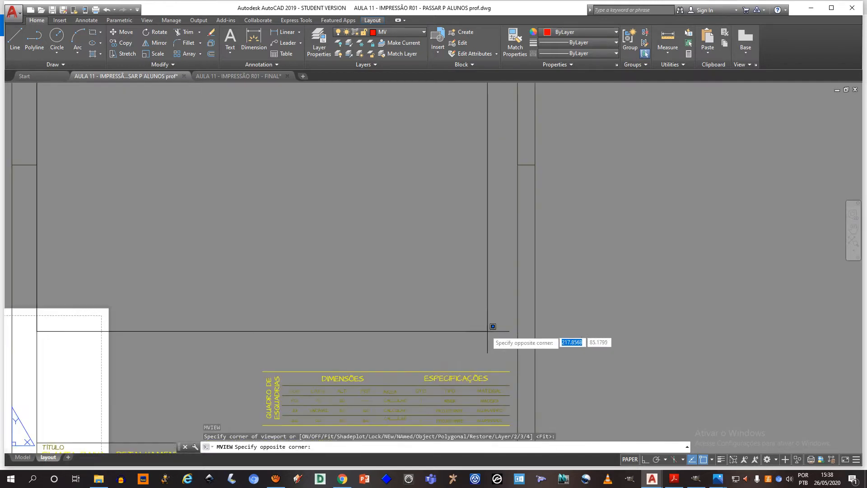
{"action": "left_click", "coordinate": [506, 360]}
{"action": "scroll", "coordinate": [504, 293], "scroll_direction": "down", "scroll_amount": 4}
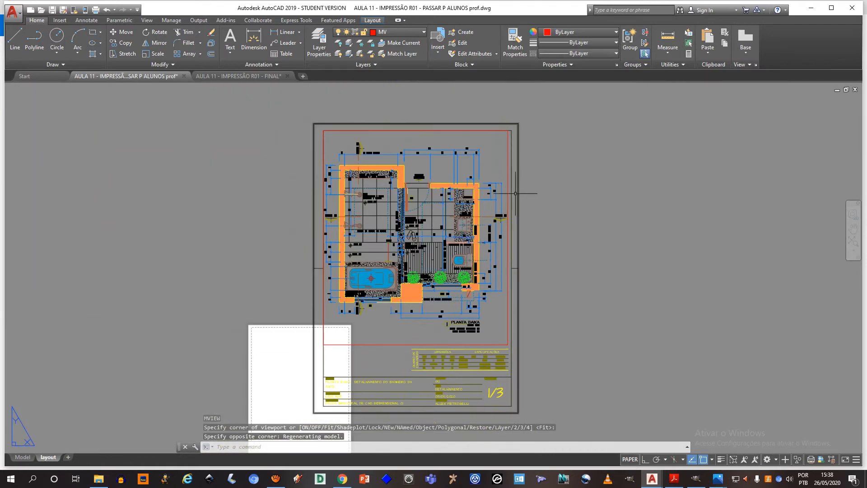
{"action": "middle_click_drag", "start_coordinate": [485, 314], "coordinate": [466, 311]}
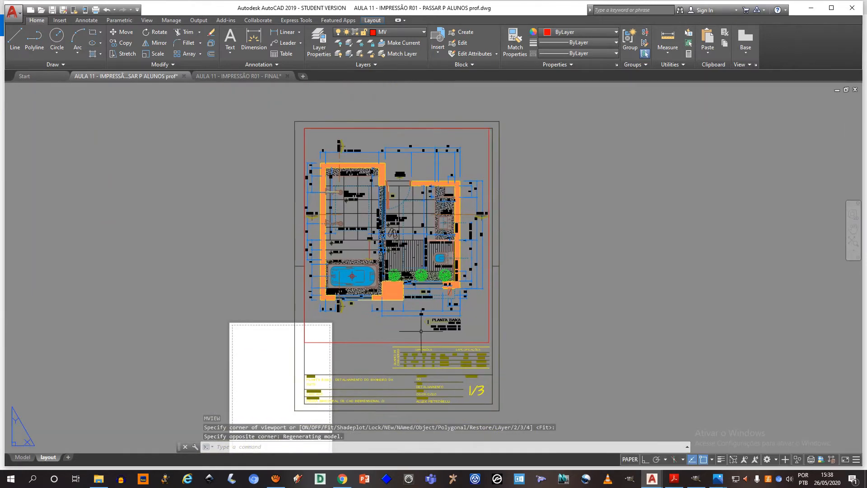
{"action": "left_click", "coordinate": [364, 340]}
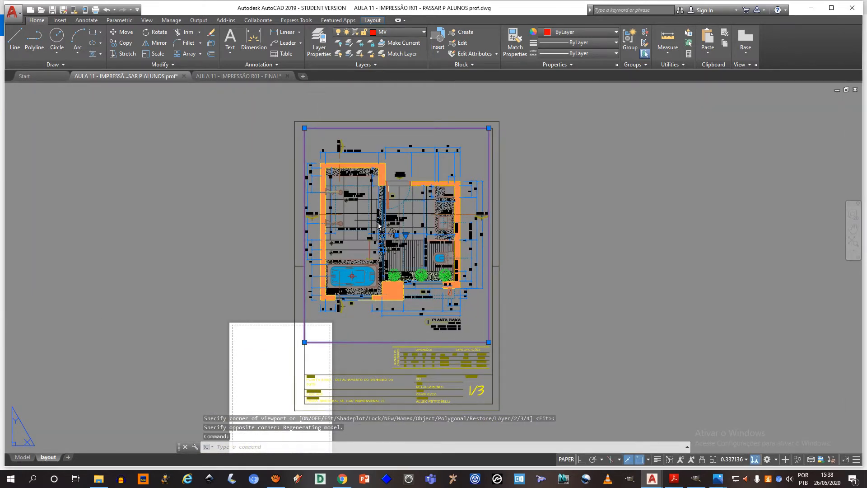
{"action": "key", "text": "Escape"}
Step: Activate the new viewport in the sheet frame and set its scale to 1:1
{"action": "middle_click_drag", "start_coordinate": [404, 247], "coordinate": [400, 198]}
{"action": "double_click", "coordinate": [383, 195]}
{"action": "scroll", "coordinate": [400, 197], "scroll_direction": "up", "scroll_amount": 2}
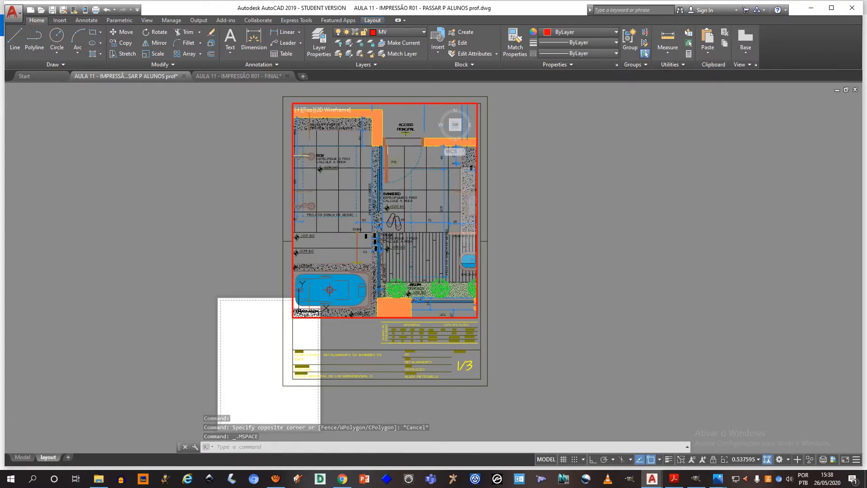
{"action": "left_click", "coordinate": [749, 459]}
{"action": "left_click", "coordinate": [747, 459]}
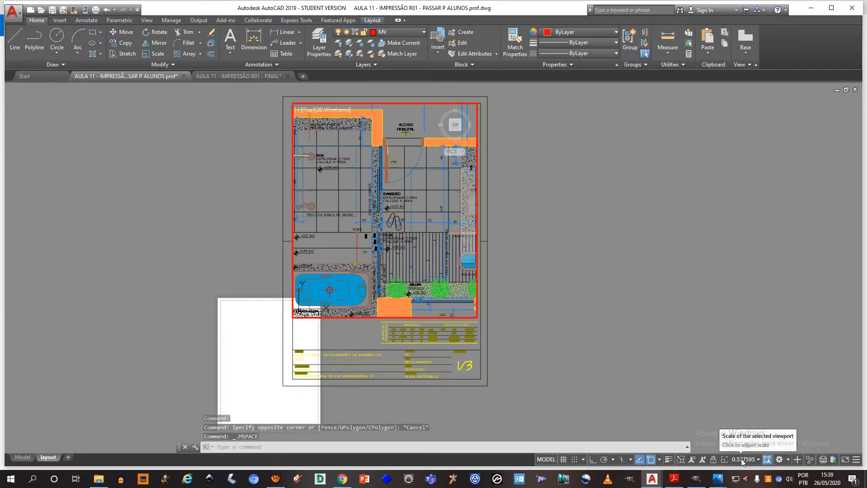
{"action": "left_click", "coordinate": [756, 459]}
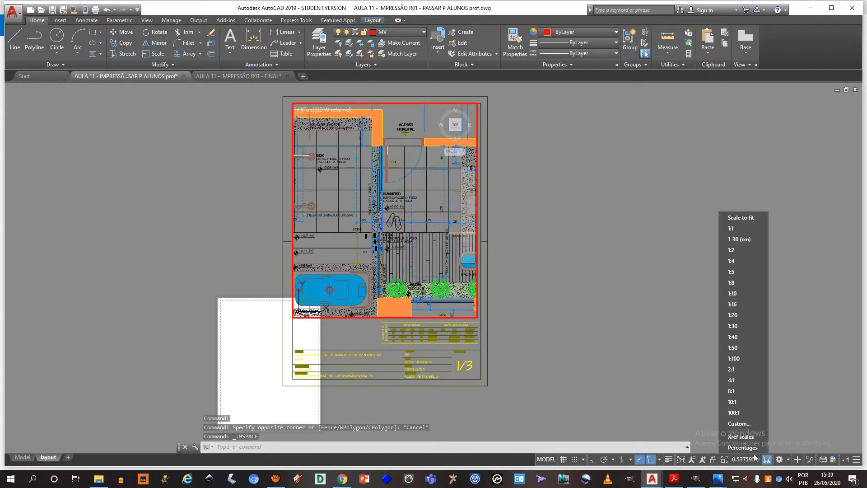
{"action": "left_click", "coordinate": [742, 229]}
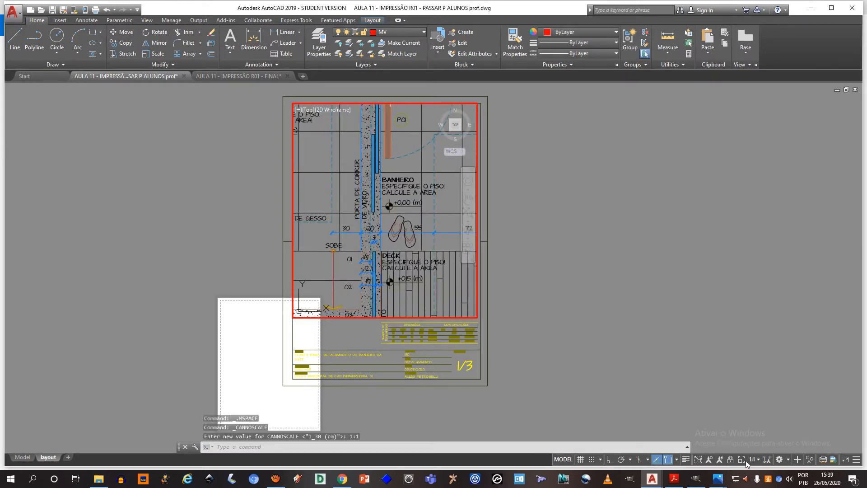
Step: Try the viewport scales 1:2, 1:4 and 1:5 in succession
{"action": "left_click", "coordinate": [759, 457]}
{"action": "left_click", "coordinate": [757, 251]}
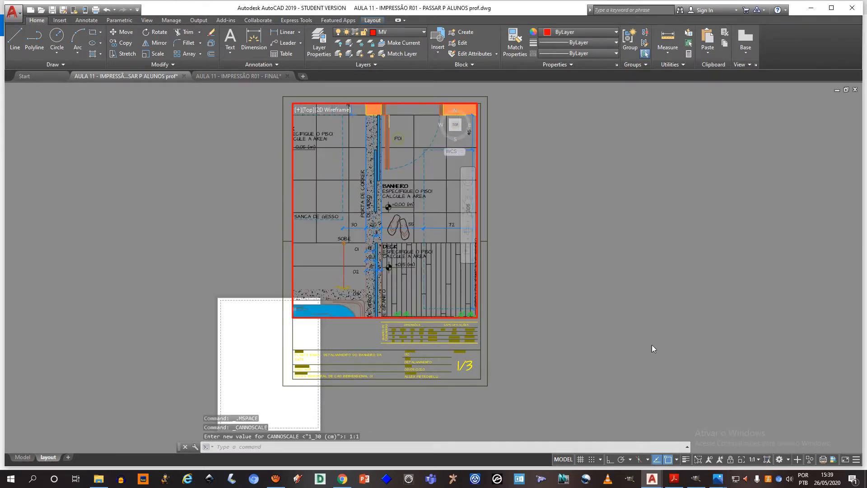
{"action": "left_click", "coordinate": [757, 459]}
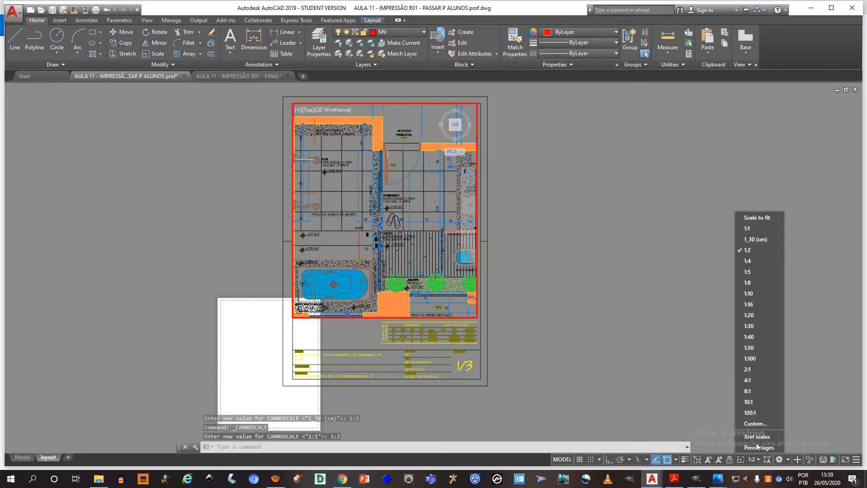
{"action": "left_click", "coordinate": [748, 261]}
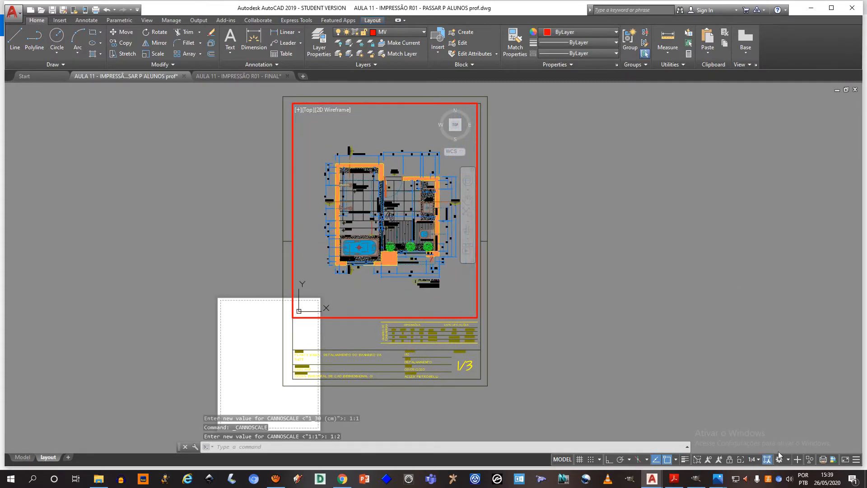
{"action": "left_click", "coordinate": [752, 459]}
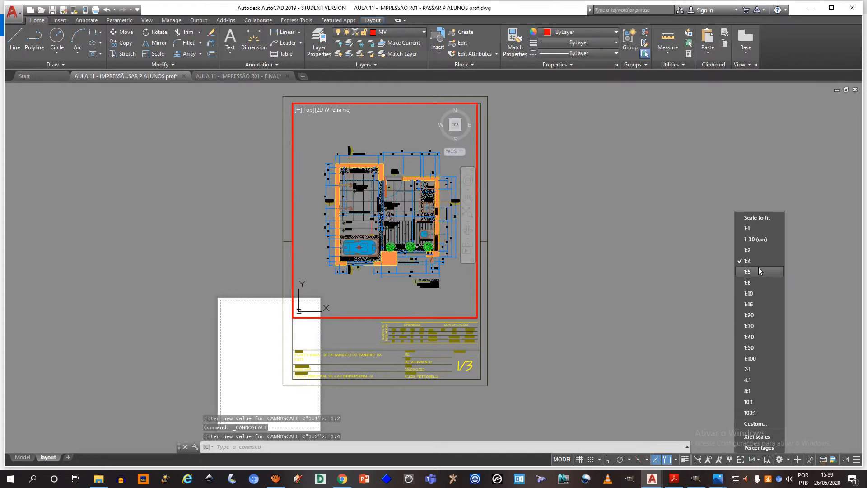
{"action": "left_click", "coordinate": [756, 272]}
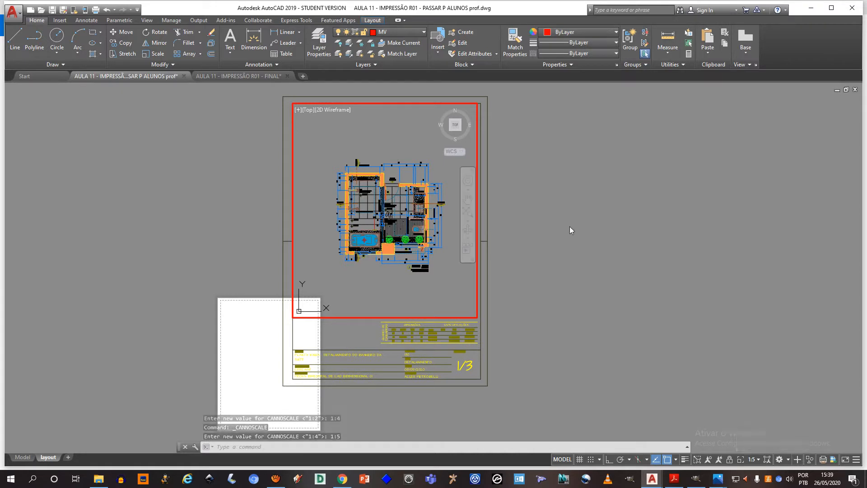
Step: Pan the plan inside the viewport, and switch between paper space and the viewport's model space, ending in paper space
{"action": "mouse_move", "coordinate": [404, 189]}
{"action": "middle_mouse_down"}
{"action": "mouse_move", "coordinate": [375, 183]}
{"action": "mouse_move", "coordinate": [432, 180]}
{"action": "mouse_move", "coordinate": [392, 181]}
{"action": "middle_mouse_up"}
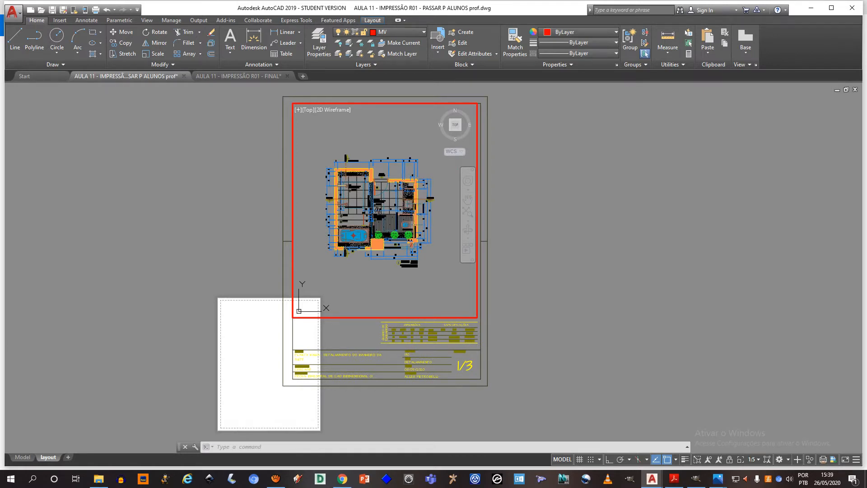
{"action": "double_click", "coordinate": [567, 326]}
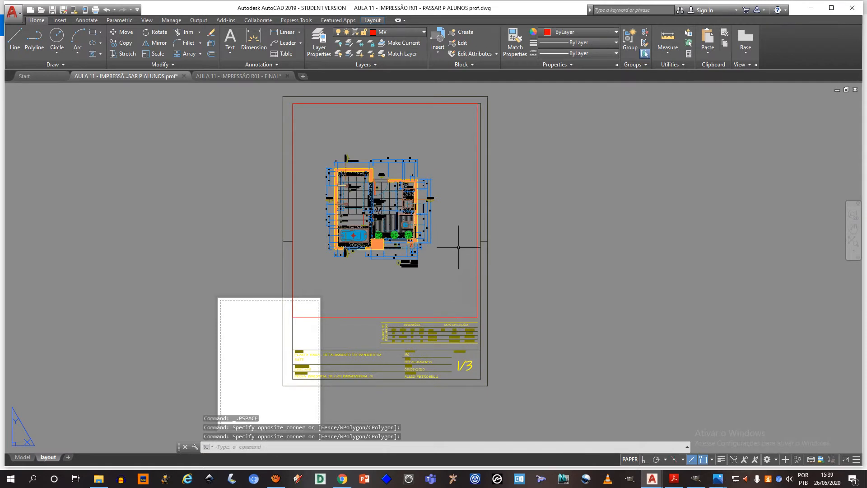
{"action": "key", "text": "Escape"}
{"action": "key", "text": "Escape"}
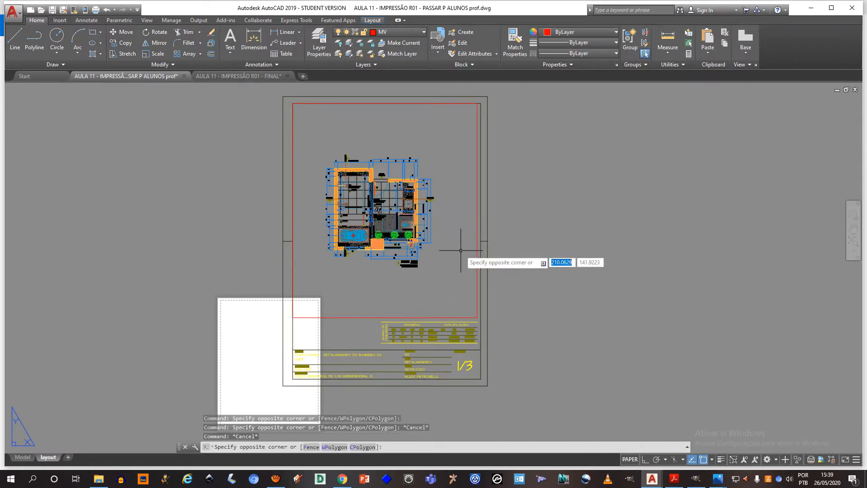
{"action": "double_click", "coordinate": [470, 258]}
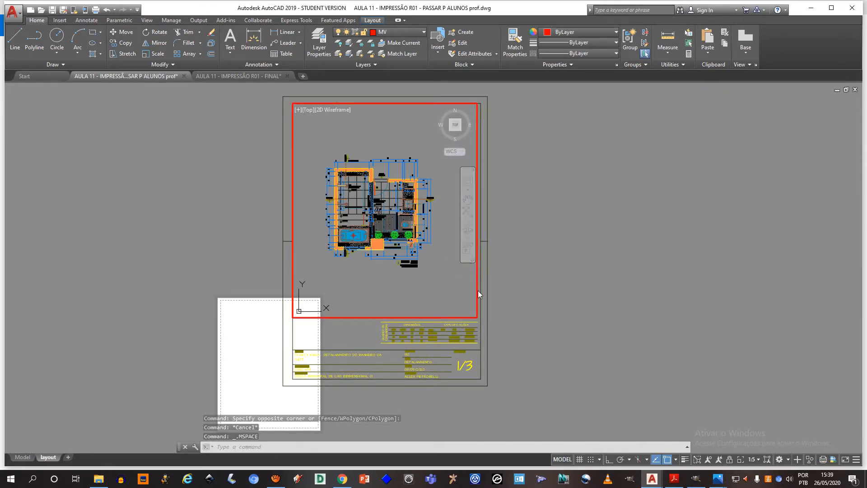
{"action": "double_click", "coordinate": [513, 270]}
{"action": "left_click", "coordinate": [513, 270]}
{"action": "left_click", "coordinate": [517, 267]}
{"action": "middle_click_drag", "start_coordinate": [407, 207], "coordinate": [452, 229]}
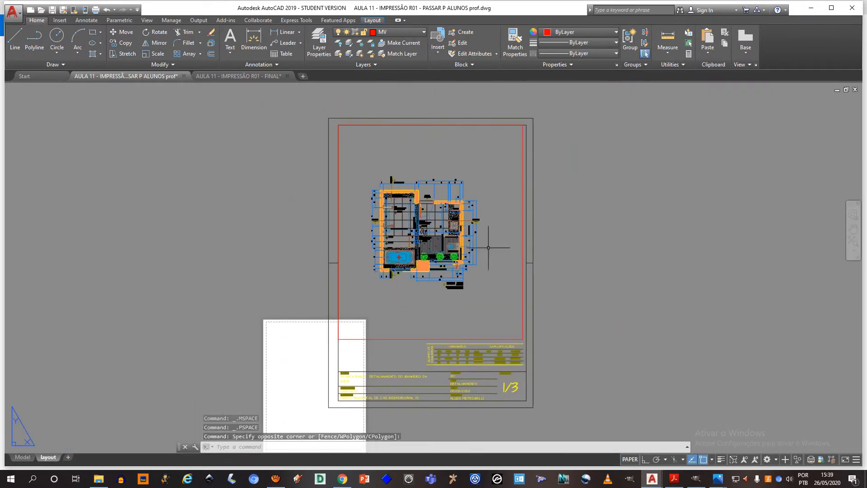
{"action": "key", "text": "Escape"}
Step: Activate the sheet's viewport and scale its plan with ZOOM using the factor 10/30xp
{"action": "double_click", "coordinate": [486, 245]}
{"action": "mouse_move", "coordinate": [432, 246]}
{"action": "middle_mouse_down"}
{"action": "mouse_move", "coordinate": [418, 224]}
{"action": "mouse_move", "coordinate": [437, 247]}
{"action": "middle_mouse_up"}
{"action": "type", "text": "z"}
{"action": "key", "text": "Return"}
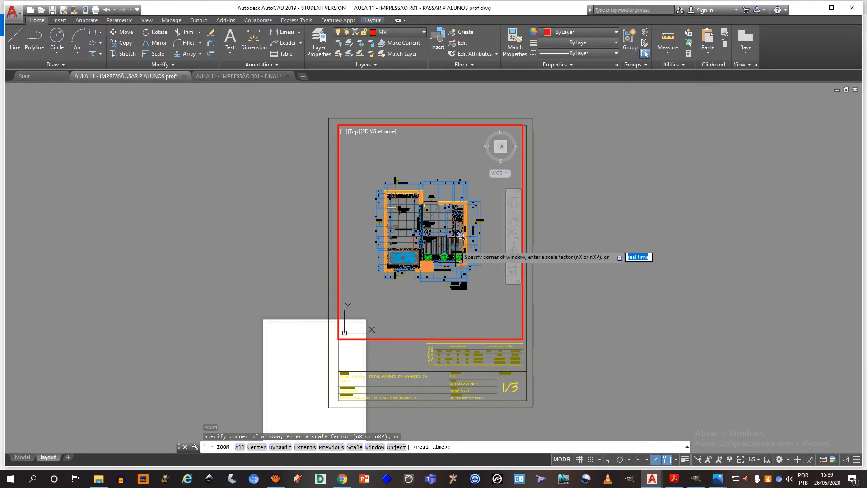
{"action": "type", "text": "10/30xp"}
{"action": "key", "text": "Return"}
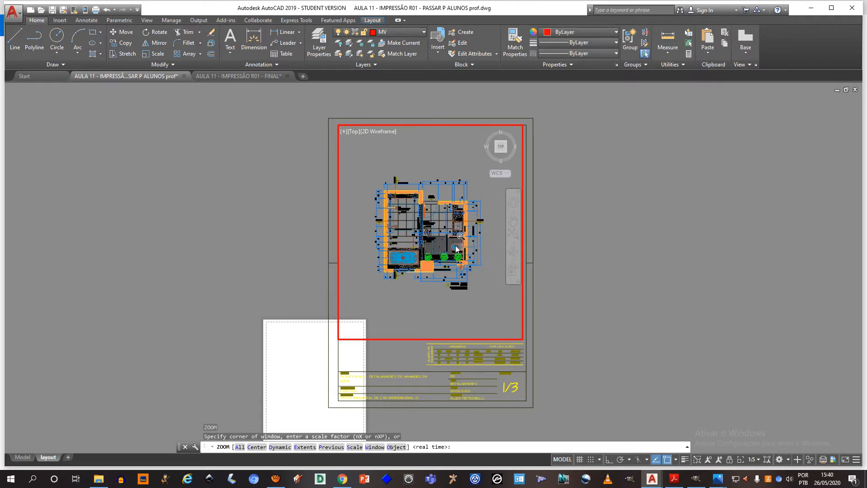
Step: Centre the scaled plan inside the viewport, return to paper space, and reactivate the viewport
{"action": "middle_click_drag", "start_coordinate": [431, 258], "coordinate": [455, 249]}
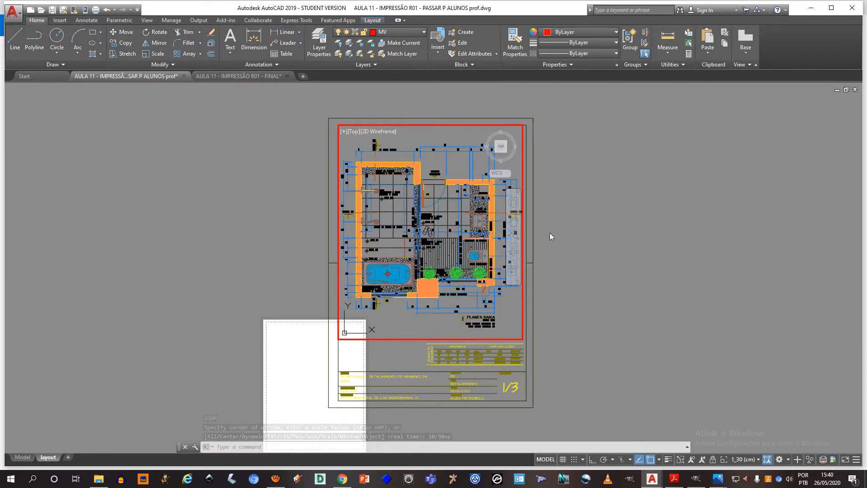
{"action": "double_click", "coordinate": [576, 156]}
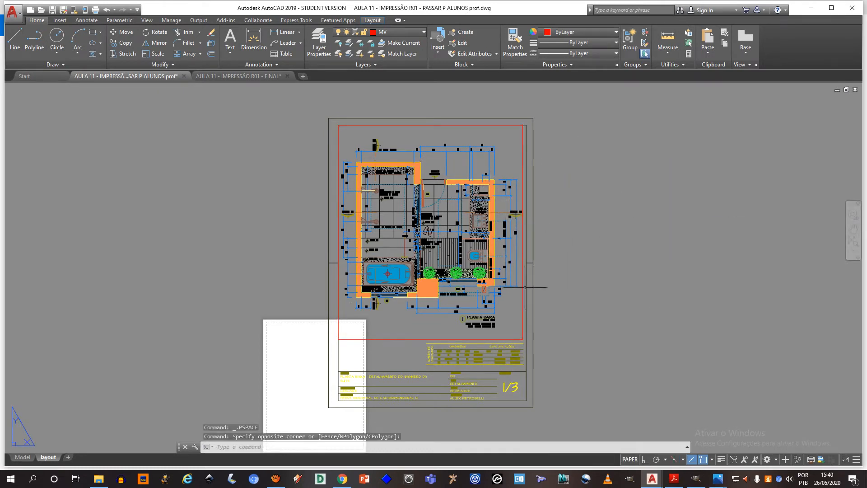
{"action": "middle_click_drag", "start_coordinate": [526, 287], "coordinate": [520, 286]}
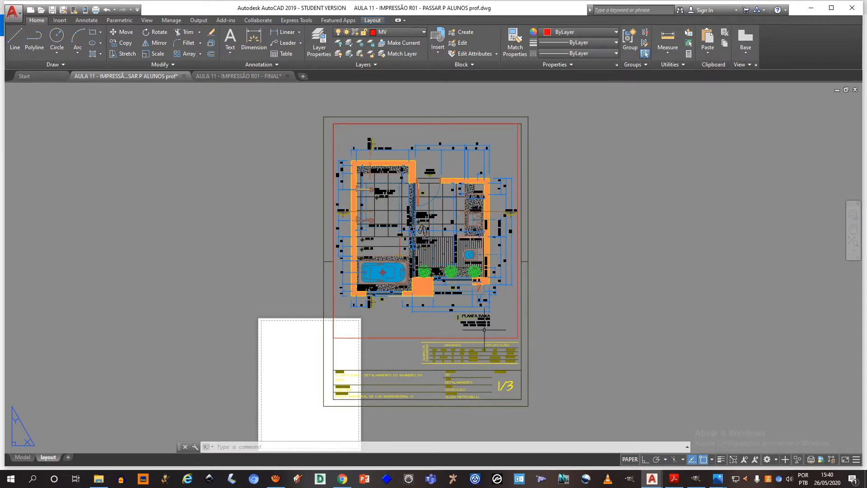
{"action": "double_click", "coordinate": [511, 322]}
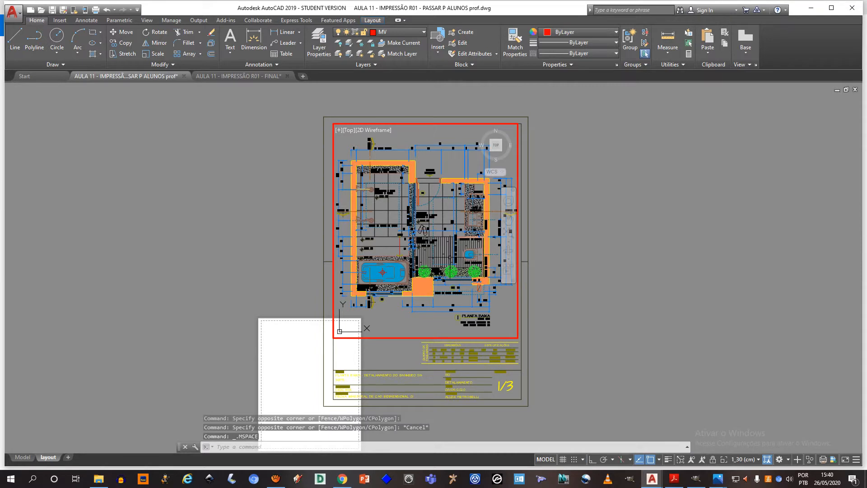
Step: Start adding a custom drawing scale to the scale list and name it 1:30 - CM
{"action": "left_click", "coordinate": [758, 460]}
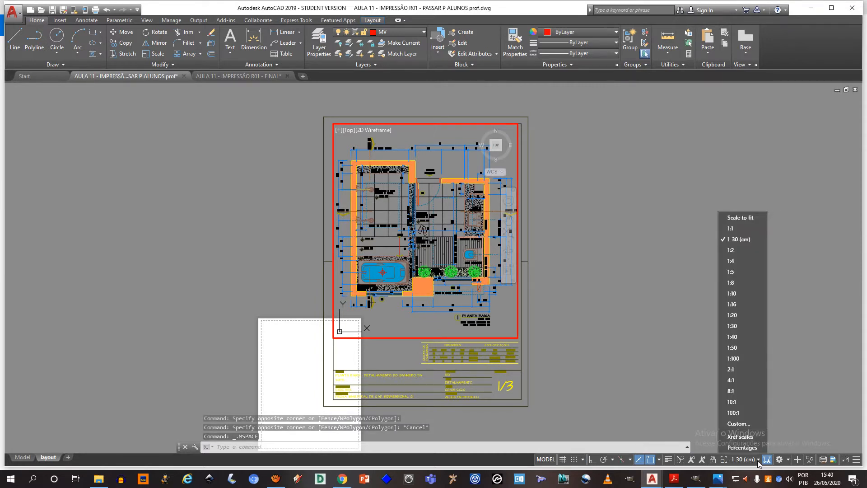
{"action": "left_click", "coordinate": [739, 424]}
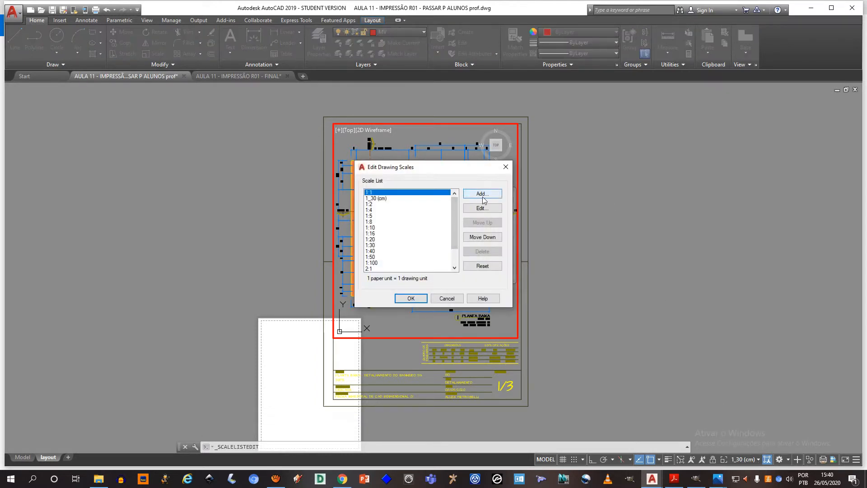
{"action": "left_click", "coordinate": [484, 194]}
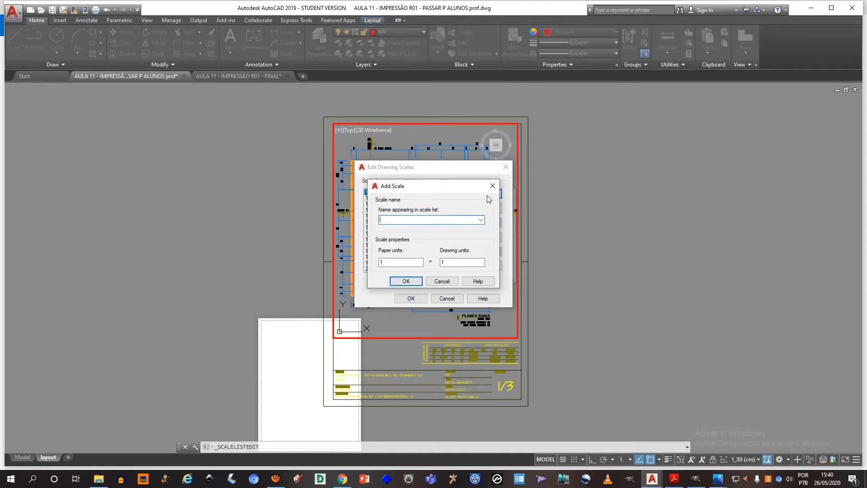
{"action": "type", "text": "1 para 30CM"}
{"action": "left_click_drag", "start_coordinate": [438, 219], "coordinate": [339, 210]}
{"action": "left_click_drag", "start_coordinate": [384, 220], "coordinate": [393, 220]}
{"action": "type", "text": ":"}
{"action": "key", "text": "Delete"}
{"action": "left_click", "coordinate": [423, 220]}
Step: Define the new scale as 10 paper units to 30 drawing units and save the scale list
{"action": "double_click", "coordinate": [406, 262]}
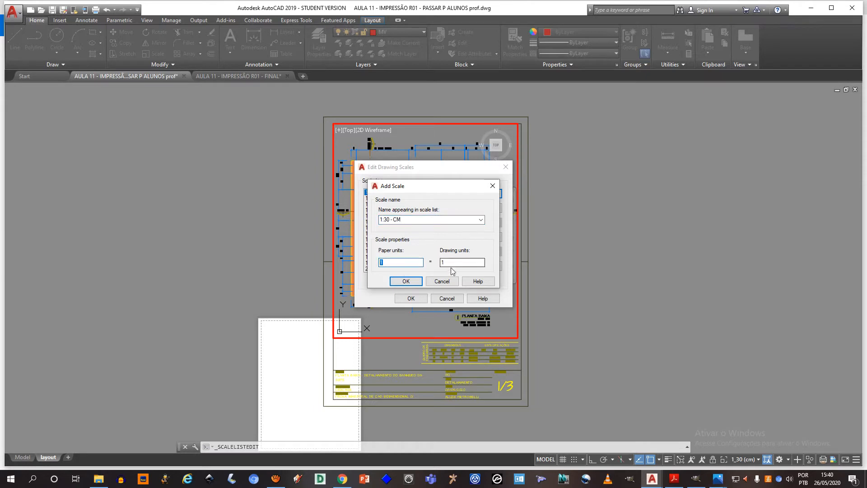
{"action": "type", "text": "10"}
{"action": "key", "text": "Tab"}
{"action": "type", "text": "30"}
{"action": "double_click", "coordinate": [392, 263]}
{"action": "left_click", "coordinate": [406, 281]}
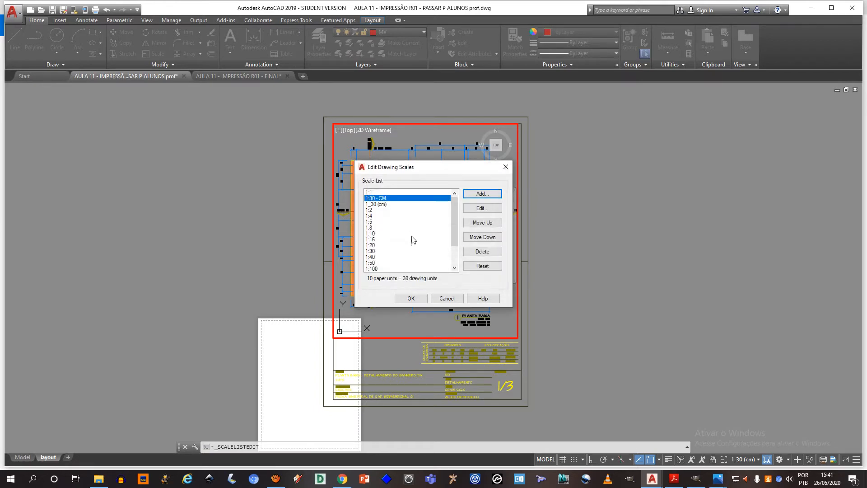
{"action": "left_click", "coordinate": [420, 299]}
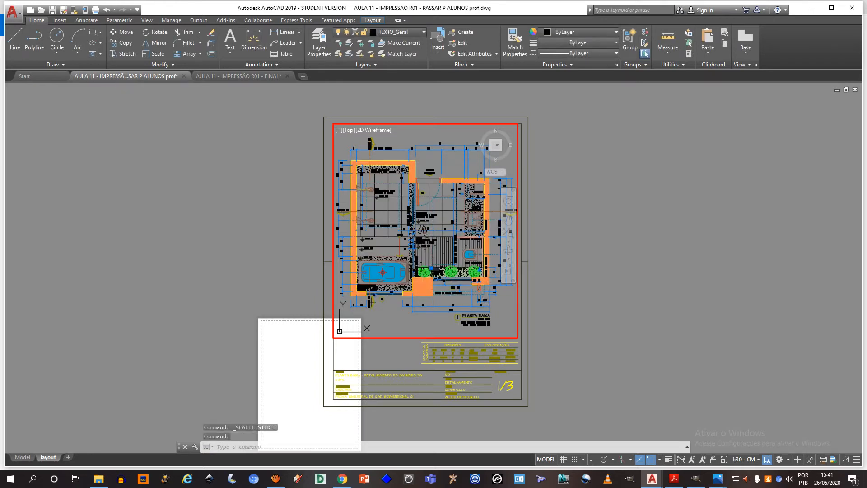
Step: Shrink the plan inside the viewport by zooming out, and return to paper space
{"action": "scroll", "coordinate": [429, 275], "scroll_direction": "down", "scroll_amount": 3}
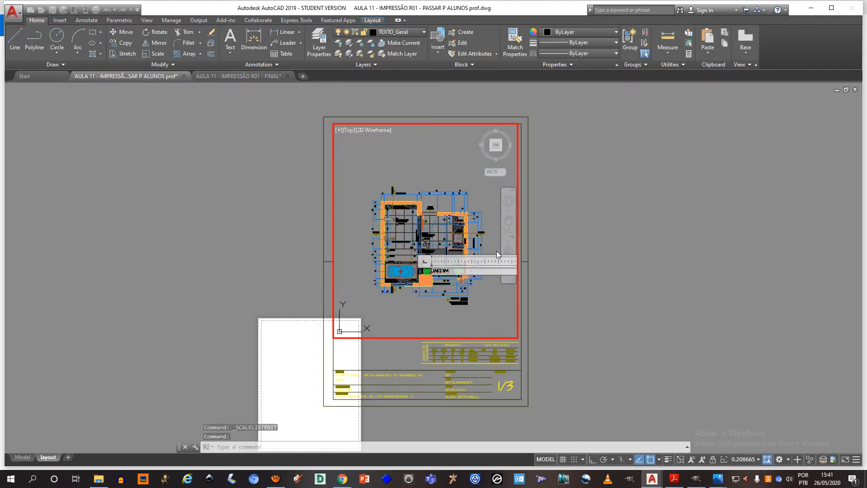
{"action": "key", "text": "Escape"}
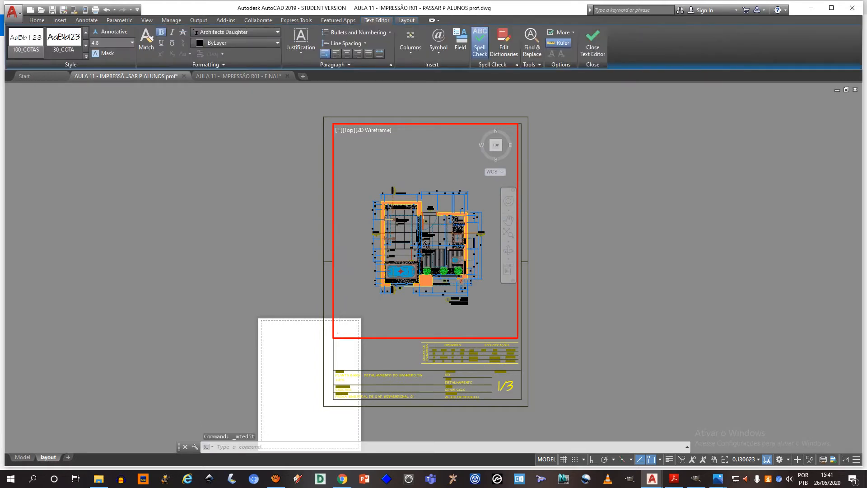
{"action": "scroll", "coordinate": [426, 254], "scroll_direction": "down", "scroll_amount": 3}
{"action": "double_click", "coordinate": [497, 341]}
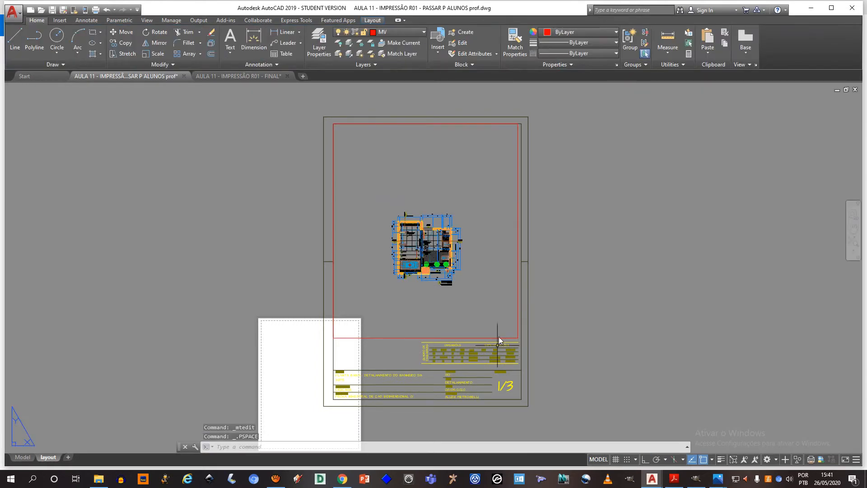
{"action": "middle_click_drag", "start_coordinate": [497, 340], "coordinate": [474, 339]}
Step: Reactivate the viewport, apply the 1:30 - CM scale with the plan recentred, and return to paper space
{"action": "double_click", "coordinate": [434, 275]}
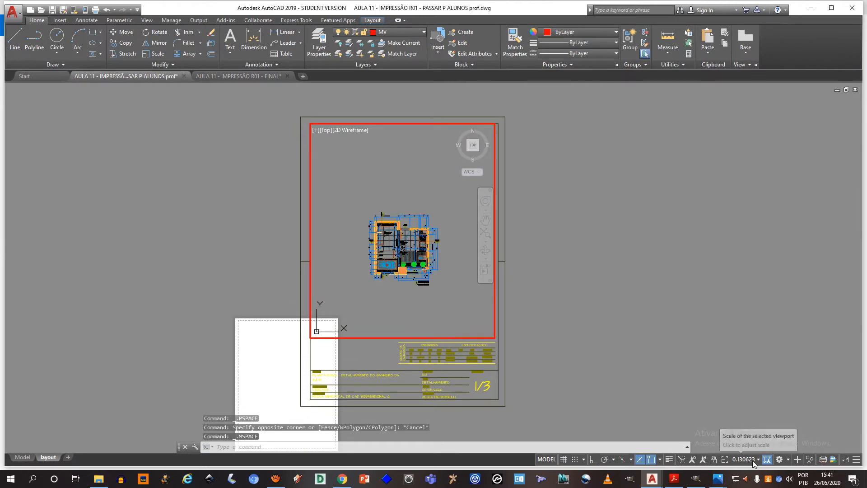
{"action": "left_click", "coordinate": [384, 297]}
{"action": "left_click", "coordinate": [384, 297]}
{"action": "left_click", "coordinate": [364, 302]}
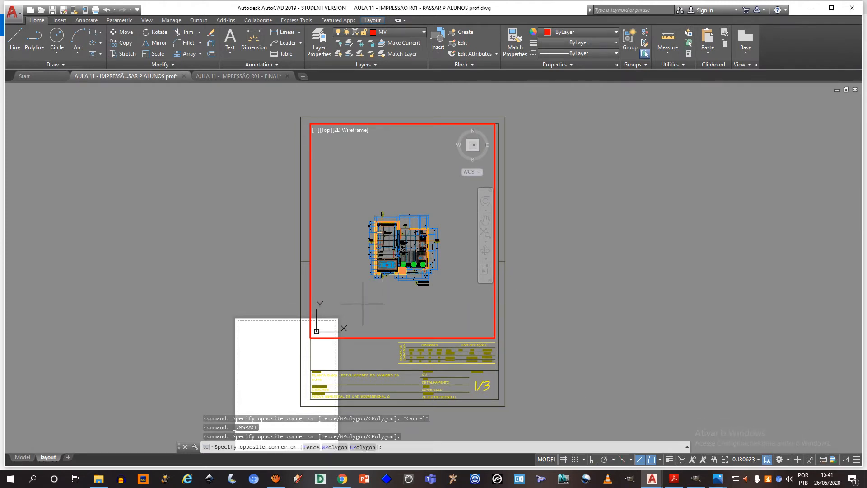
{"action": "left_click", "coordinate": [455, 316]}
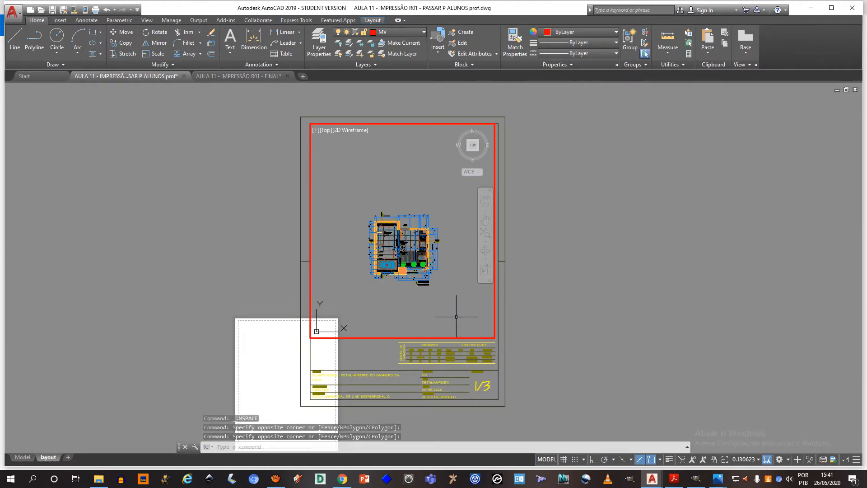
{"action": "left_click", "coordinate": [753, 459]}
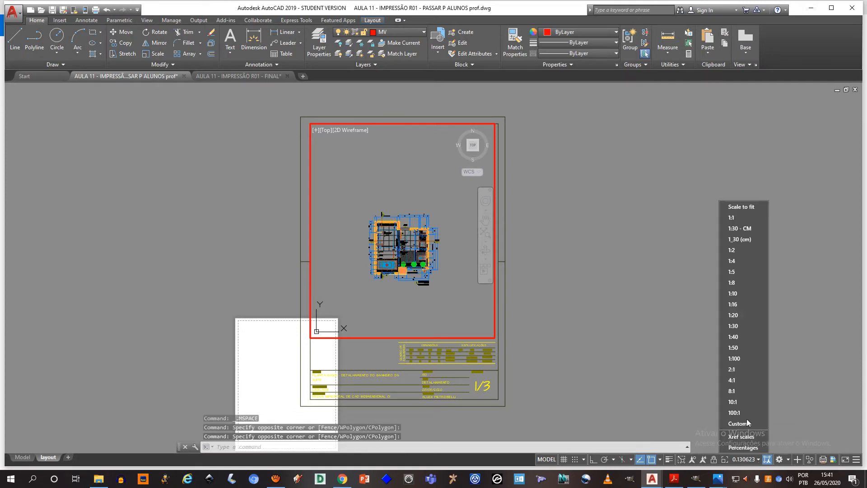
{"action": "left_click", "coordinate": [744, 229]}
{"action": "middle_click_drag", "start_coordinate": [389, 236], "coordinate": [382, 227]}
{"action": "double_click", "coordinate": [524, 216]}
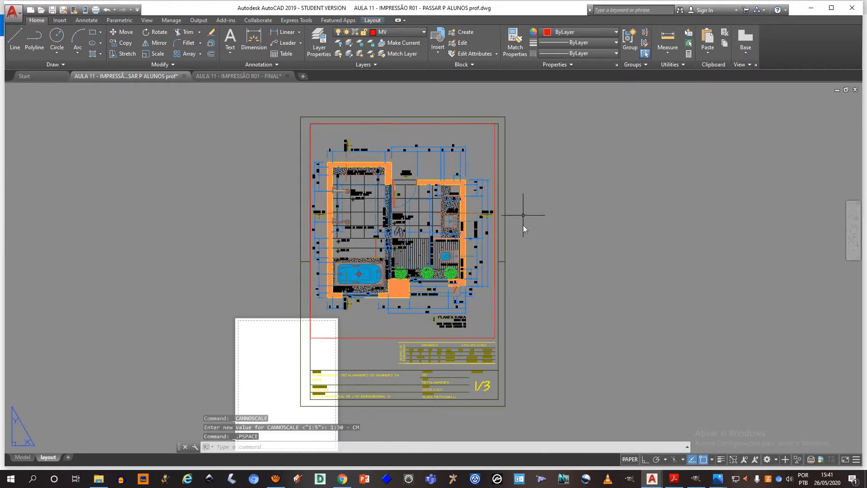
Step: With the viewport active, add a custom scale named 1:50 - cm with 10 paper units equal to 50 drawing units
{"action": "double_click", "coordinate": [413, 323]}
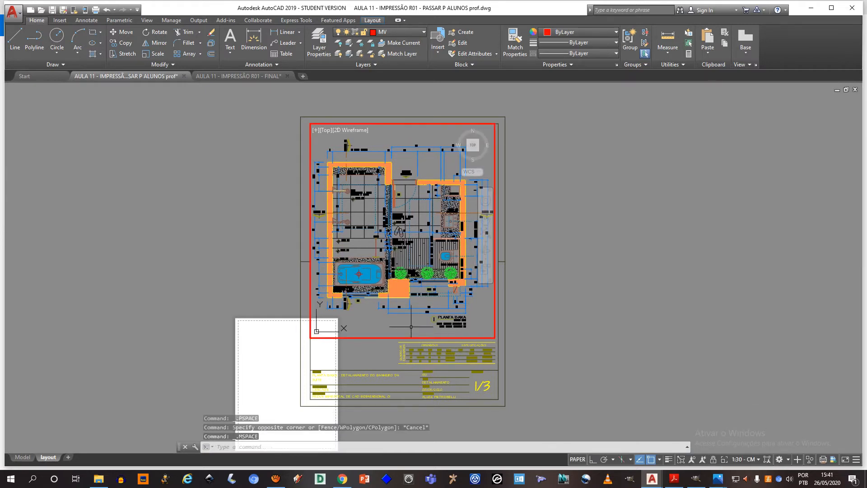
{"action": "left_click", "coordinate": [752, 459]}
{"action": "left_click", "coordinate": [747, 424]}
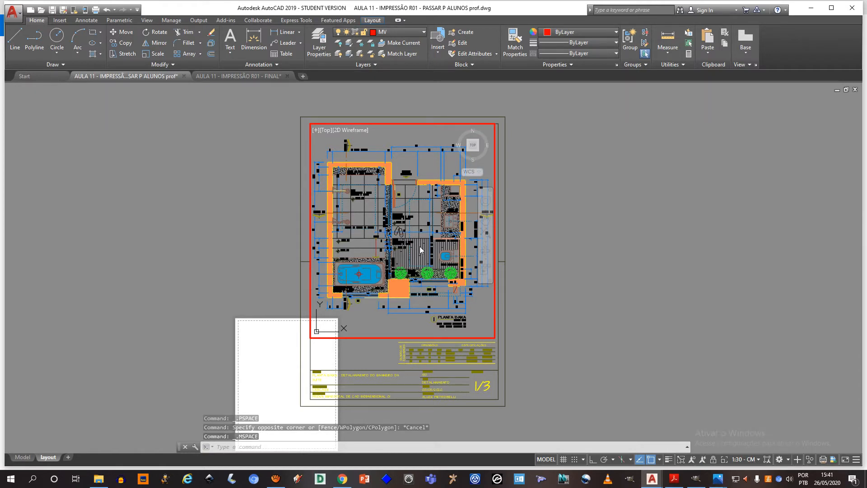
{"action": "left_click", "coordinate": [481, 193]}
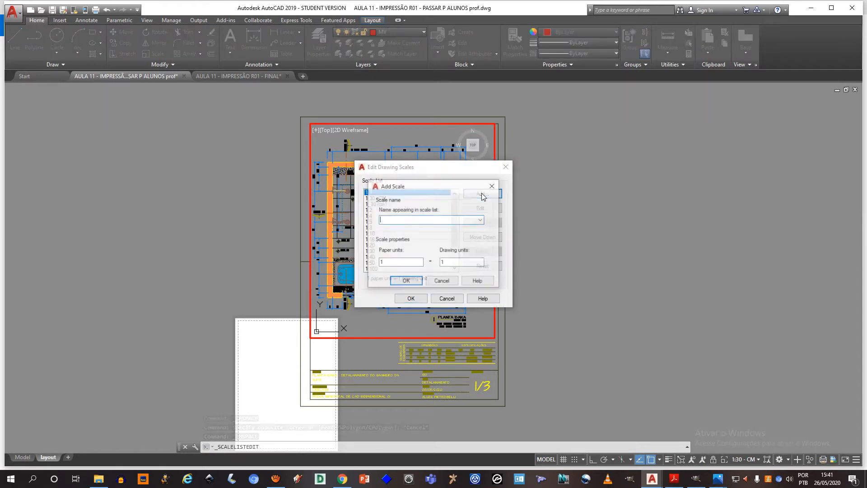
{"action": "left_click_drag", "start_coordinate": [436, 190], "coordinate": [564, 190]}
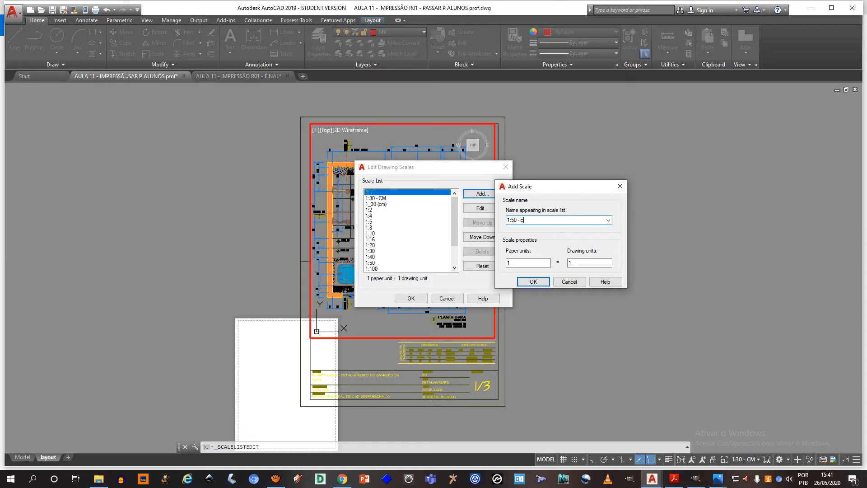
{"action": "left_click", "coordinate": [532, 261]}
{"action": "type", "text": "0"}
{"action": "key", "text": "Tab"}
{"action": "type", "text": "50"}
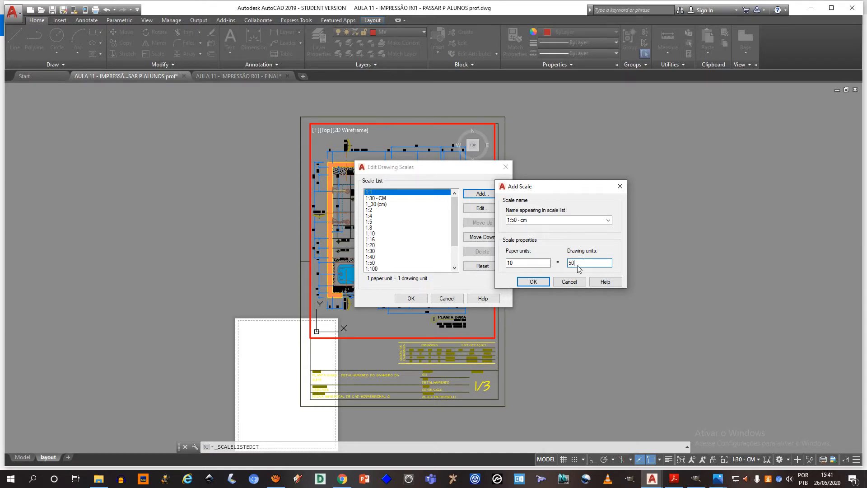
{"action": "left_click", "coordinate": [534, 281]}
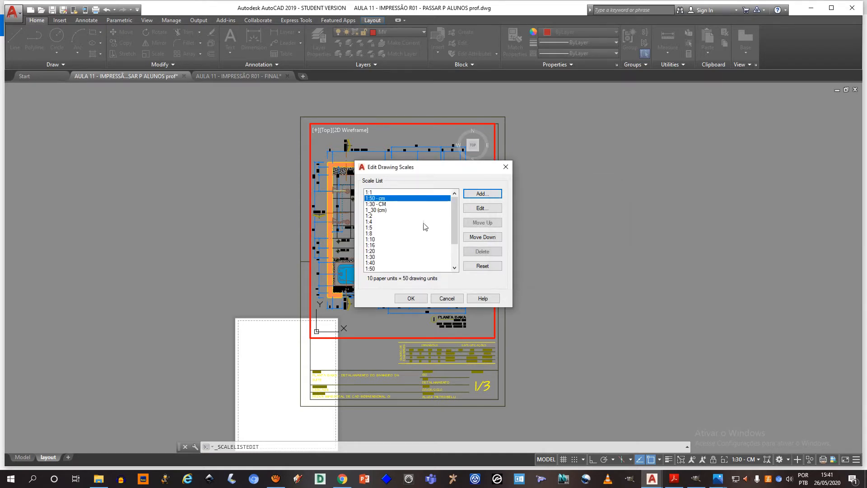
{"action": "left_click", "coordinate": [387, 199]}
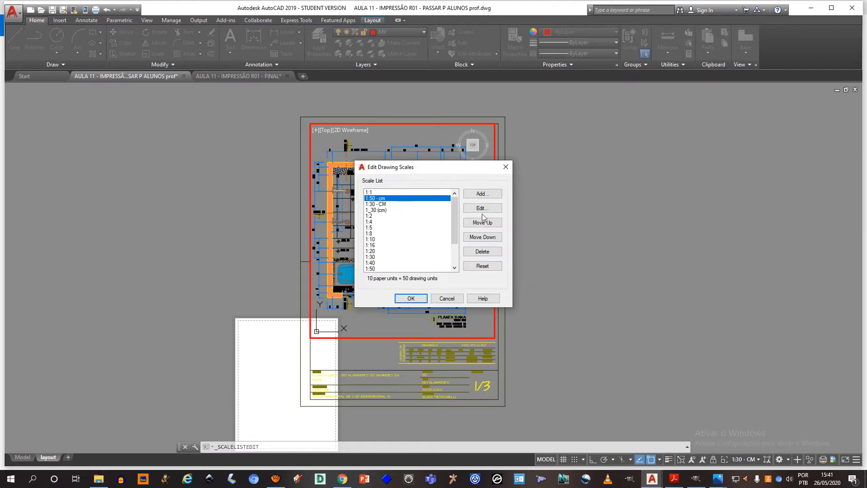
{"action": "left_click", "coordinate": [483, 208]}
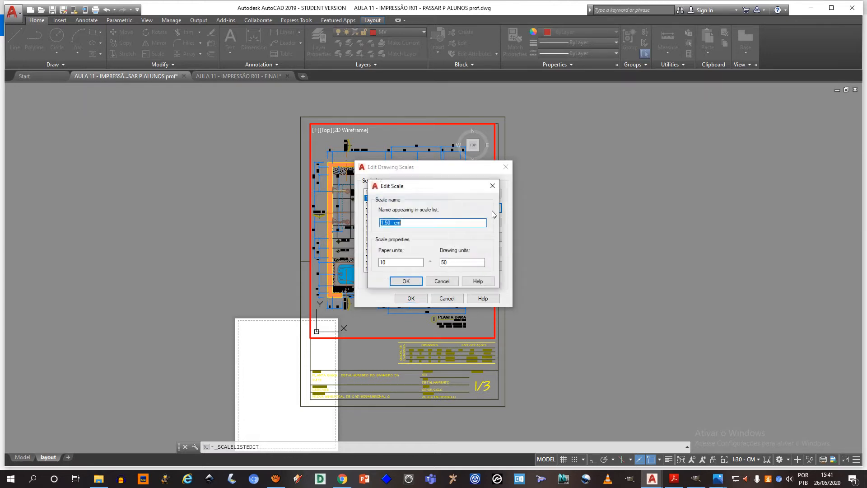
{"action": "left_click", "coordinate": [396, 222]}
{"action": "key", "text": "Tab"}
{"action": "type", "text": "CM"}
{"action": "key", "text": "Escape"}
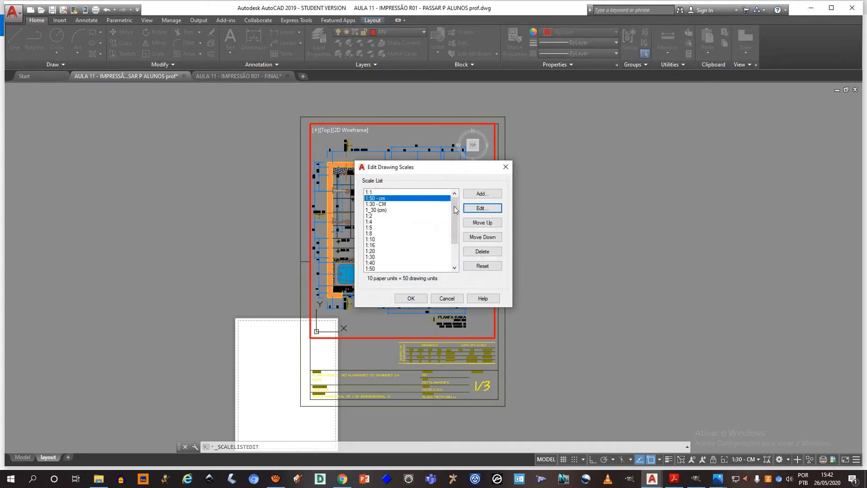
Step: Rename the custom 1:50 - cm scale to 1:50 - CM
{"action": "left_click", "coordinate": [473, 209]}
{"action": "left_click_drag", "start_coordinate": [394, 223], "coordinate": [467, 234]}
{"action": "key", "text": "BackSpace"}
{"action": "key", "text": "BackSpace"}
{"action": "key", "text": "Tab"}
{"action": "left_click", "coordinate": [409, 224]}
{"action": "type", "text": "CM"}
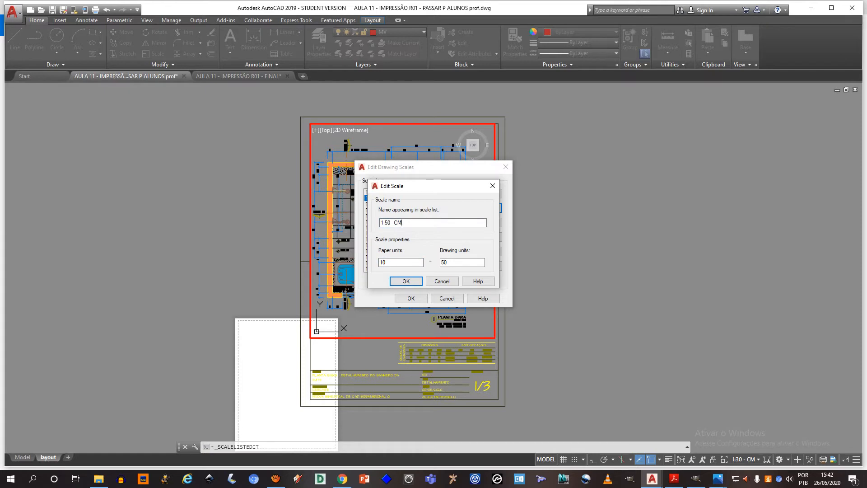
{"action": "left_click", "coordinate": [409, 281]}
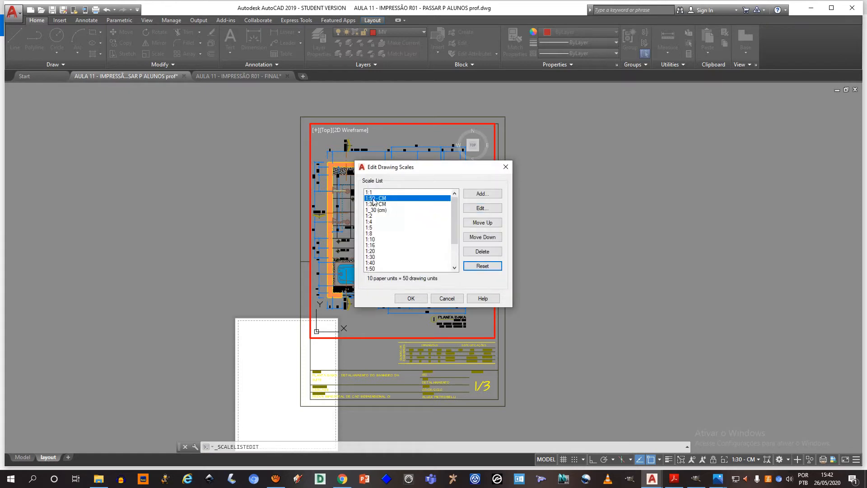
Step: Add a custom scale named 1:100 - CM with 10 paper units equal to 100 drawing units
{"action": "left_click", "coordinate": [488, 196]}
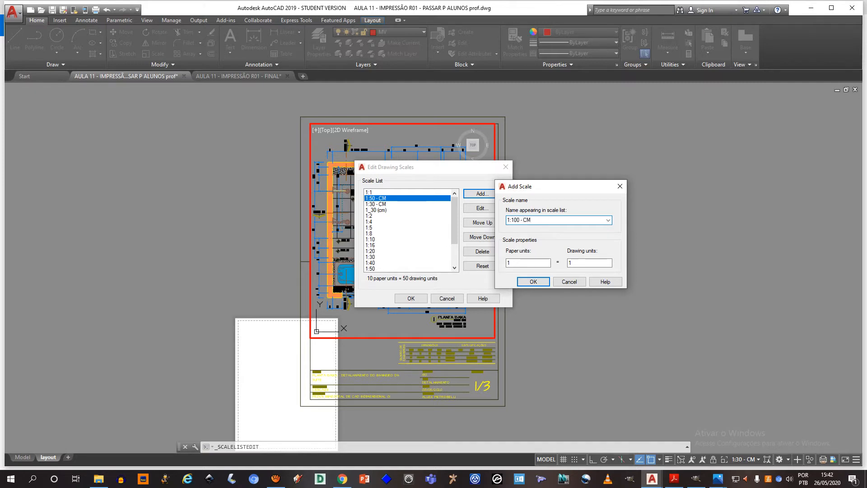
{"action": "double_click", "coordinate": [508, 262]}
{"action": "type", "text": "1"}
{"action": "double_click", "coordinate": [584, 263]}
{"action": "left_click", "coordinate": [541, 263]}
{"action": "type", "text": "0"}
{"action": "left_click", "coordinate": [580, 263]}
{"action": "type", "text": "00"}
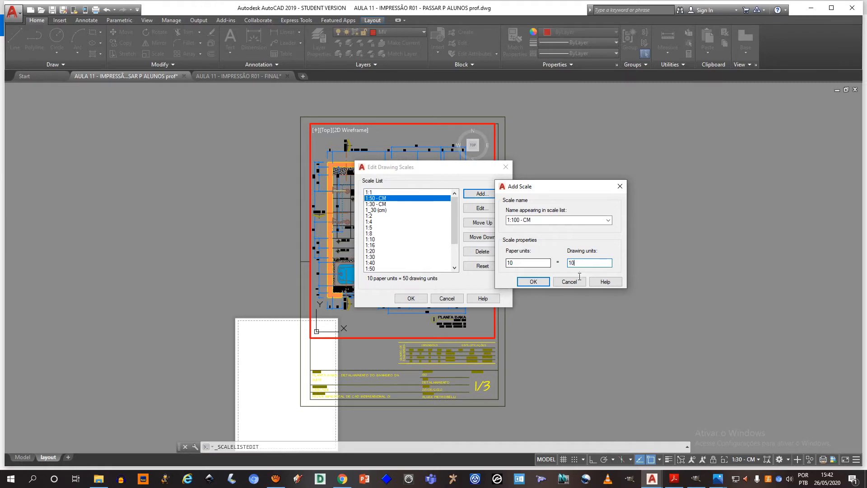
{"action": "left_click", "coordinate": [535, 283]}
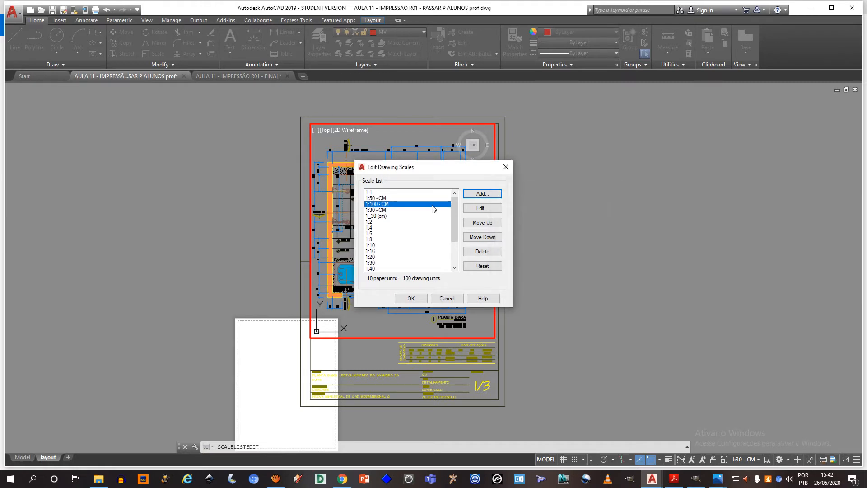
Step: Add a custom scale named 1:5 - CM with 10 paper units equal to 5 drawing units, and save the scale list
{"action": "left_click", "coordinate": [488, 196]}
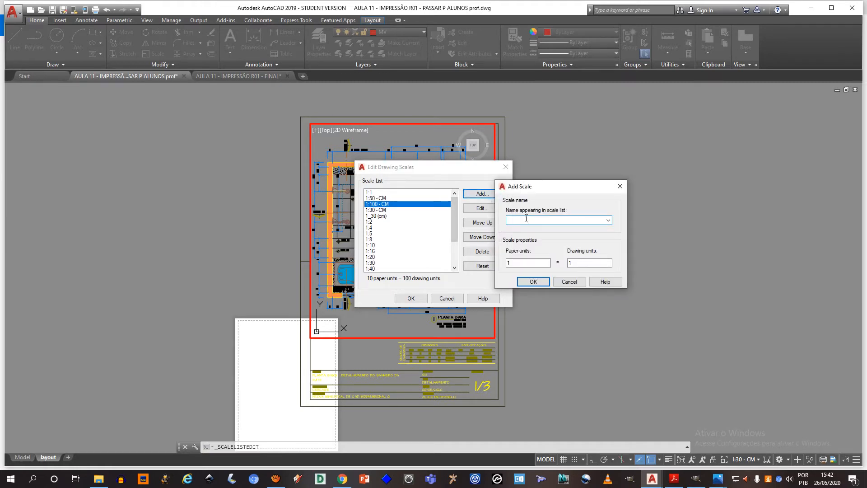
{"action": "type", "text": "1:5 - CM"}
{"action": "key", "text": "Tab"}
{"action": "left_click", "coordinate": [544, 283]}
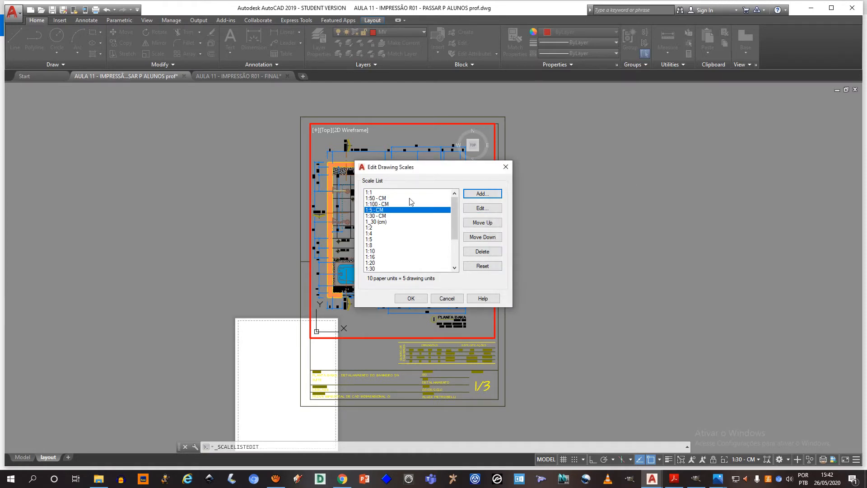
{"action": "left_click", "coordinate": [411, 299]}
Step: Try the 1:50 - CM and 1:100 - CM scales on the active viewport, and restore it to 1:30 - CM
{"action": "middle_click_drag", "start_coordinate": [390, 191], "coordinate": [401, 191]}
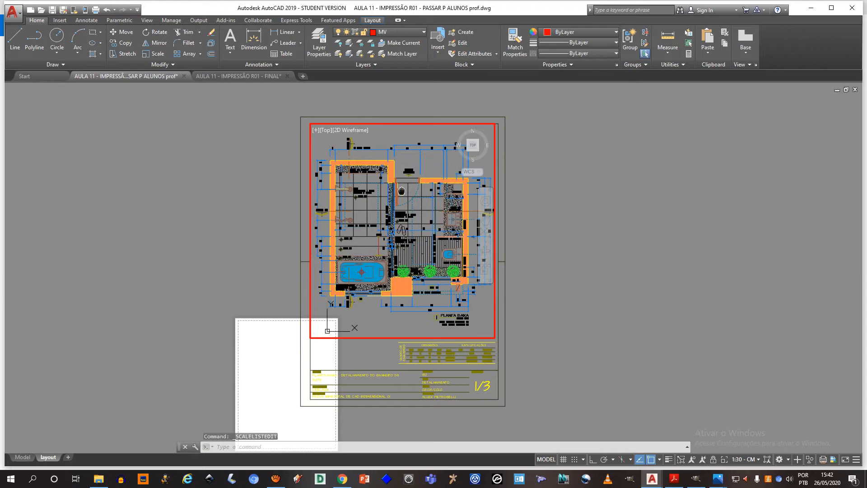
{"action": "left_click", "coordinate": [753, 461]}
{"action": "left_click", "coordinate": [722, 221]}
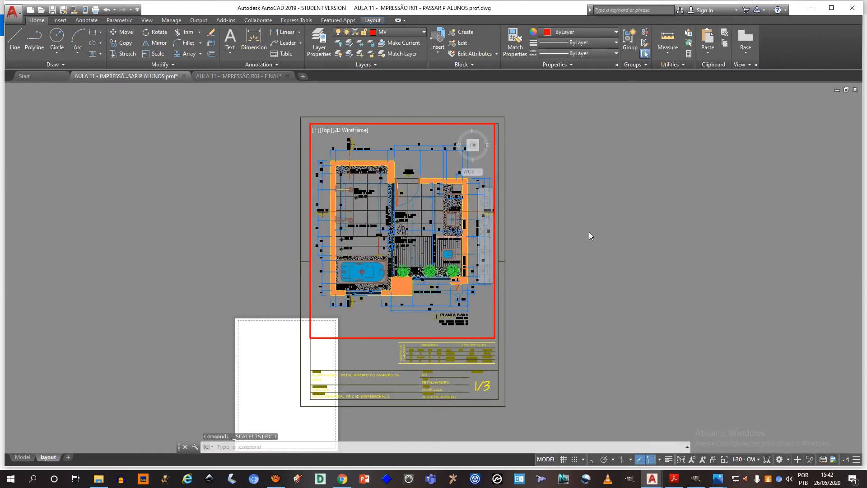
{"action": "left_click", "coordinate": [751, 461]}
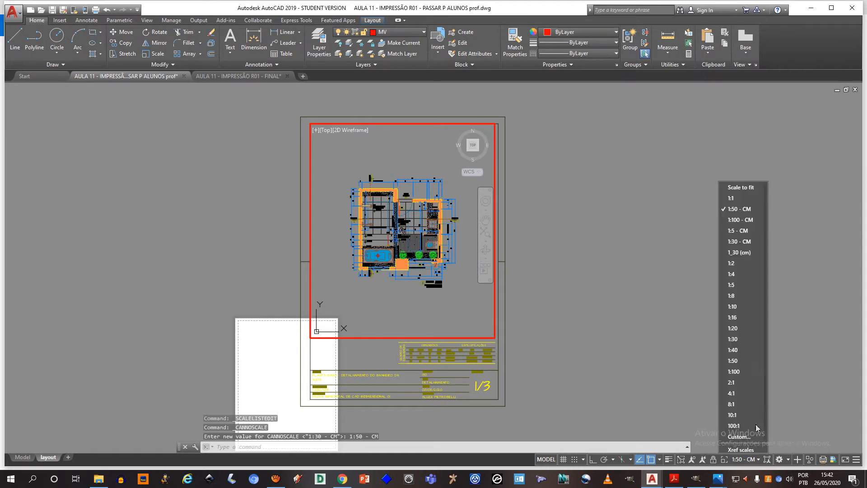
{"action": "left_click", "coordinate": [741, 218]}
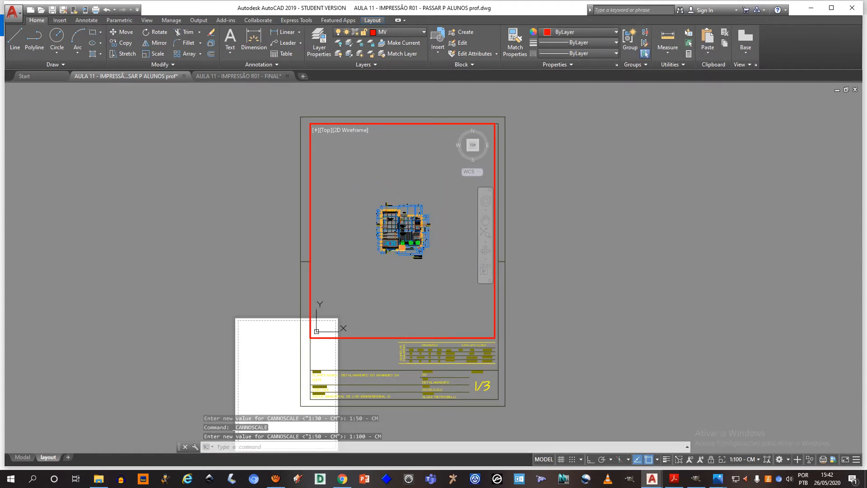
{"action": "left_click", "coordinate": [744, 459]}
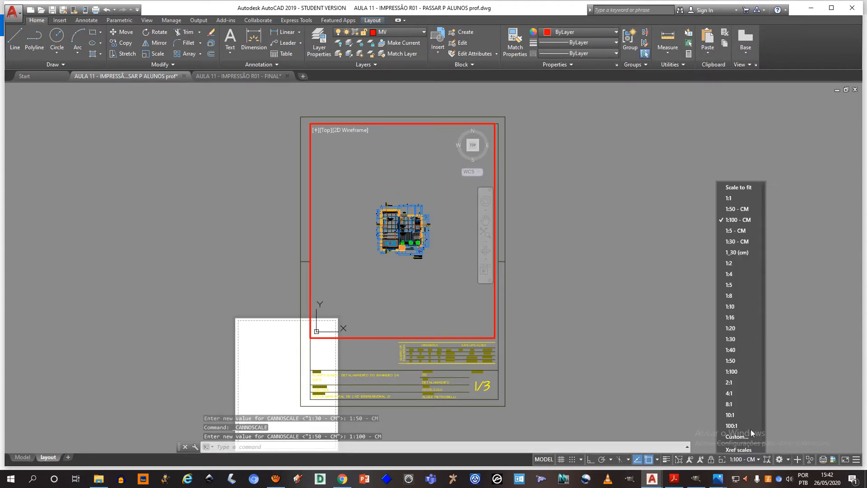
{"action": "left_click", "coordinate": [736, 239]}
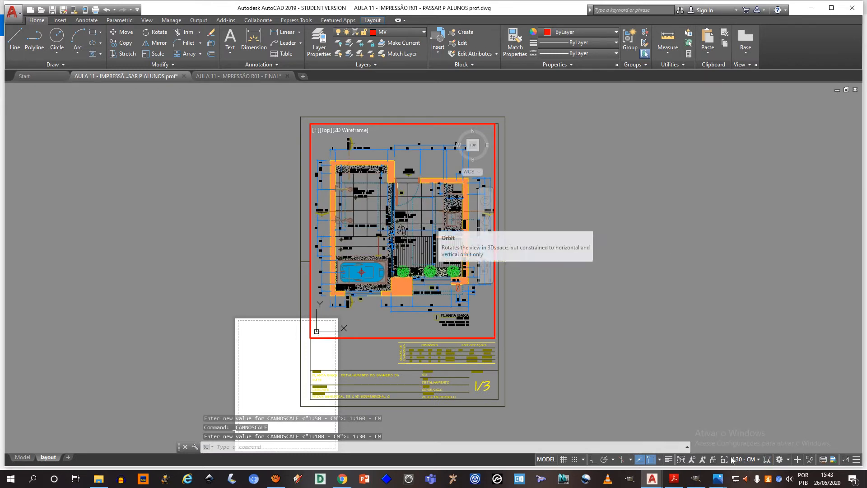
Step: Switch the viewport scale through 1:50 - CM, 1:100 - CM and 1:5 - CM to compare the plan sizes
{"action": "left_click", "coordinate": [759, 459]}
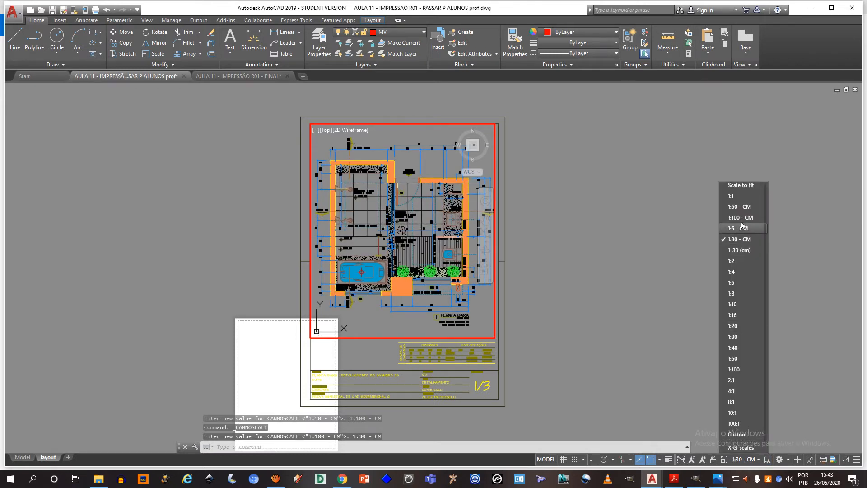
{"action": "left_click", "coordinate": [741, 207]}
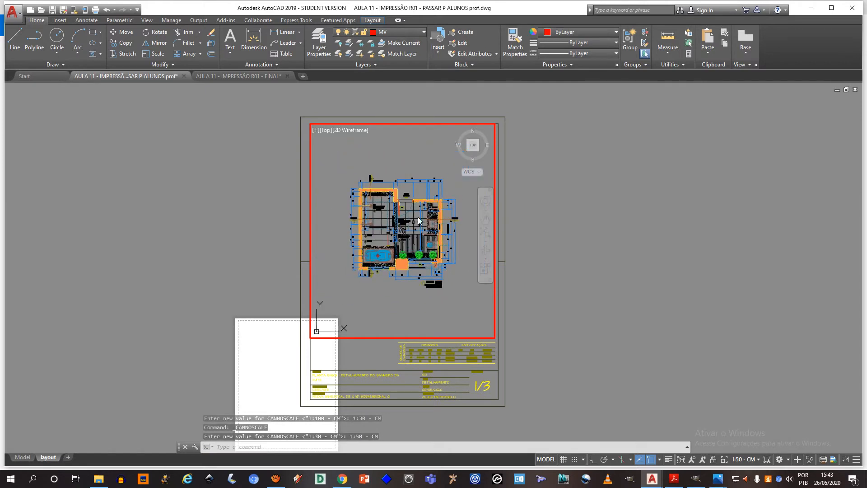
{"action": "left_click", "coordinate": [751, 458]}
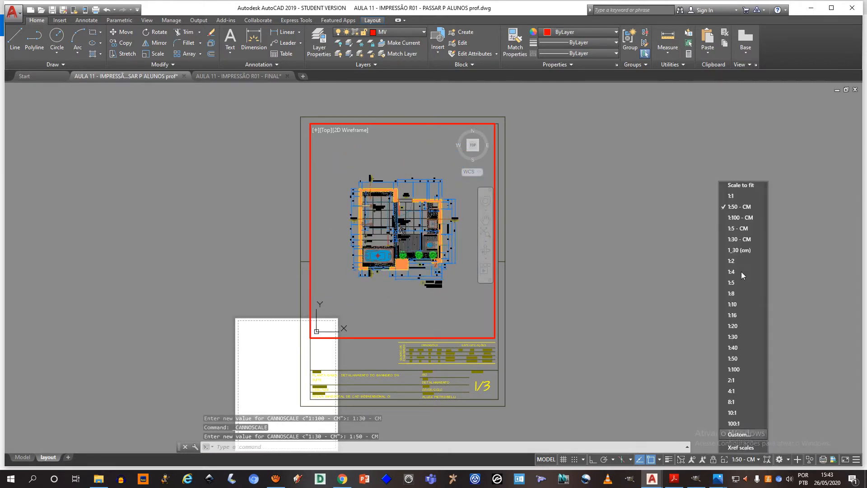
{"action": "left_click", "coordinate": [740, 217]}
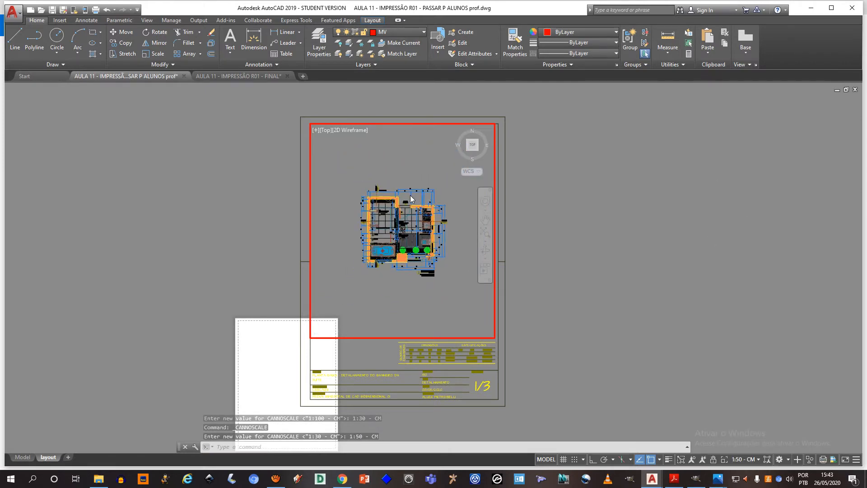
{"action": "left_click", "coordinate": [746, 461]}
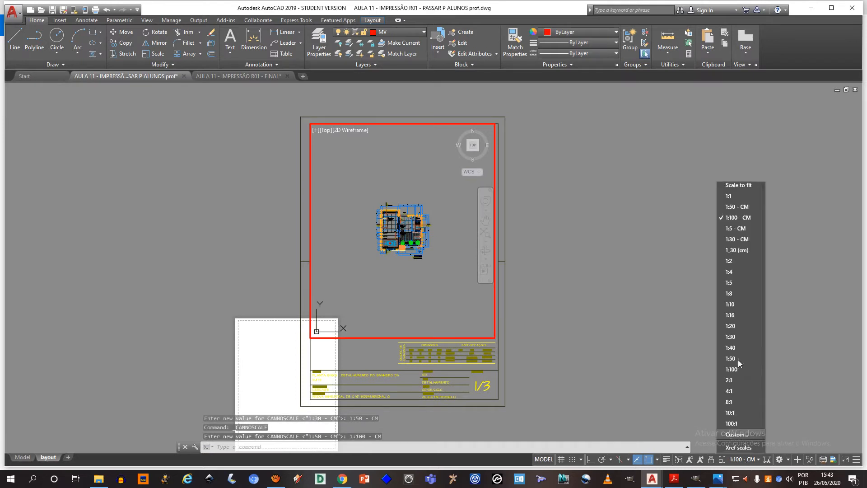
{"action": "left_click", "coordinate": [737, 230]}
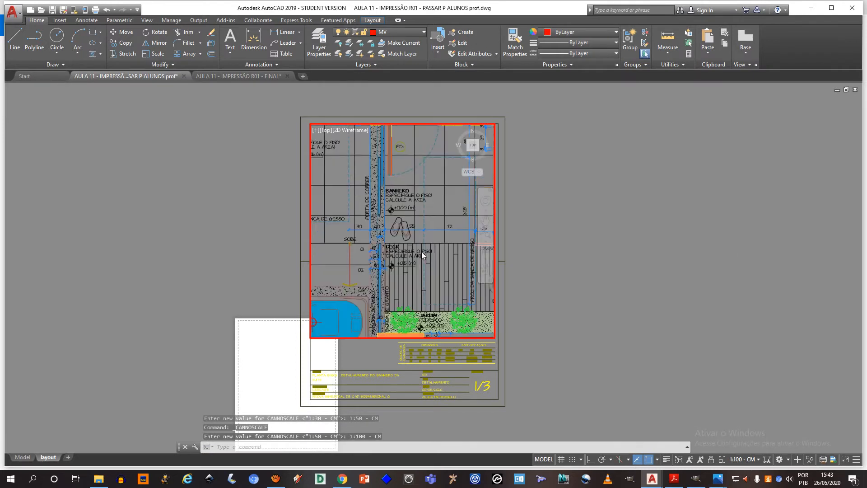
Step: Inspect the plan around the garden and the orange wall block, and reapply the 1:5 - CM scale to the viewport
{"action": "mouse_move", "coordinate": [432, 223]}
{"action": "middle_mouse_down"}
{"action": "mouse_move", "coordinate": [416, 246]}
{"action": "mouse_move", "coordinate": [378, 206]}
{"action": "middle_mouse_up"}
{"action": "mouse_move", "coordinate": [379, 289]}
{"action": "middle_mouse_down"}
{"action": "mouse_move", "coordinate": [390, 200]}
{"action": "mouse_move", "coordinate": [421, 114]}
{"action": "middle_mouse_up"}
{"action": "middle_click_drag", "start_coordinate": [438, 336], "coordinate": [410, 257]}
{"action": "scroll", "coordinate": [377, 279], "scroll_direction": "up", "scroll_amount": 2}
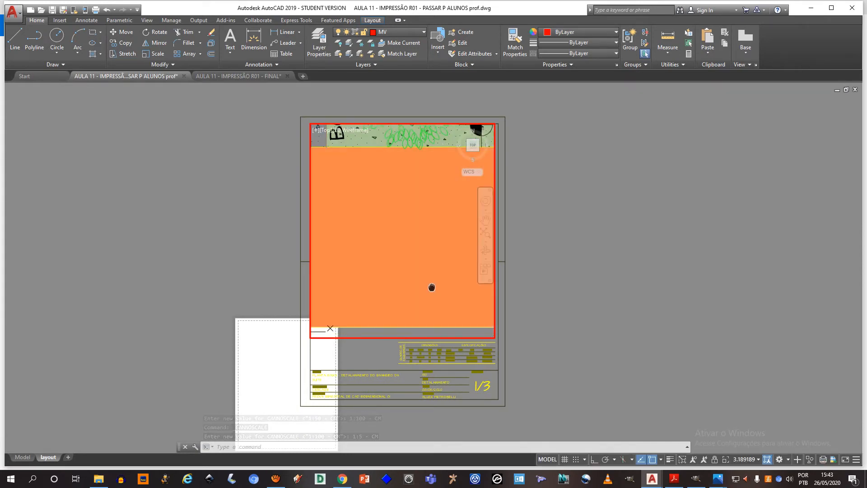
{"action": "scroll", "coordinate": [427, 286], "scroll_direction": "down", "scroll_amount": 2}
{"action": "left_click", "coordinate": [751, 461]}
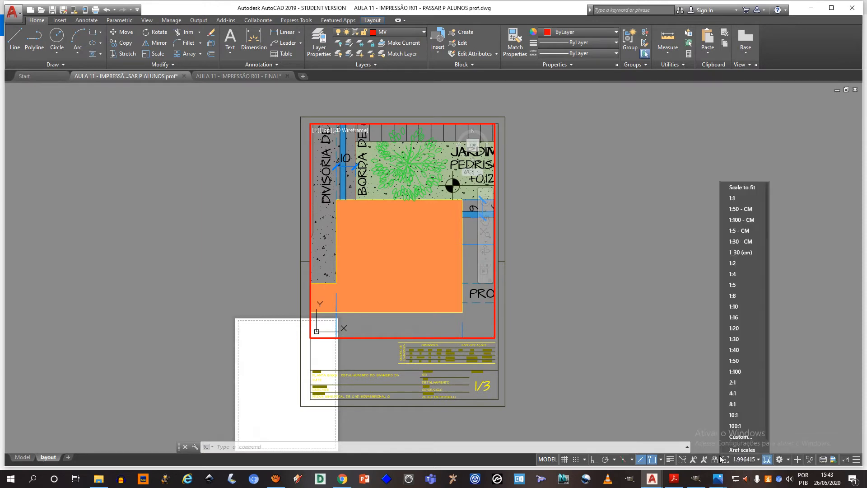
{"action": "left_click", "coordinate": [745, 229]}
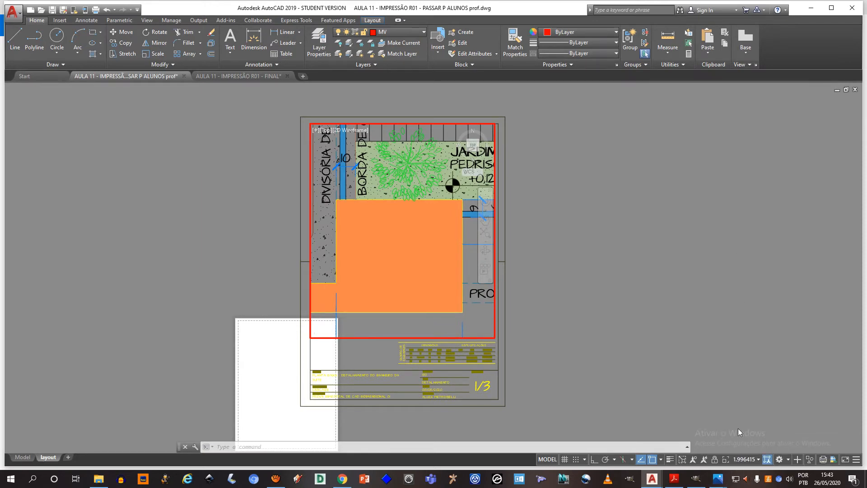
Step: Set the viewport scale to 1:30 - CM, recentre the floor plan inside it and return to paper space
{"action": "left_click", "coordinate": [747, 460]}
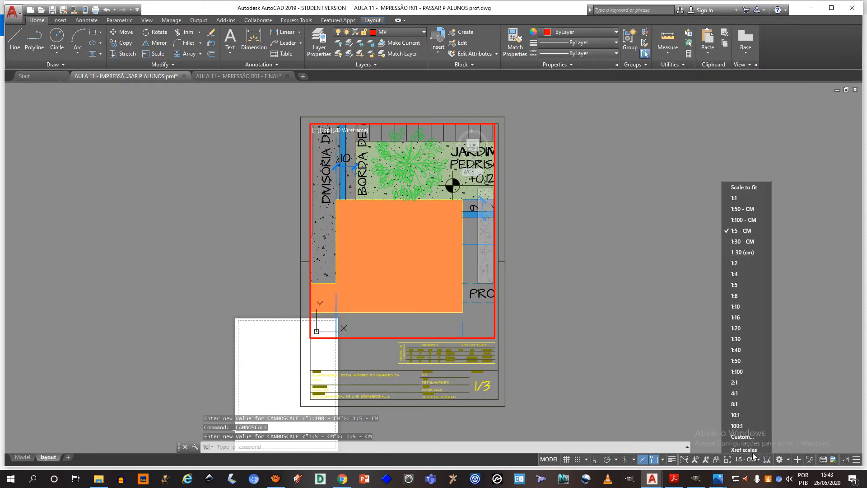
{"action": "left_click", "coordinate": [745, 238]}
{"action": "middle_click_drag", "start_coordinate": [418, 218], "coordinate": [416, 261]}
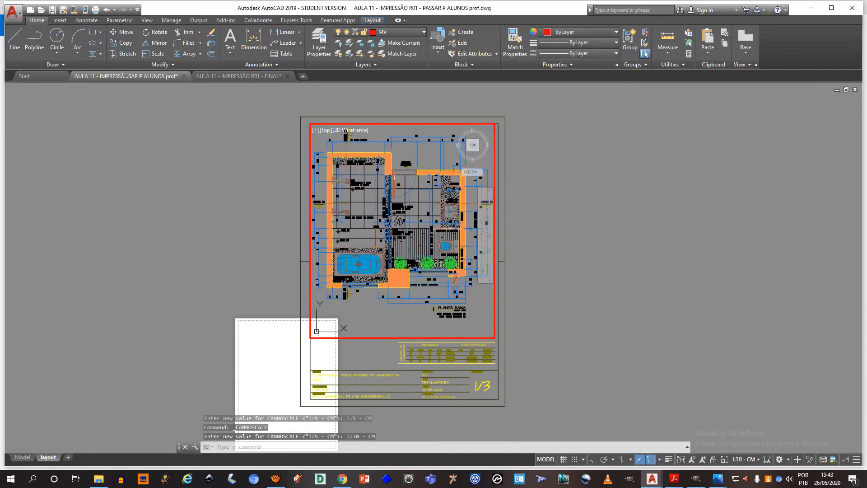
{"action": "double_click", "coordinate": [640, 249]}
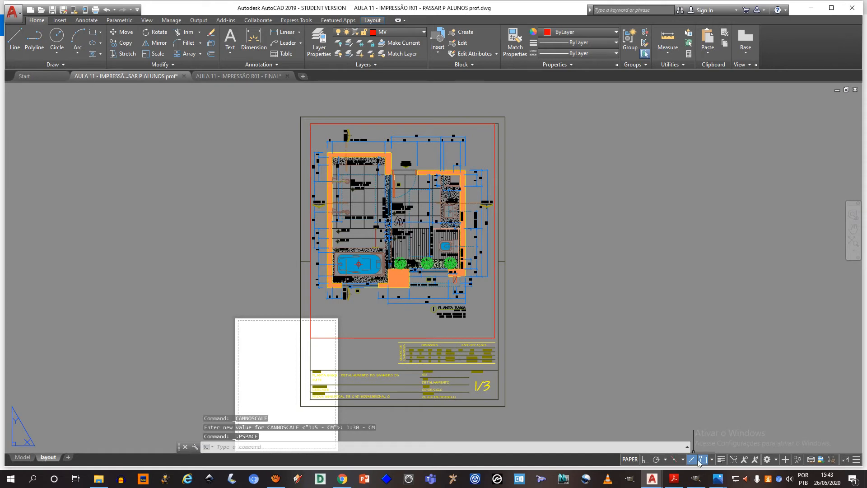
Step: With the viewport active, delete the unneeded default scales from 100:1 up to 1:2 from the drawing scale list
{"action": "double_click", "coordinate": [485, 313]}
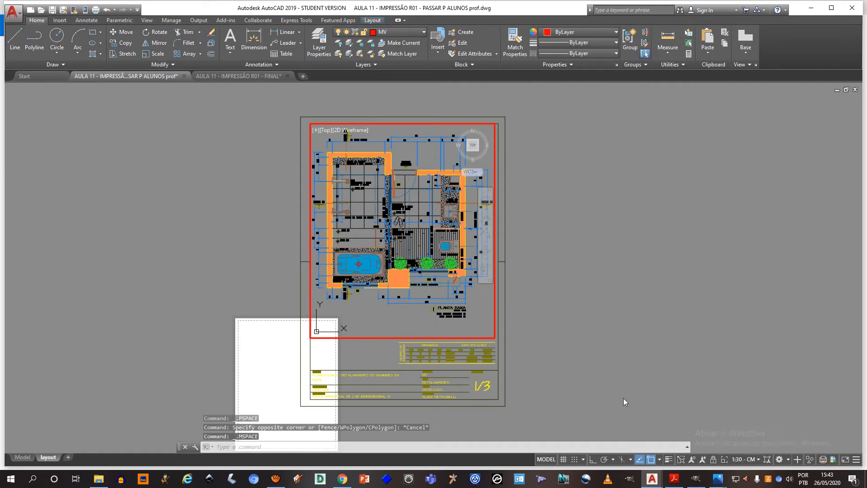
{"action": "left_click", "coordinate": [759, 460]}
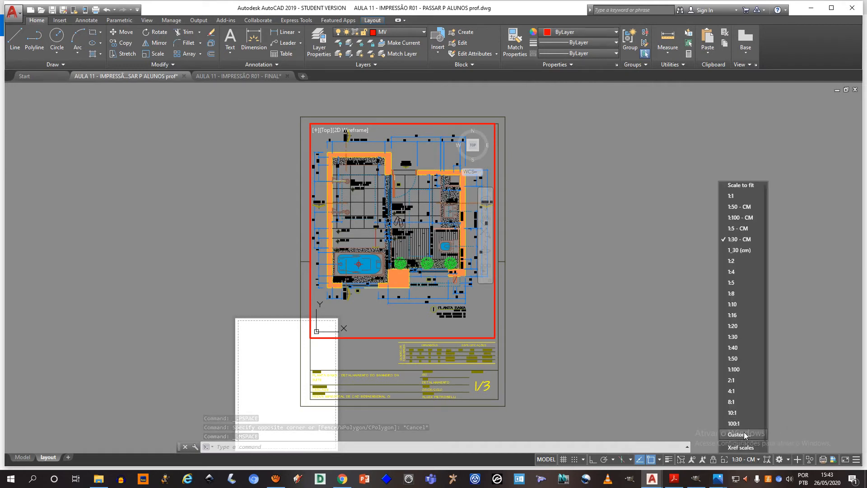
{"action": "left_click", "coordinate": [741, 441]}
{"action": "left_click_drag", "start_coordinate": [454, 215], "coordinate": [458, 240]}
{"action": "left_click", "coordinate": [400, 268]}
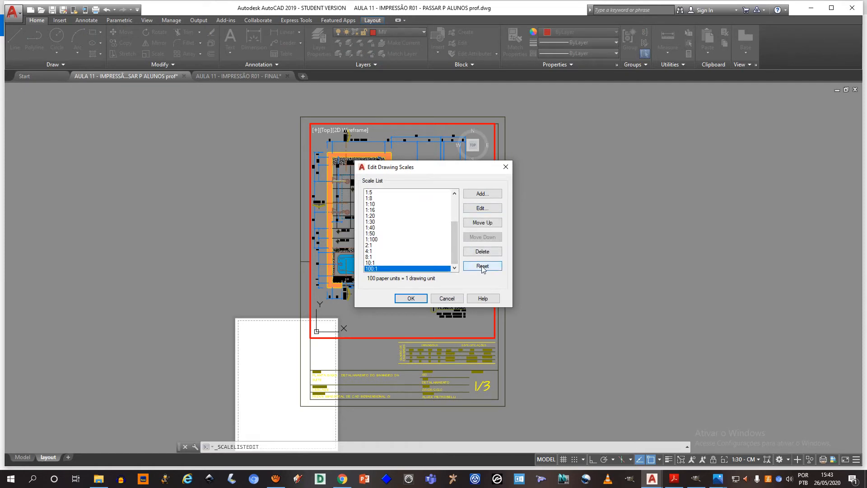
{"action": "left_click", "coordinate": [483, 251]}
{"action": "left_click", "coordinate": [482, 251]}
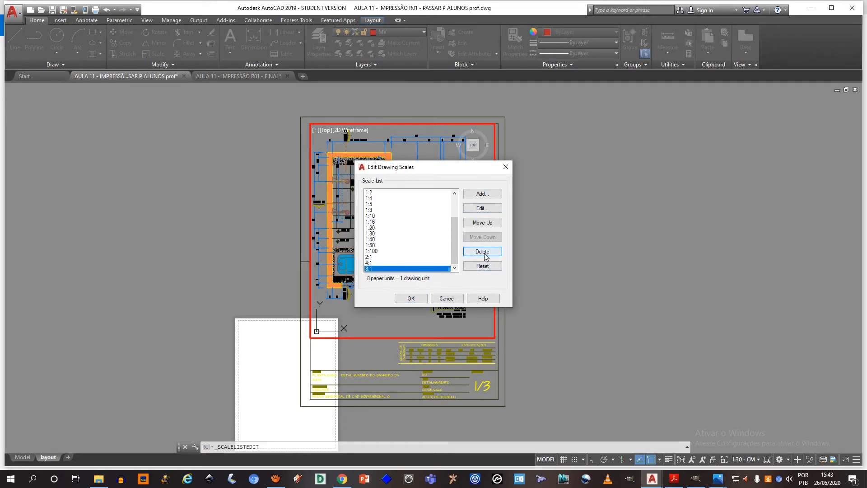
{"action": "left_click", "coordinate": [482, 252]}
{"action": "left_click", "coordinate": [482, 251]}
{"action": "left_click", "coordinate": [482, 251]}
{"action": "left_click", "coordinate": [482, 251]}
{"action": "left_click", "coordinate": [482, 251]}
{"action": "left_click", "coordinate": [482, 252]}
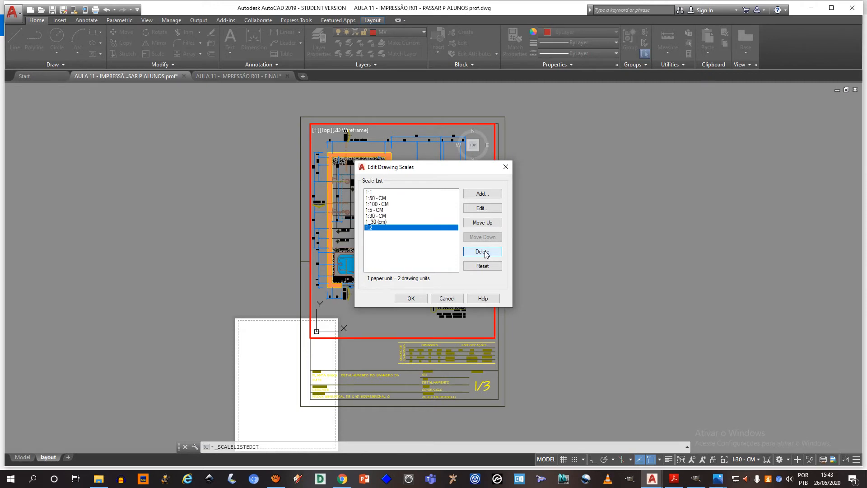
{"action": "left_click", "coordinate": [483, 252]}
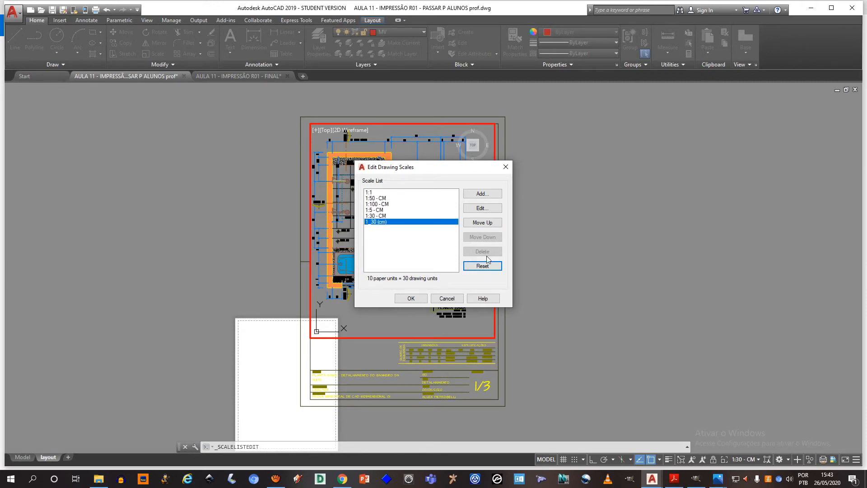
Step: Check the paper-to-drawing unit ratio of each remaining scale, and save the shortened scale list
{"action": "left_click", "coordinate": [371, 193]}
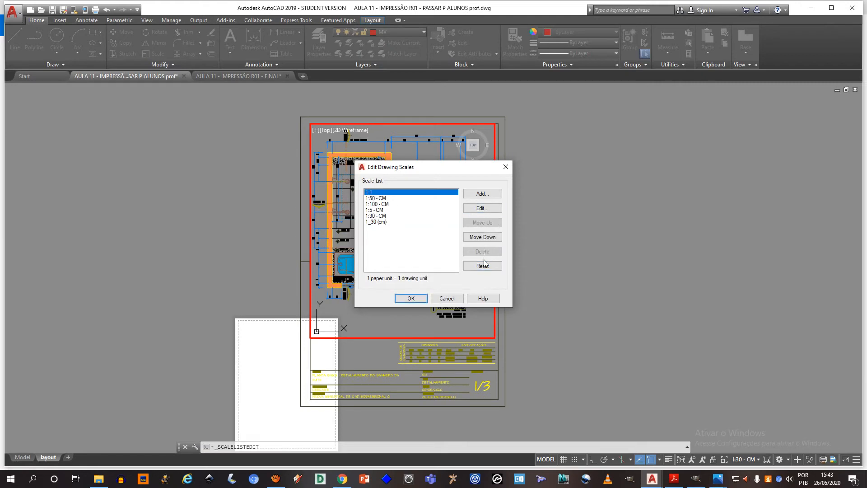
{"action": "left_click_drag", "start_coordinate": [407, 170], "coordinate": [412, 180]}
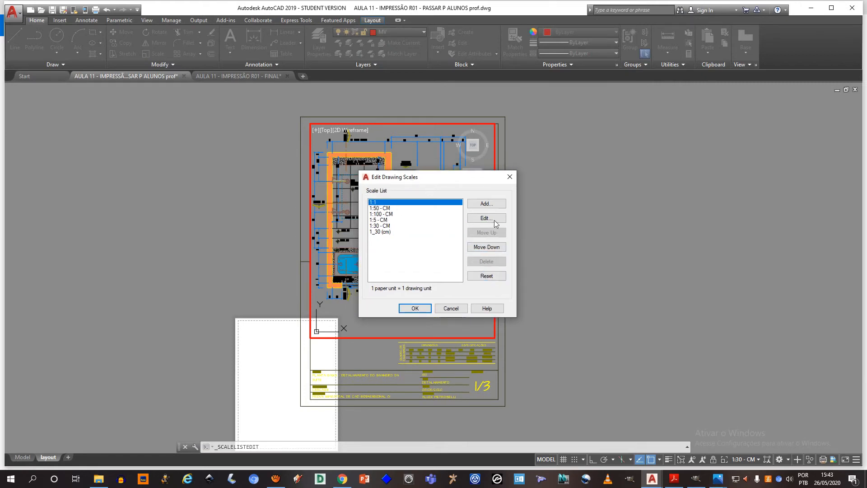
{"action": "left_click", "coordinate": [389, 209]}
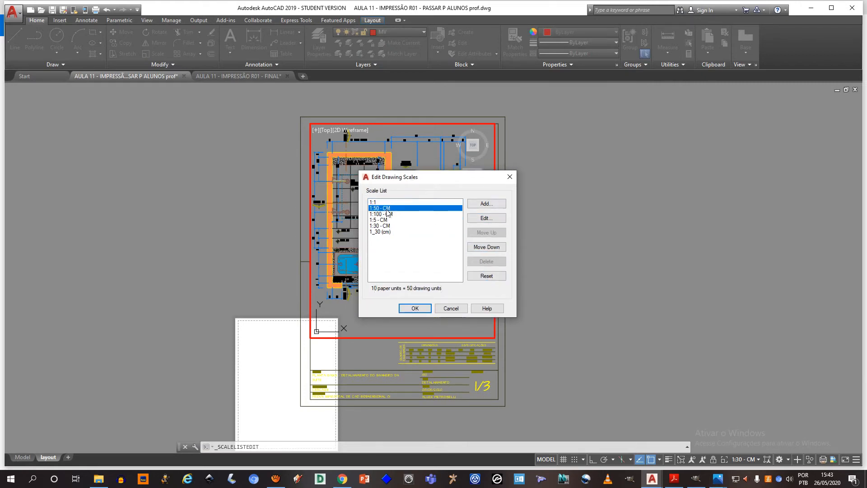
{"action": "left_click", "coordinate": [386, 215]}
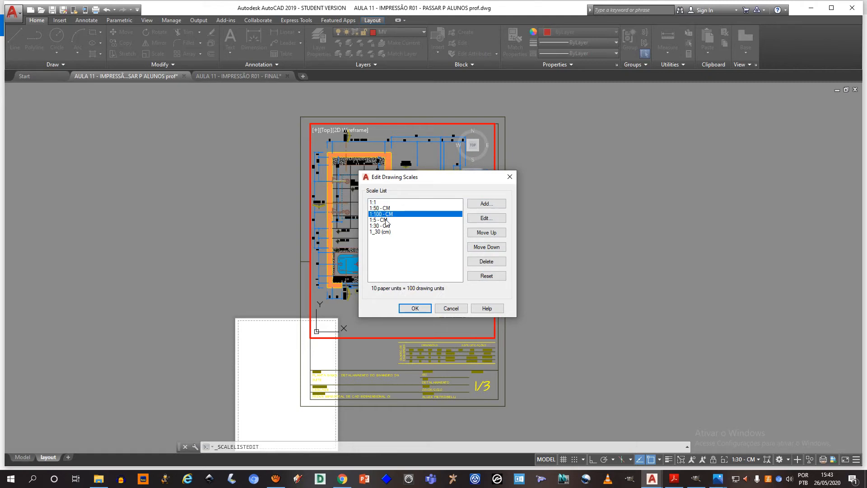
{"action": "left_click", "coordinate": [386, 220]}
{"action": "left_click", "coordinate": [388, 226]}
{"action": "left_click", "coordinate": [386, 232]}
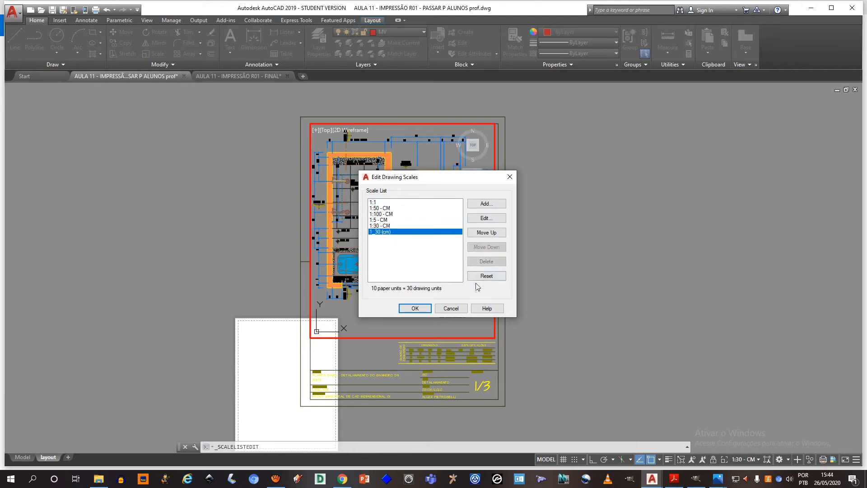
{"action": "left_click", "coordinate": [378, 203]}
{"action": "left_click", "coordinate": [380, 232]}
{"action": "left_click", "coordinate": [382, 203]}
{"action": "left_click", "coordinate": [387, 209]}
{"action": "left_click_drag", "start_coordinate": [388, 215], "coordinate": [388, 221]}
{"action": "left_click", "coordinate": [388, 220]}
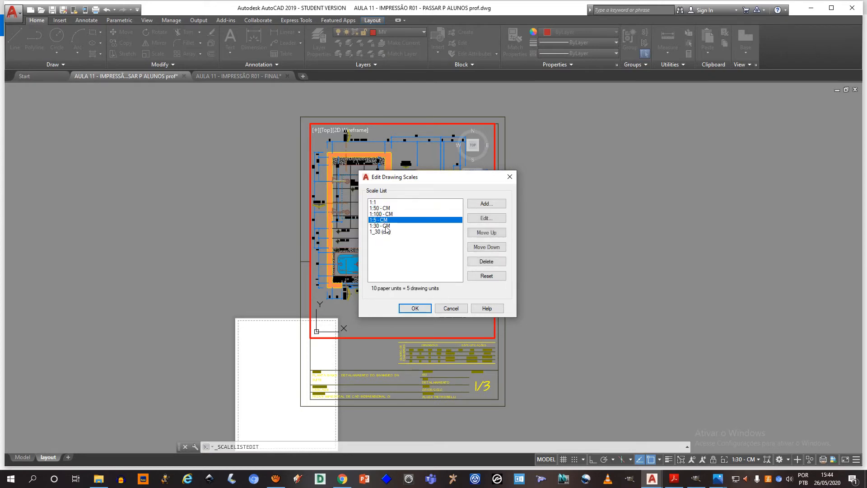
{"action": "left_click", "coordinate": [388, 226]}
{"action": "left_click", "coordinate": [420, 309]}
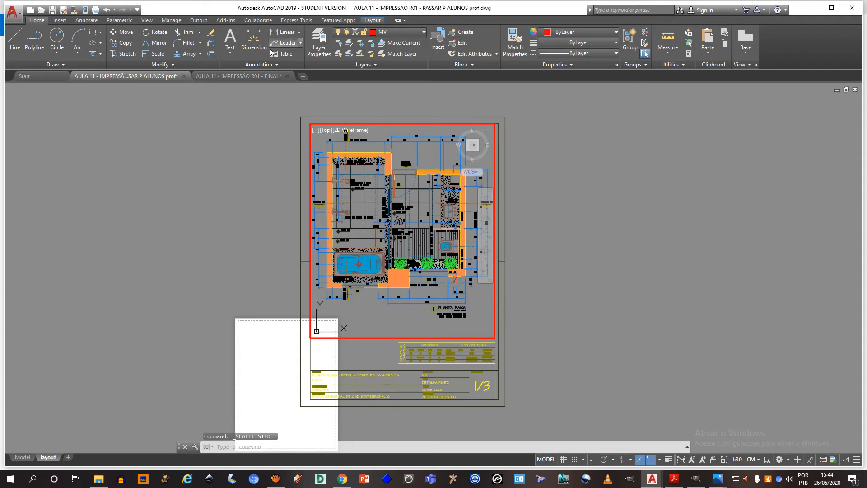
{"action": "left_click", "coordinate": [86, 21]}
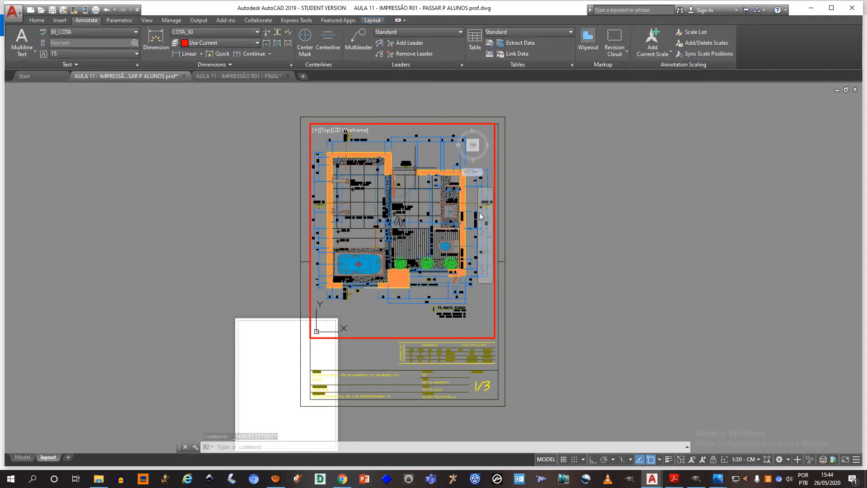
{"action": "left_click", "coordinate": [708, 46]}
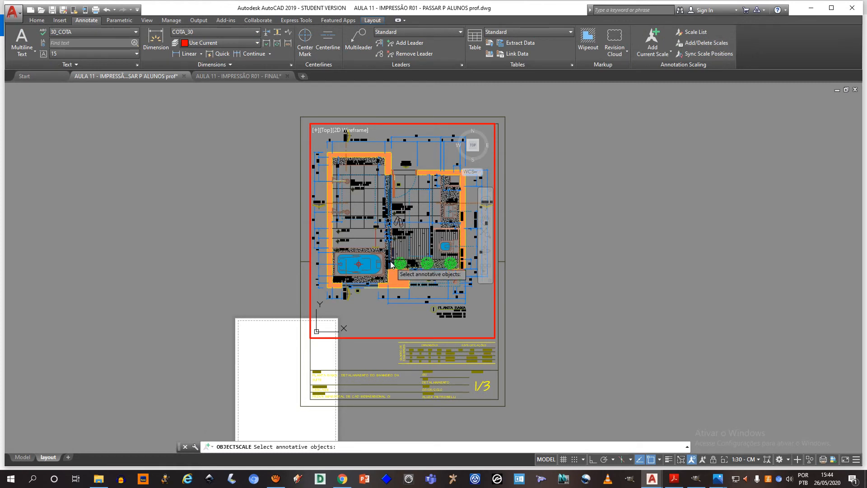
{"action": "key", "text": "Escape"}
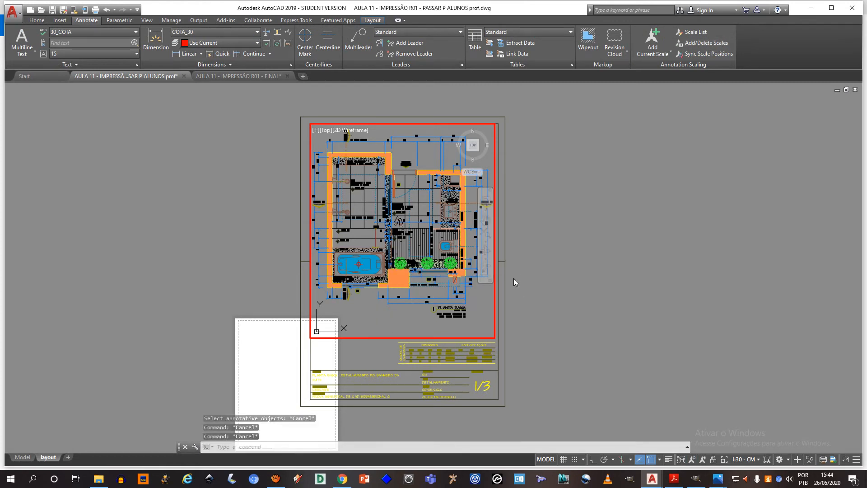
Step: Deactivate the viewport and return to paper space
{"action": "double_click", "coordinate": [533, 270]}
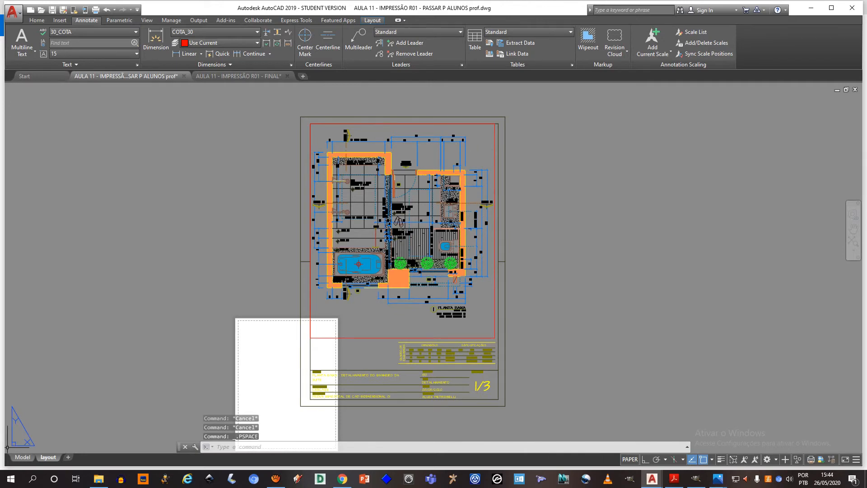
{"action": "left_click", "coordinate": [23, 457]}
{"action": "scroll", "coordinate": [429, 217], "scroll_direction": "down", "scroll_amount": 3}
{"action": "left_click", "coordinate": [311, 135]}
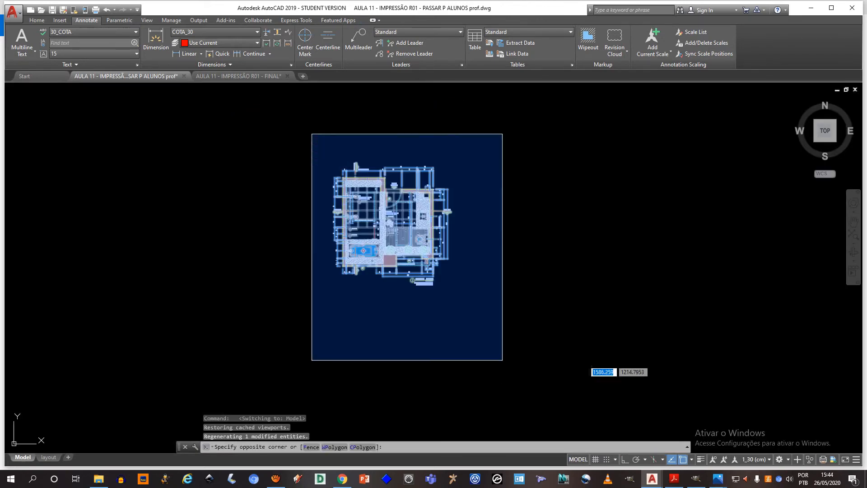
{"action": "left_click", "coordinate": [503, 360]}
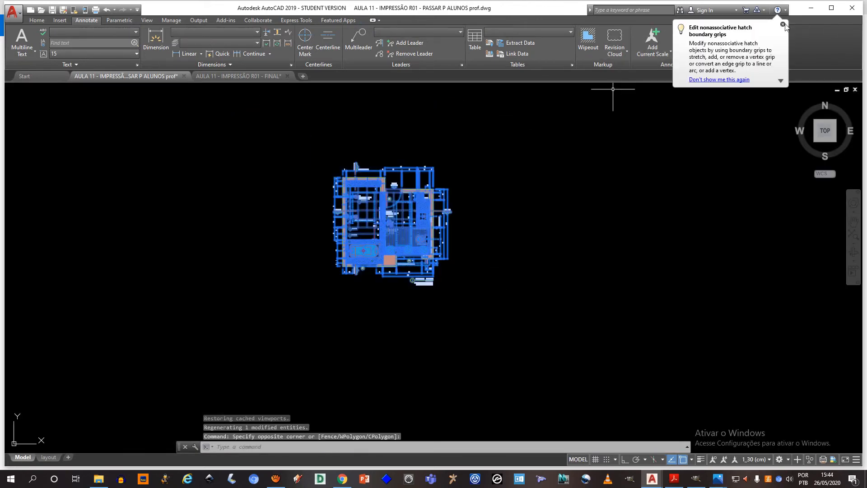
{"action": "left_click", "coordinate": [783, 25]}
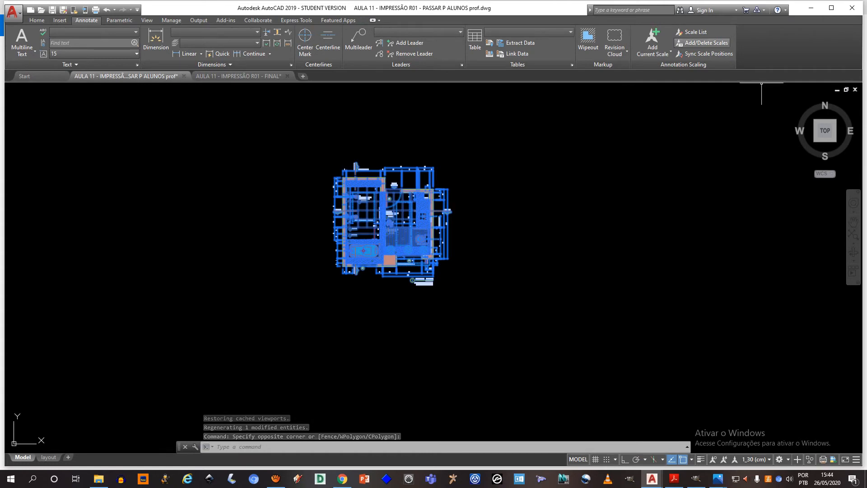
{"action": "left_click", "coordinate": [704, 43]}
{"action": "left_click", "coordinate": [468, 255]}
{"action": "key", "text": "Escape"}
{"action": "key", "text": "Escape"}
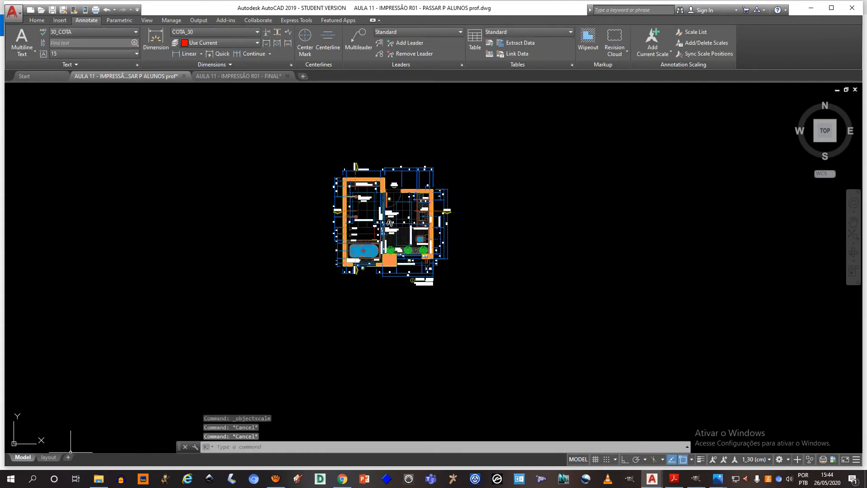
Step: Switch to the layout and back, finishing in model space with the whole floor plan framed
{"action": "left_click", "coordinate": [49, 457]}
{"action": "left_click", "coordinate": [25, 459]}
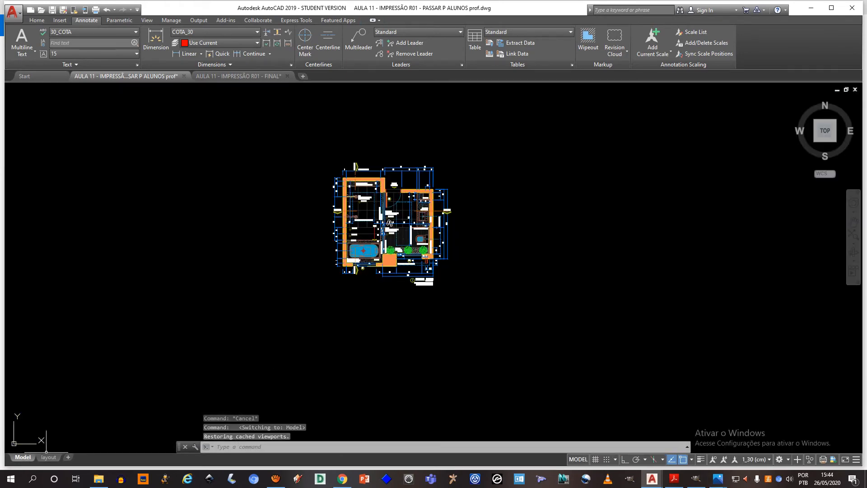
{"action": "scroll", "coordinate": [392, 201], "scroll_direction": "up", "scroll_amount": 4}
{"action": "key", "text": "Escape"}
{"action": "key", "text": "Escape"}
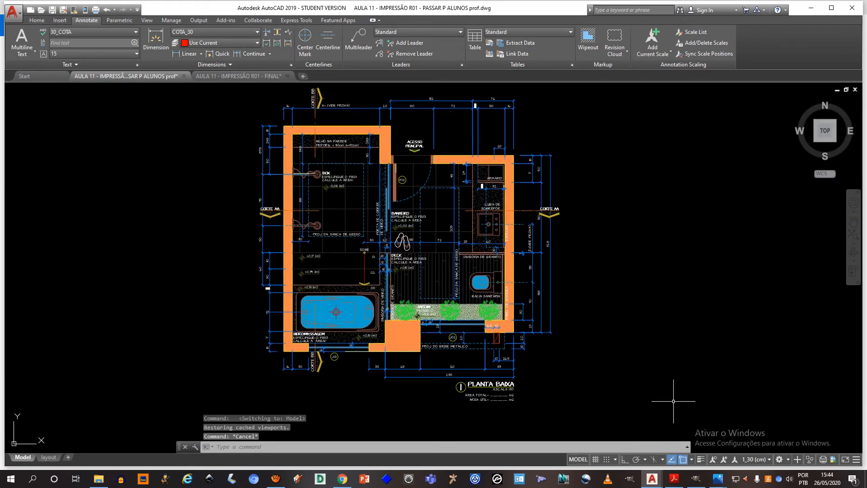
{"action": "middle_click_drag", "start_coordinate": [437, 219], "coordinate": [438, 228]}
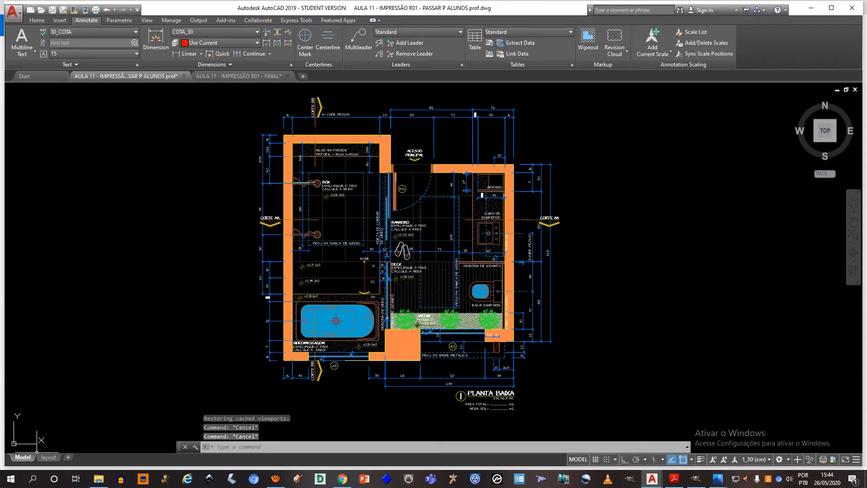
{"action": "left_click", "coordinate": [47, 458]}
{"action": "left_click", "coordinate": [23, 457]}
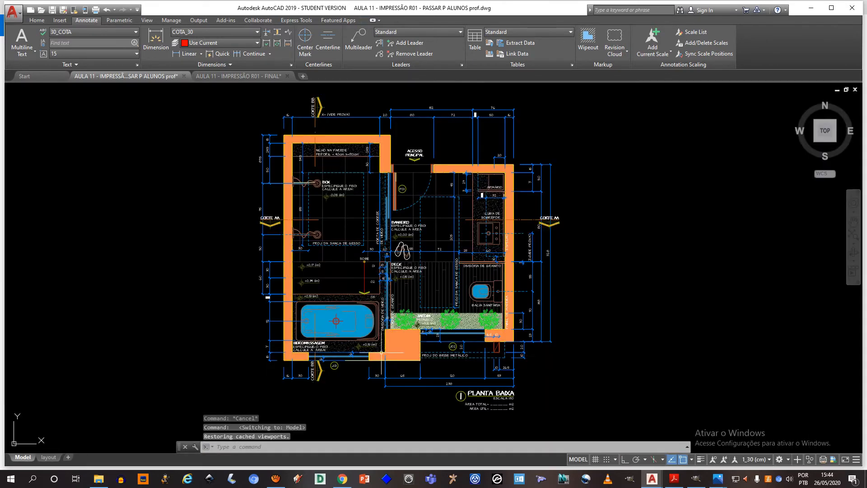
Step: Set the model space annotation scale to 1:5 - CM, regenerate the drawing and inspect the dashed projection lines near the door
{"action": "left_click", "coordinate": [756, 459]}
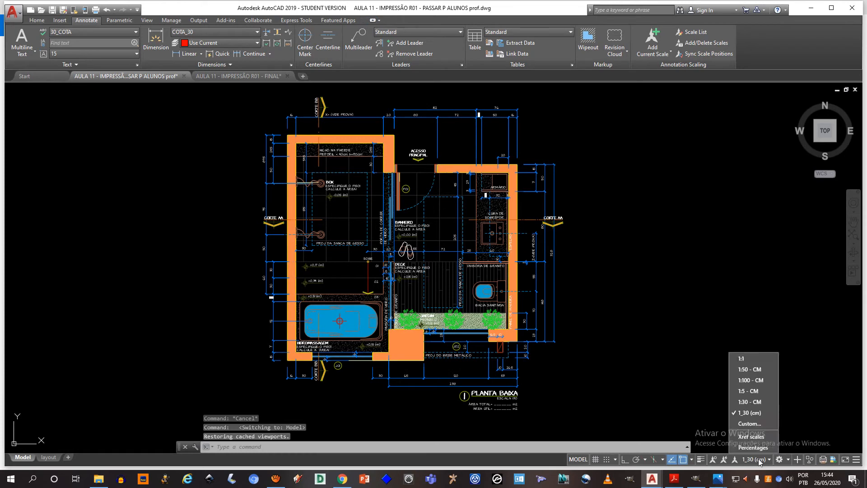
{"action": "left_click", "coordinate": [752, 390]}
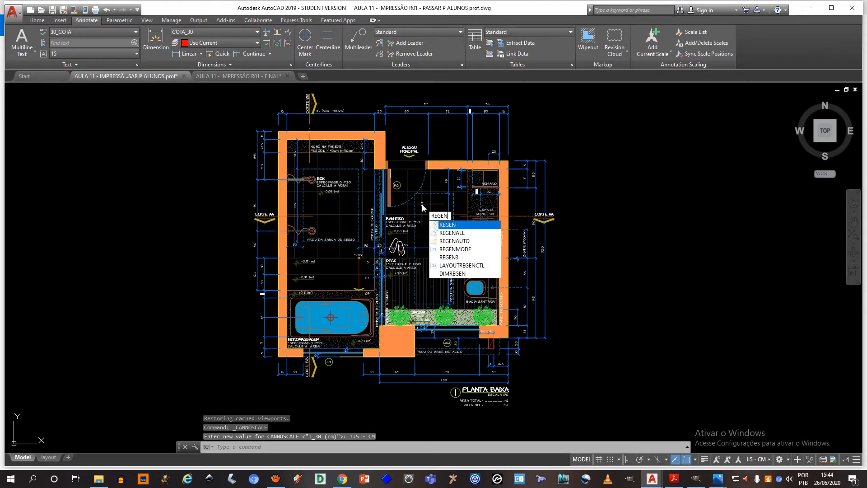
{"action": "key", "text": "Return"}
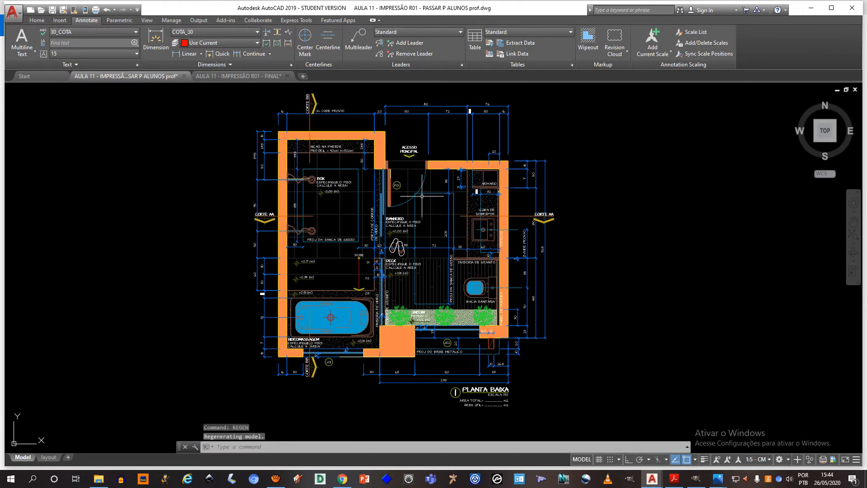
{"action": "scroll", "coordinate": [420, 187], "scroll_direction": "up", "scroll_amount": 6}
{"action": "scroll", "coordinate": [419, 187], "scroll_direction": "up", "scroll_amount": 4}
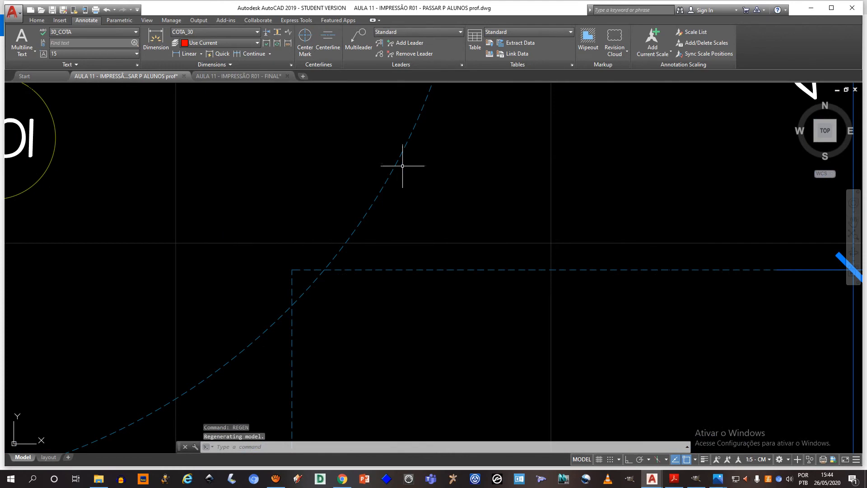
{"action": "scroll", "coordinate": [409, 131], "scroll_direction": "down", "scroll_amount": 12}
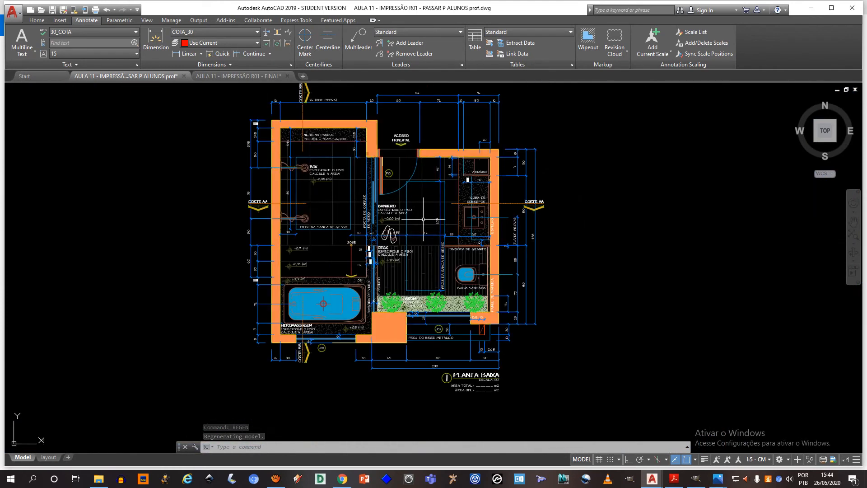
Step: Set the annotation scale to 1:30 - CM, regenerate the drawing and inspect the dashed lines around the bathroom door
{"action": "left_click", "coordinate": [764, 461]}
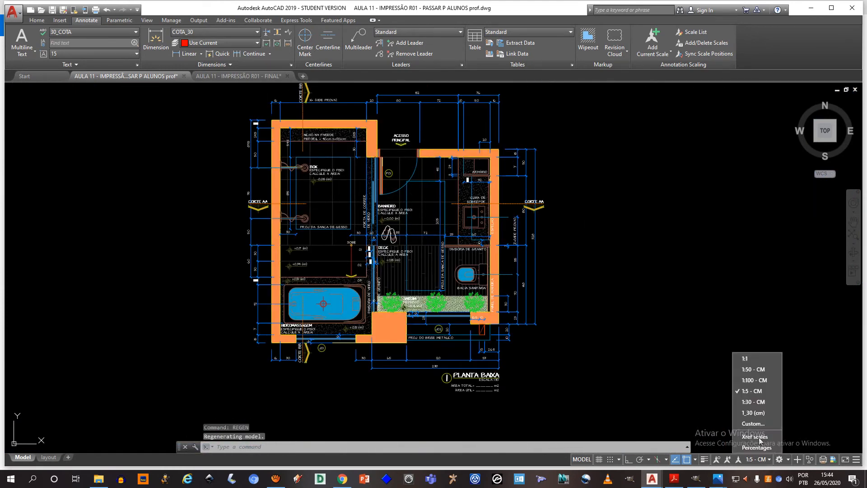
{"action": "left_click", "coordinate": [758, 403]}
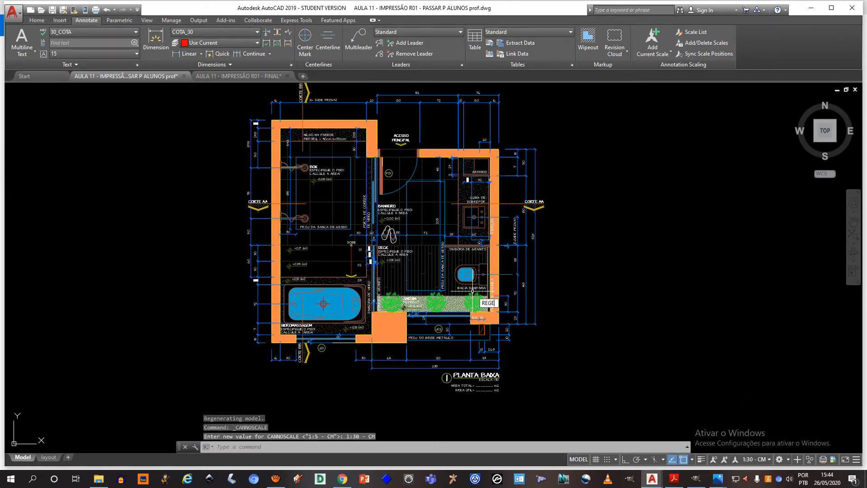
{"action": "key", "text": "Return"}
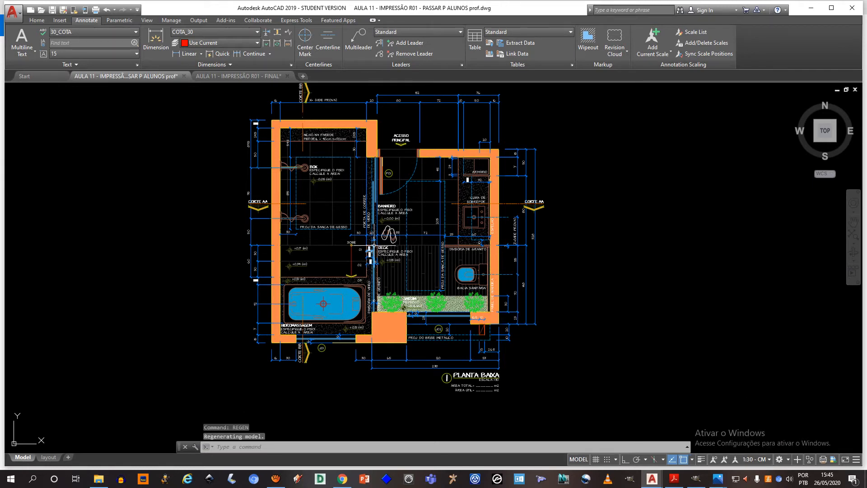
{"action": "scroll", "coordinate": [393, 185], "scroll_direction": "up", "scroll_amount": 2}
{"action": "scroll", "coordinate": [425, 169], "scroll_direction": "up", "scroll_amount": 2}
{"action": "scroll", "coordinate": [366, 168], "scroll_direction": "up", "scroll_amount": 2}
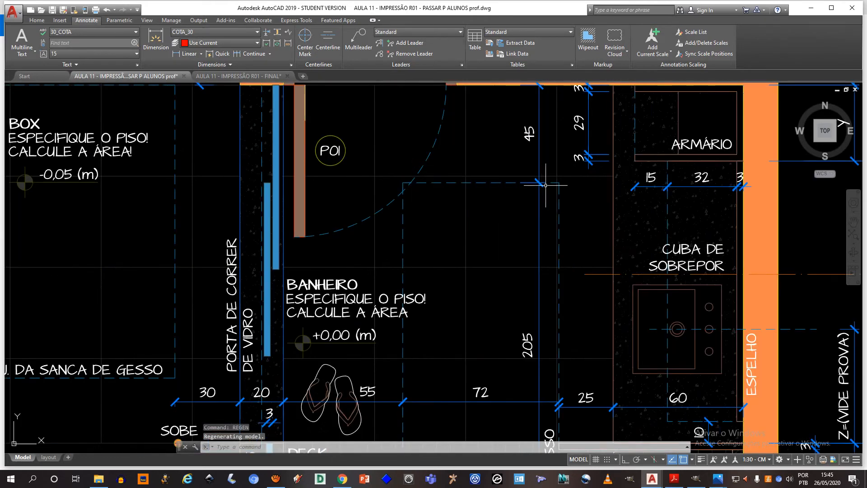
{"action": "scroll", "coordinate": [491, 207], "scroll_direction": "down", "scroll_amount": 1}
{"action": "scroll", "coordinate": [476, 233], "scroll_direction": "down", "scroll_amount": 2}
{"action": "scroll", "coordinate": [451, 217], "scroll_direction": "down", "scroll_amount": 1}
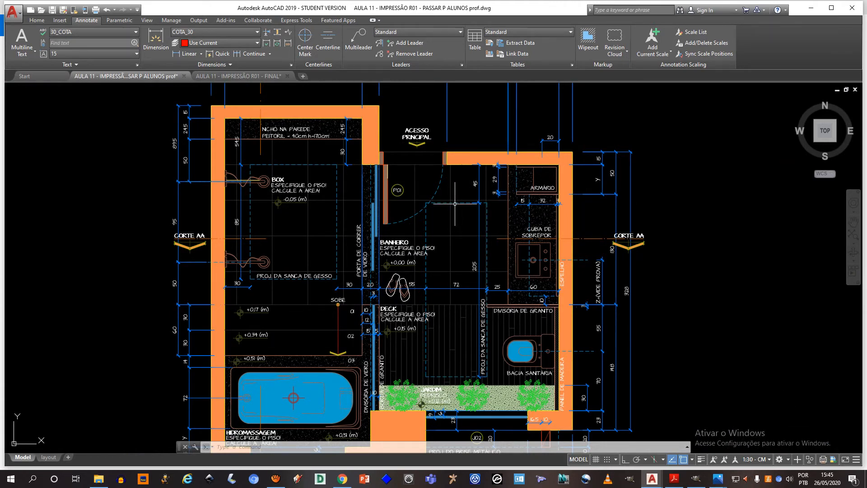
Step: Show the properties of the door swing arc, change the annotation scale to 1:100 - CM and regenerate the drawing
{"action": "key", "text": "ctrl+1"}
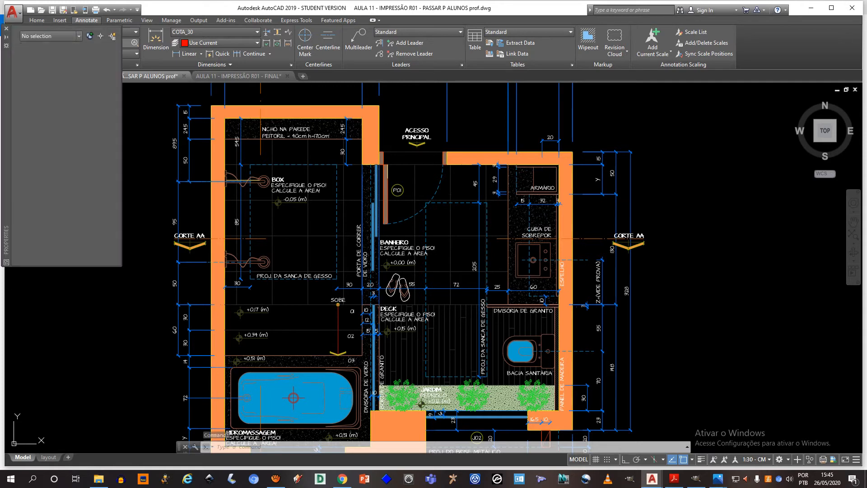
{"action": "left_click", "coordinate": [440, 181]}
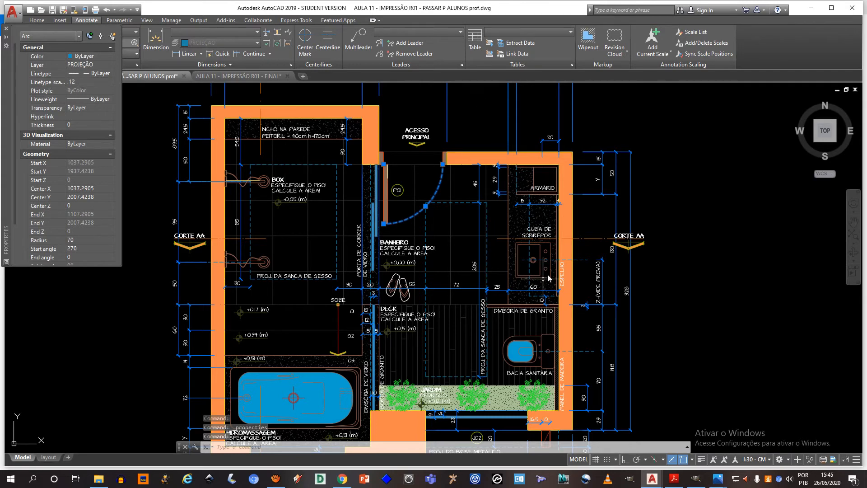
{"action": "left_click", "coordinate": [759, 460]}
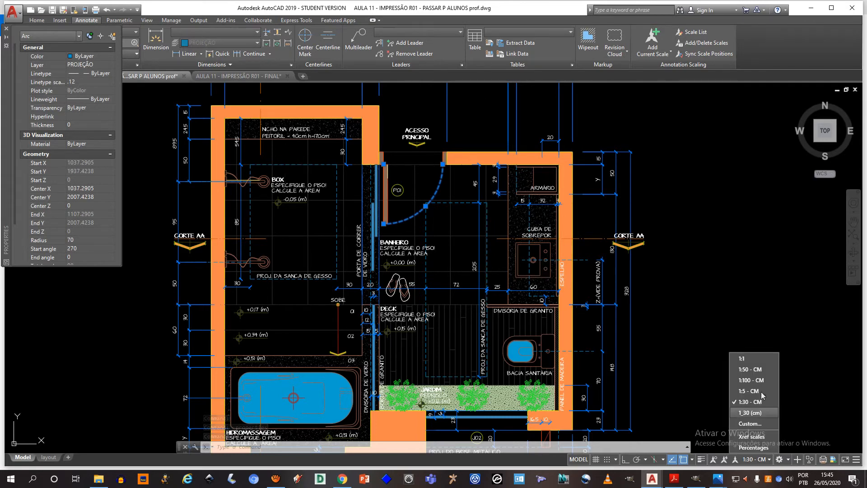
{"action": "left_click", "coordinate": [750, 380]}
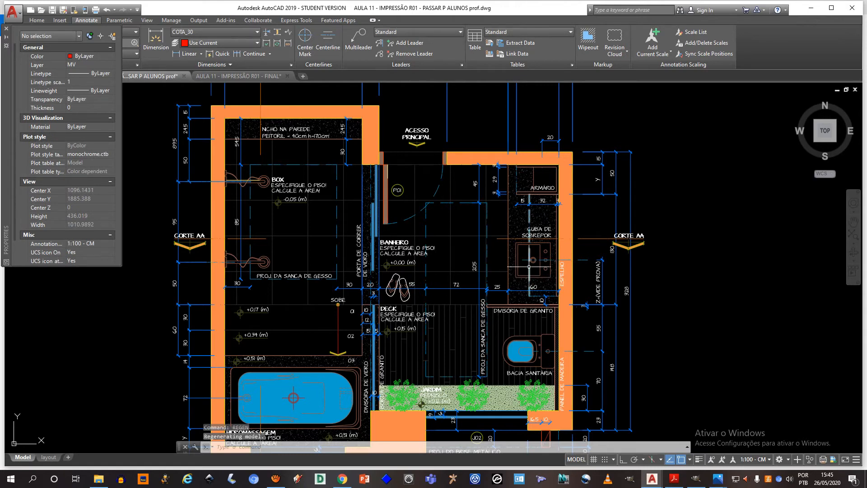
Step: Check the linetype scale of the dashed ceiling projection rectangle in the bathroom at the 1:100 - CM annotation scale
{"action": "left_click", "coordinate": [450, 202]}
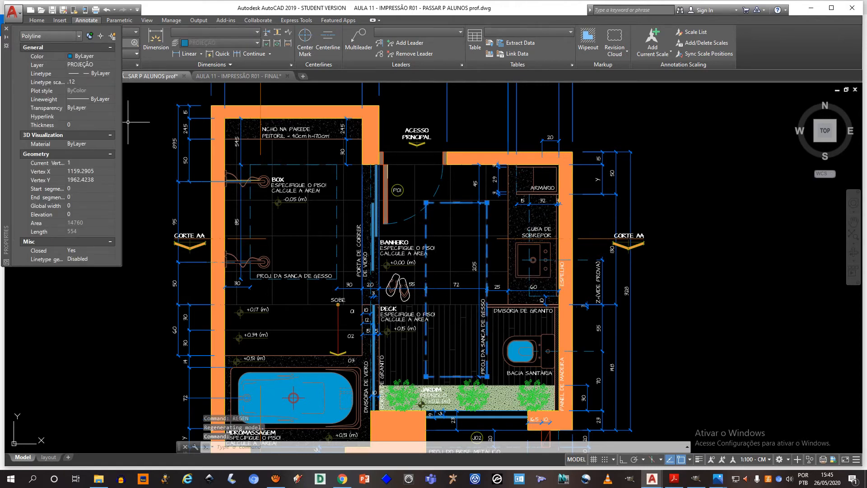
{"action": "left_click", "coordinate": [78, 83]}
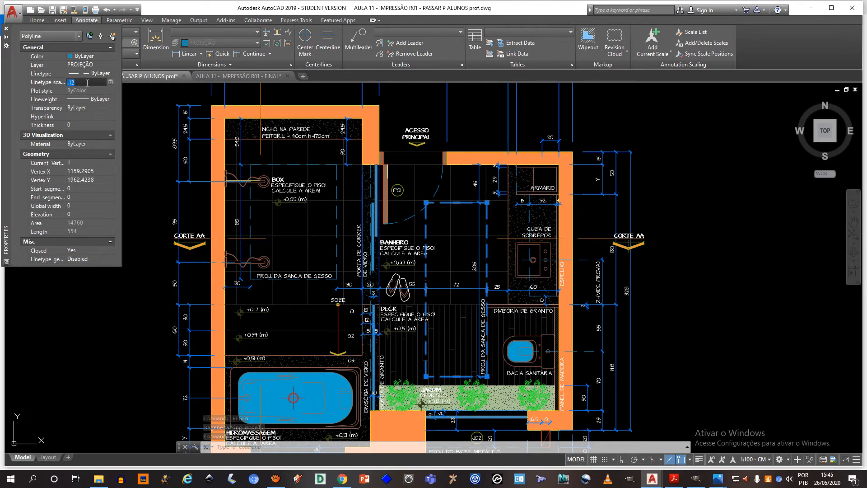
{"action": "left_click", "coordinate": [443, 135]}
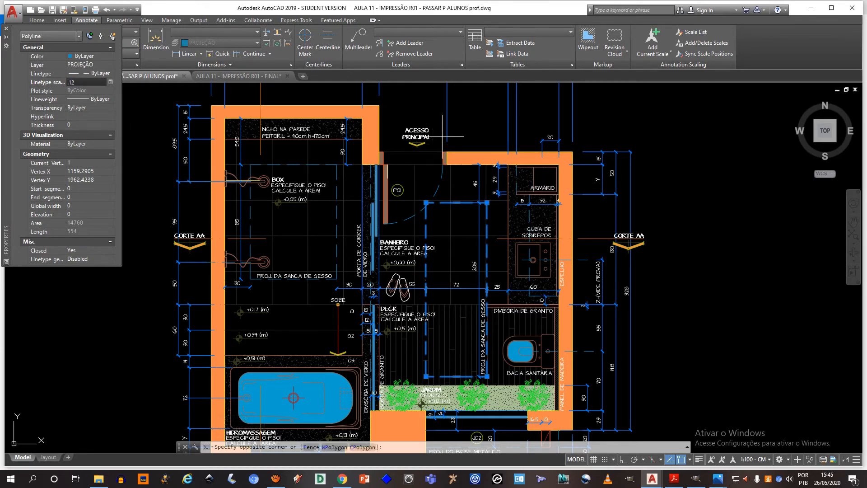
{"action": "left_click", "coordinate": [495, 118]}
{"action": "scroll", "coordinate": [462, 198], "scroll_direction": "up", "scroll_amount": 4}
{"action": "key", "text": "Escape"}
{"action": "key", "text": "Escape"}
{"action": "left_click", "coordinate": [425, 209]}
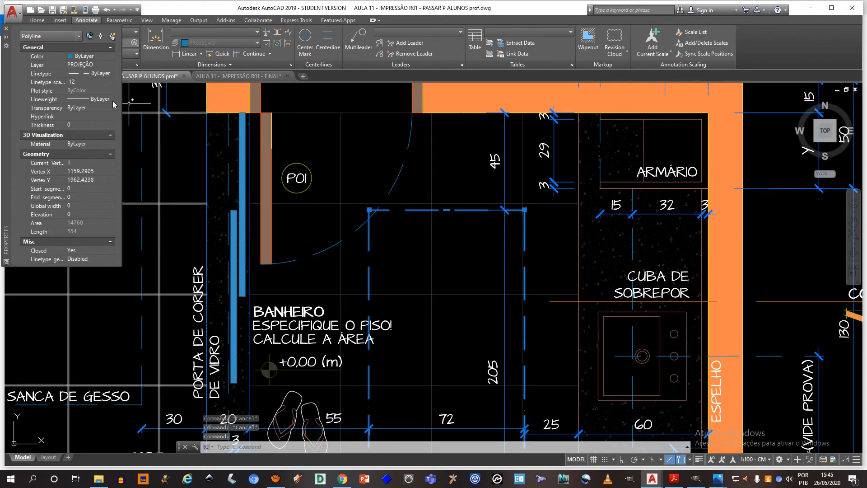
{"action": "key", "text": "Return"}
{"action": "key", "text": "Escape"}
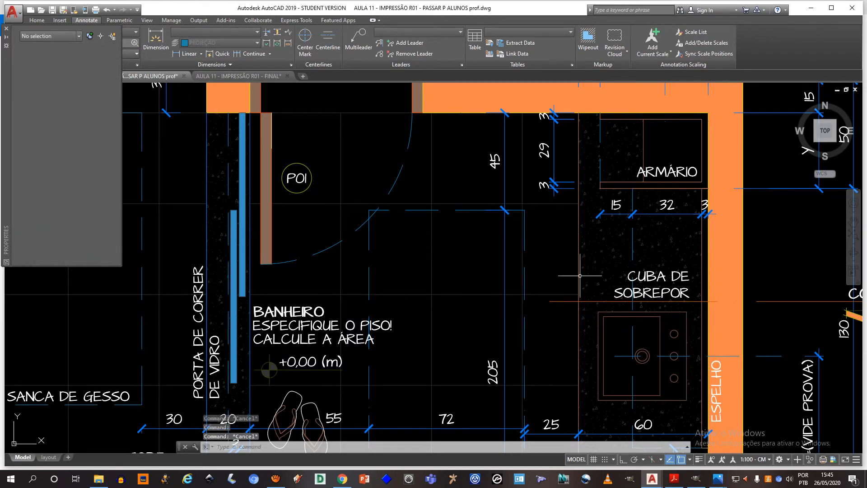
Step: Set the annotation scale back to 1:30 - CM and regenerate the drawing
{"action": "left_click", "coordinate": [754, 459]}
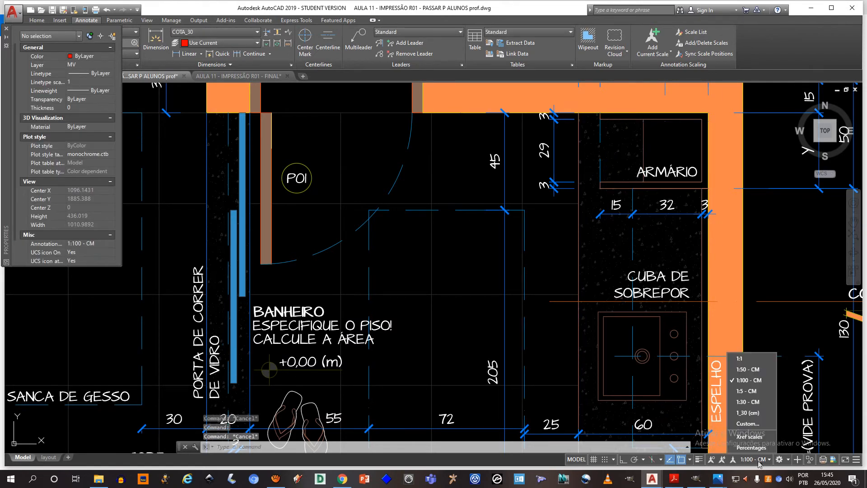
{"action": "left_click", "coordinate": [747, 401]}
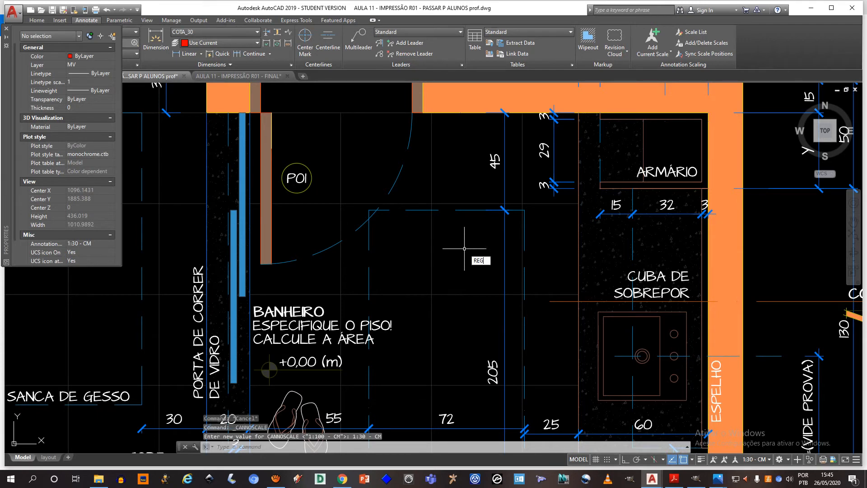
{"action": "key", "text": "Return"}
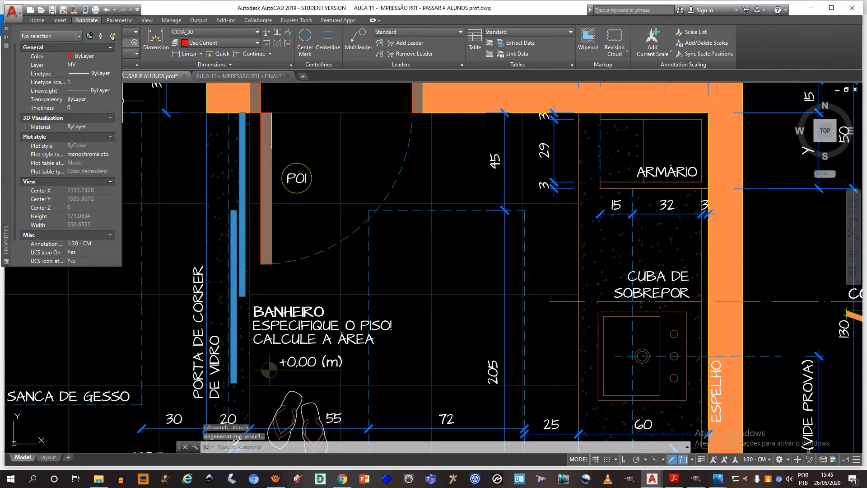
Step: Check the linetype scale of the dashed ceiling projection rectangle in the bathroom at the 1:30 - CM annotation scale
{"action": "left_click", "coordinate": [394, 210]}
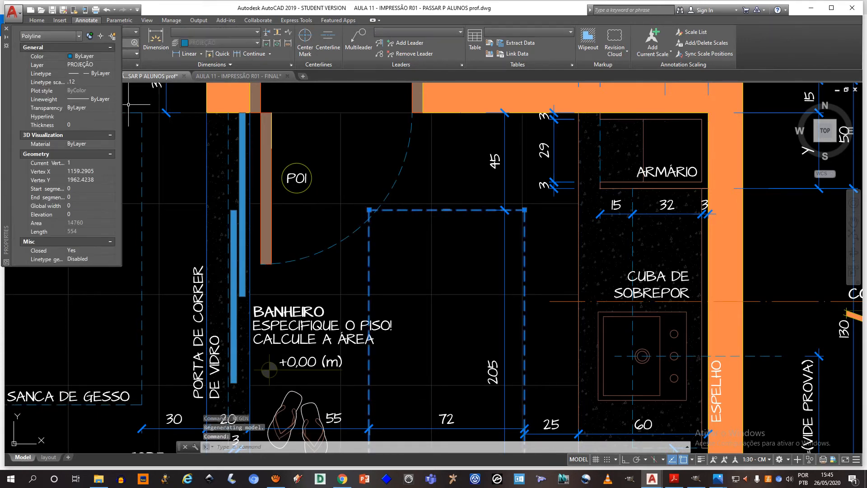
{"action": "left_click", "coordinate": [84, 82]}
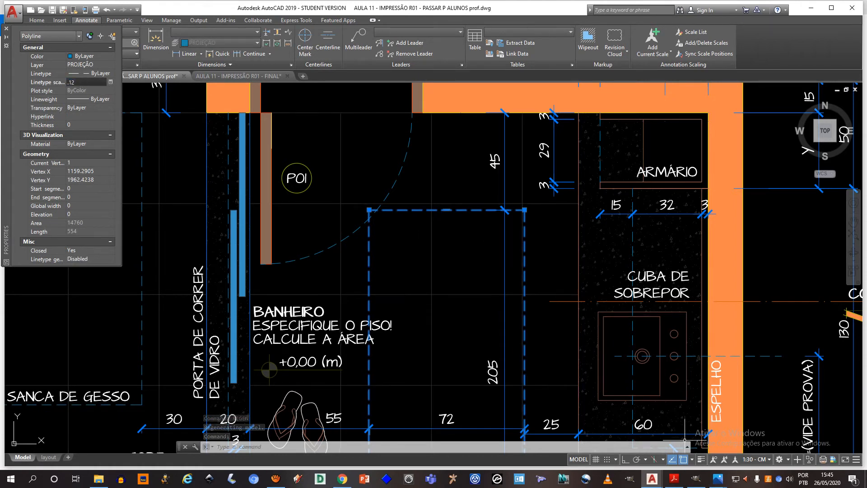
{"action": "left_click_drag", "start_coordinate": [82, 82], "coordinate": [43, 76]}
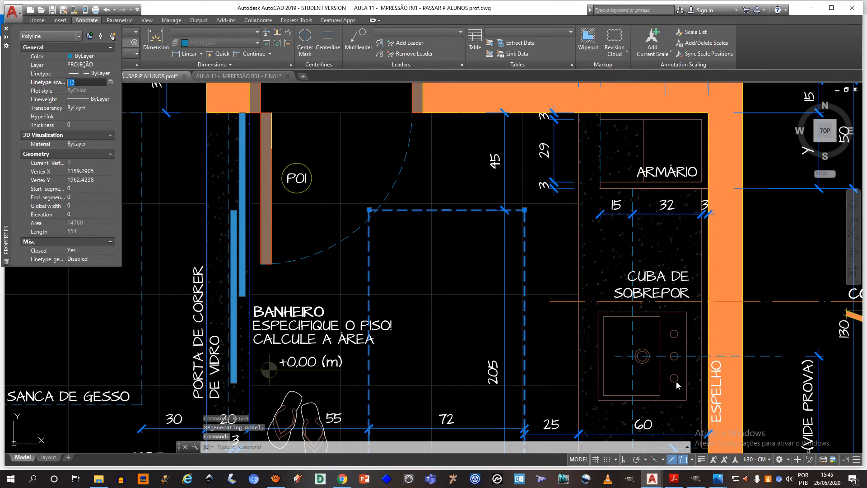
{"action": "key", "text": "Escape"}
{"action": "scroll", "coordinate": [422, 211], "scroll_direction": "down", "scroll_amount": 3}
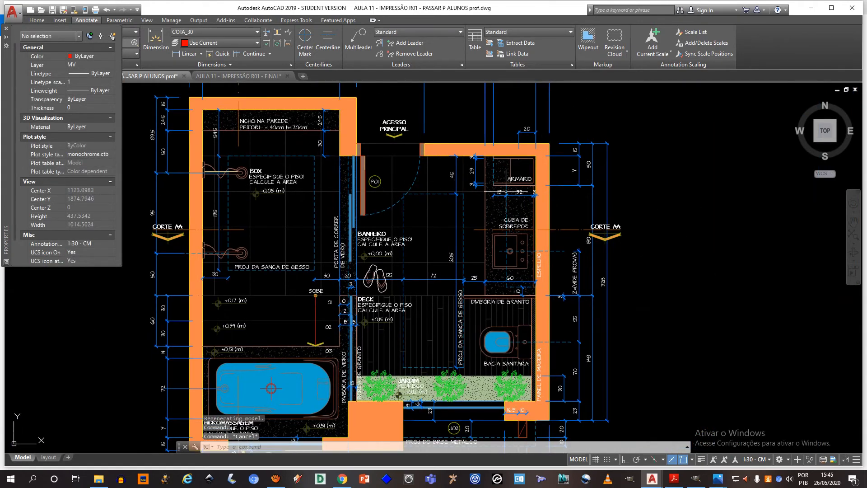
Step: Examine the dashed ceiling projection, the door swing arc and the CORTE BB section line across the floor plan
{"action": "left_click", "coordinate": [462, 203]}
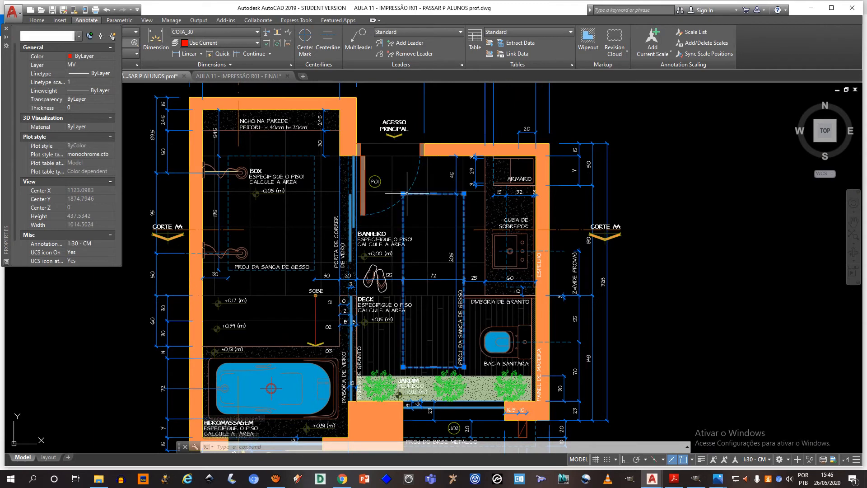
{"action": "left_click", "coordinate": [418, 173]}
{"action": "middle_click_drag", "start_coordinate": [409, 162], "coordinate": [476, 303]}
{"action": "key", "text": "Escape"}
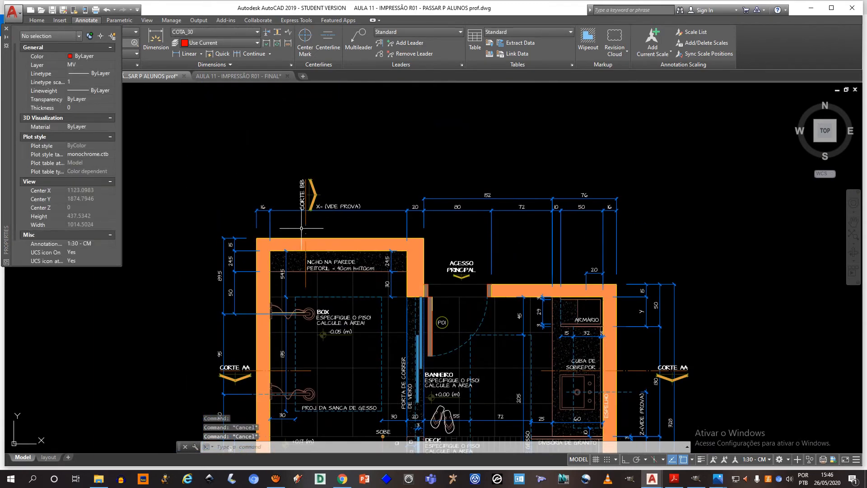
{"action": "left_click", "coordinate": [306, 223]}
{"action": "key", "text": "Escape"}
{"action": "scroll", "coordinate": [309, 224], "scroll_direction": "down", "scroll_amount": 4}
{"action": "scroll", "coordinate": [398, 268], "scroll_direction": "up", "scroll_amount": 3}
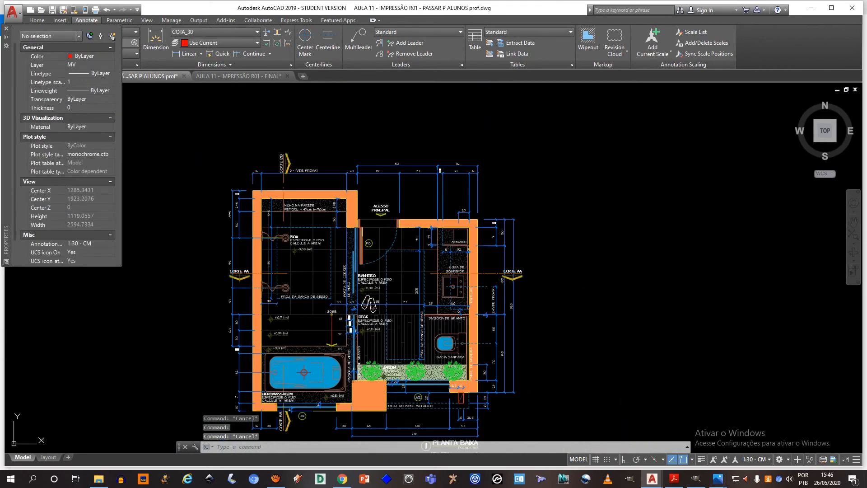
{"action": "middle_click_drag", "start_coordinate": [360, 246], "coordinate": [365, 204]}
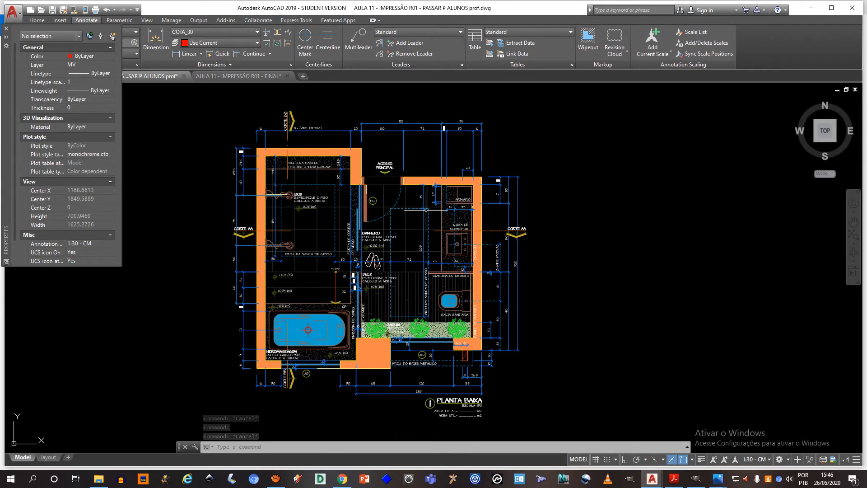
{"action": "middle_click_drag", "start_coordinate": [407, 203], "coordinate": [398, 222]}
{"action": "scroll", "coordinate": [395, 218], "scroll_direction": "up", "scroll_amount": 2}
{"action": "scroll", "coordinate": [398, 222], "scroll_direction": "down", "scroll_amount": 2}
Step: Close the Properties palette and return to the floor plan in model space
{"action": "left_click", "coordinate": [7, 30]}
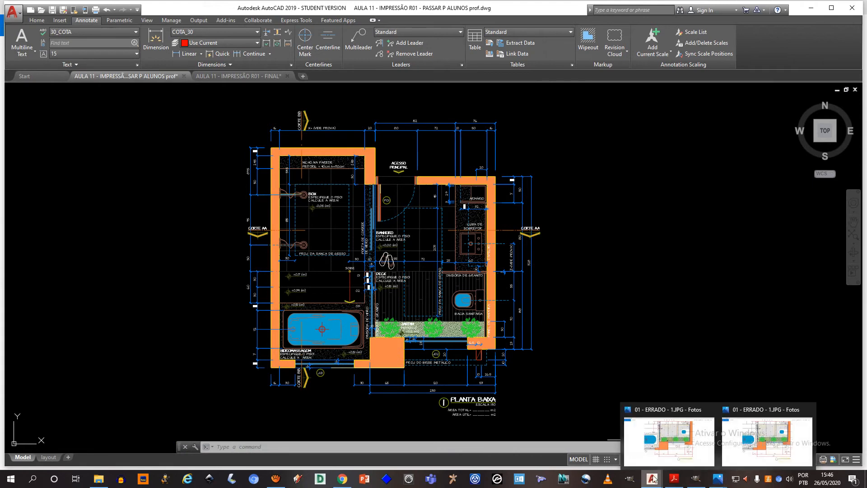
{"action": "mouse_move", "coordinate": [652, 479]}
{"action": "left_click", "coordinate": [577, 291]}
{"action": "left_click", "coordinate": [558, 284]}
{"action": "middle_click_drag", "start_coordinate": [409, 370], "coordinate": [399, 346]}
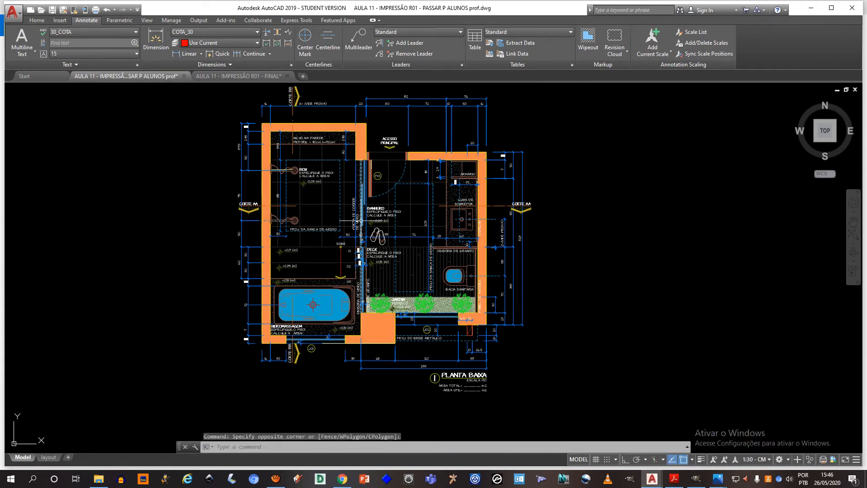
{"action": "middle_click_drag", "start_coordinate": [361, 182], "coordinate": [359, 203]}
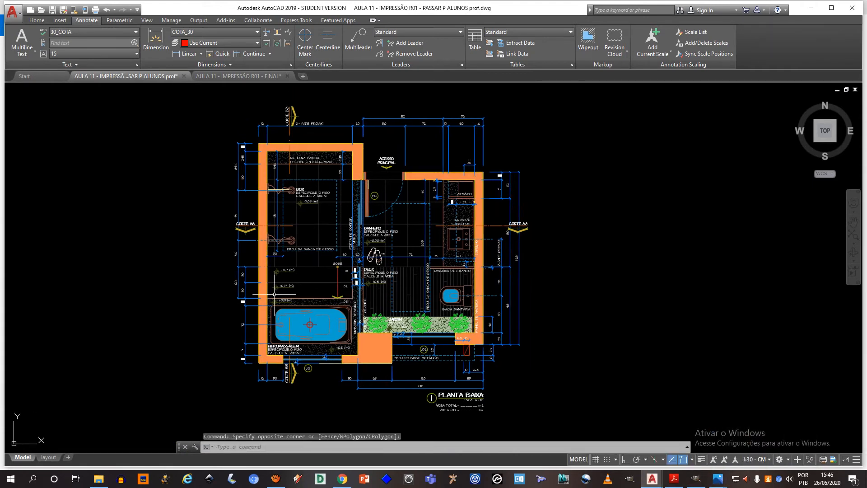
Step: Switch to the paper space layout and rename it PRANCHA A4
{"action": "left_click", "coordinate": [47, 458]}
{"action": "right_click", "coordinate": [48, 458]}
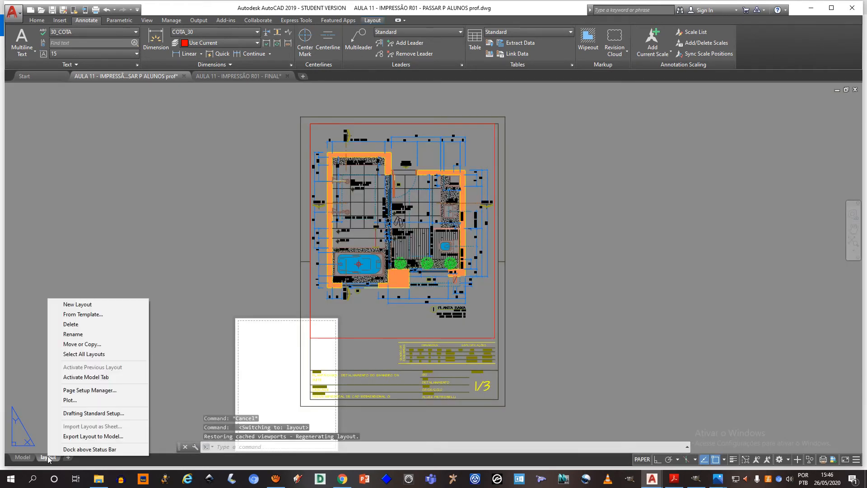
{"action": "left_click", "coordinate": [95, 337]}
{"action": "type", "text": "PRANCHA A"}
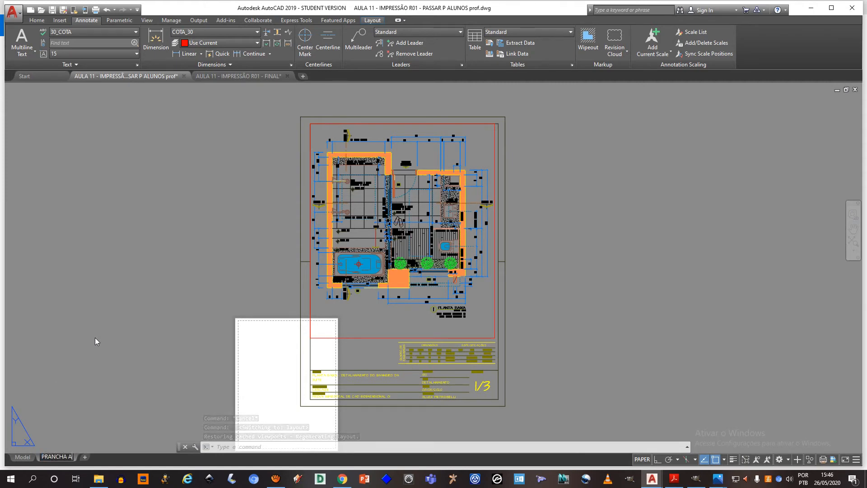
{"action": "type", "text": "4"}
{"action": "key", "text": "Return"}
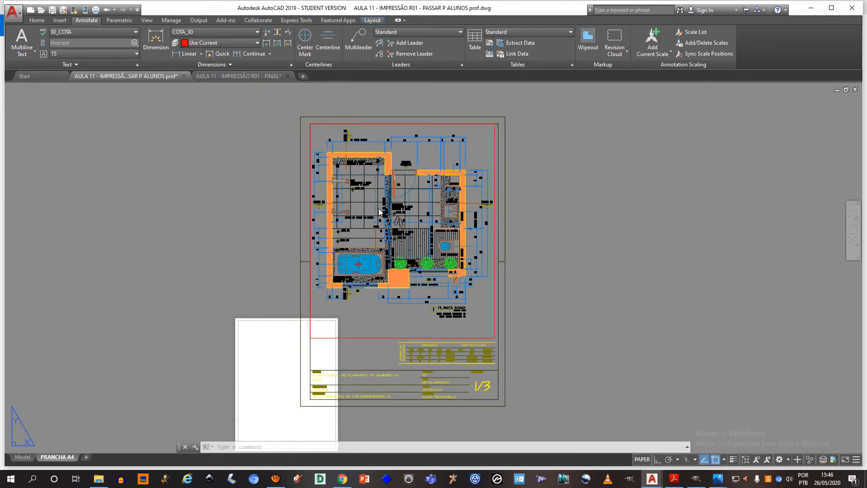
Step: Look over the sheet and paper area on the PRANCHA A4 layout and open its page setup management
{"action": "middle_click_drag", "start_coordinate": [386, 263], "coordinate": [374, 262]}
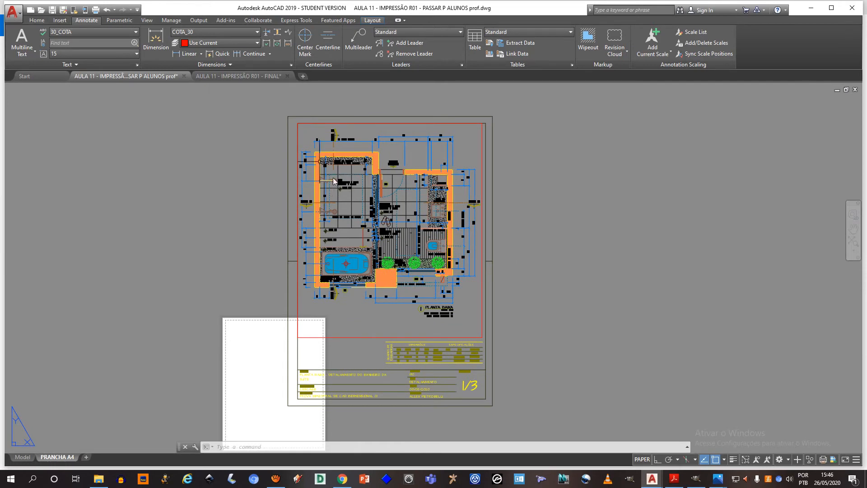
{"action": "mouse_move", "coordinate": [460, 175]}
{"action": "middle_mouse_down"}
{"action": "mouse_move", "coordinate": [458, 153]}
{"action": "mouse_move", "coordinate": [463, 163]}
{"action": "middle_mouse_up"}
{"action": "middle_click_drag", "start_coordinate": [244, 308], "coordinate": [242, 286]}
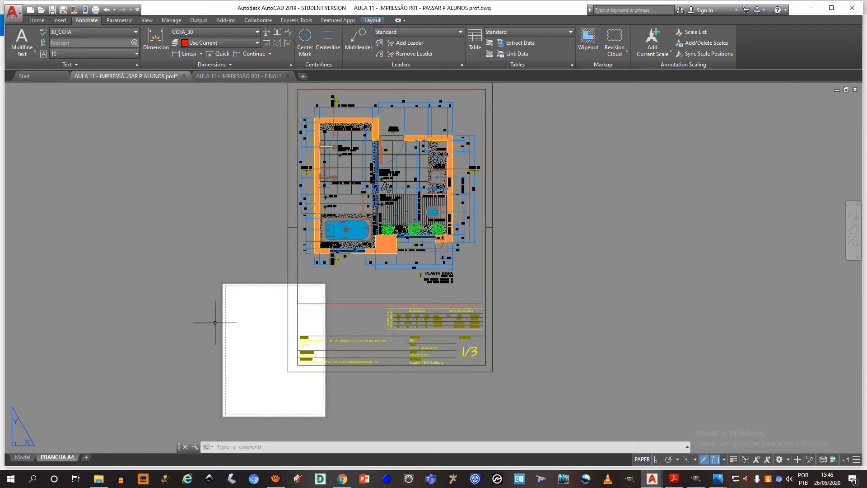
{"action": "middle_click_drag", "start_coordinate": [350, 266], "coordinate": [344, 275]}
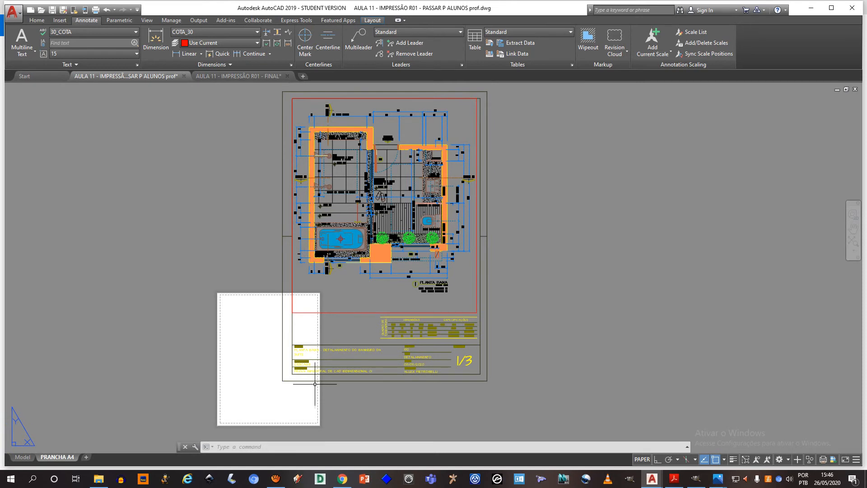
{"action": "left_click", "coordinate": [13, 18]}
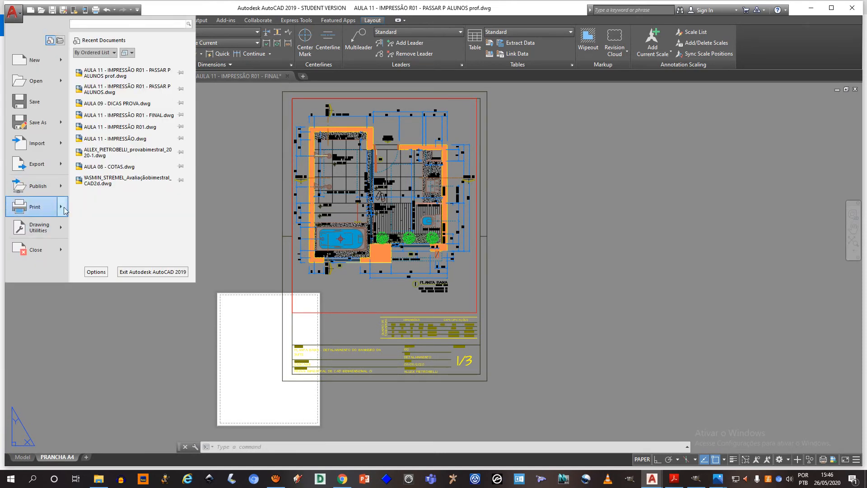
{"action": "mouse_move", "coordinate": [63, 211]}
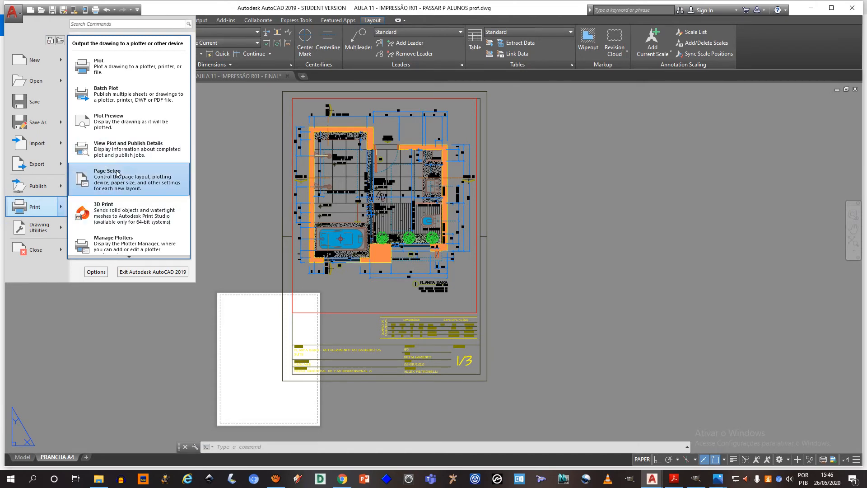
{"action": "left_click", "coordinate": [102, 176]}
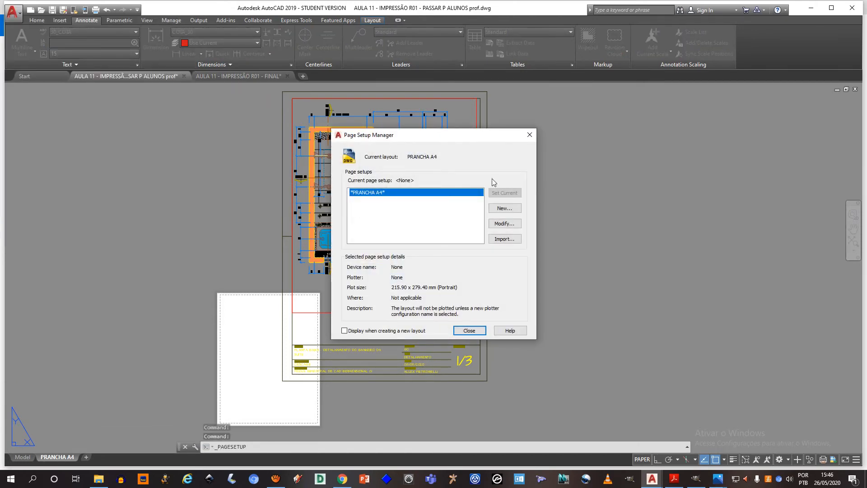
Step: Create a new page setup named PRANCHA A4 - PROJETO 1_30, starting from the PRANCHA A4 setup
{"action": "left_click", "coordinate": [505, 209]}
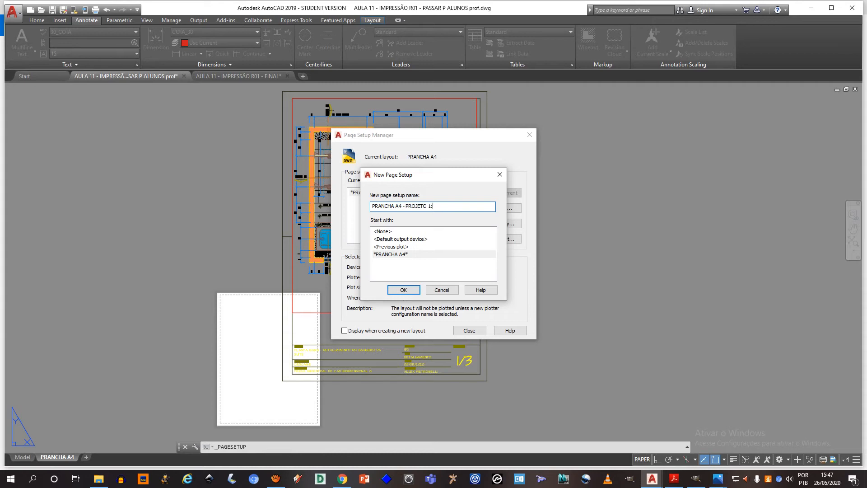
{"action": "key", "text": "Return"}
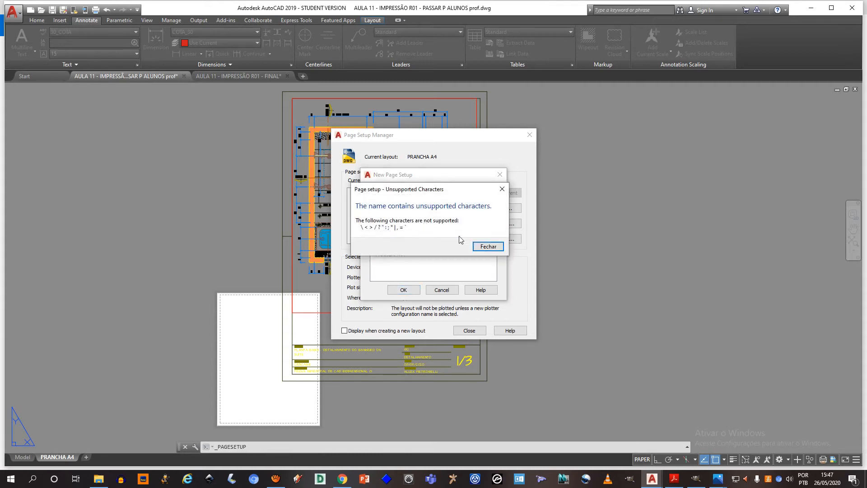
{"action": "left_click", "coordinate": [487, 249]}
{"action": "left_click", "coordinate": [433, 206]}
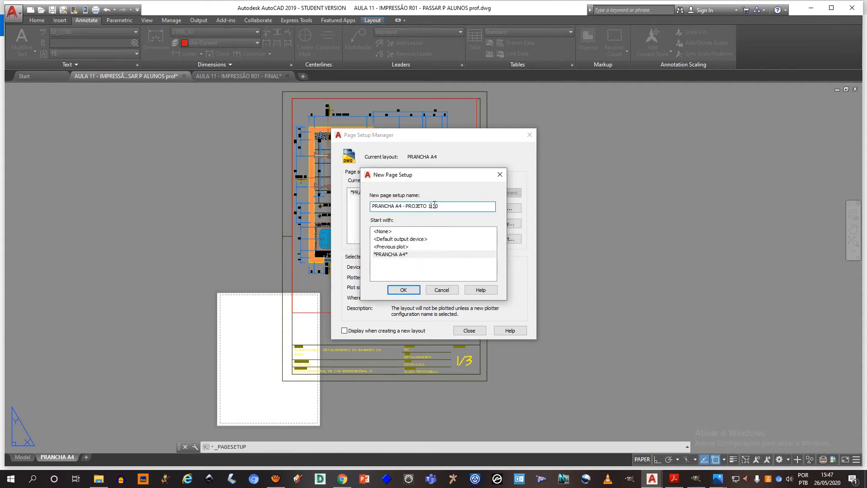
{"action": "left_click", "coordinate": [403, 290]}
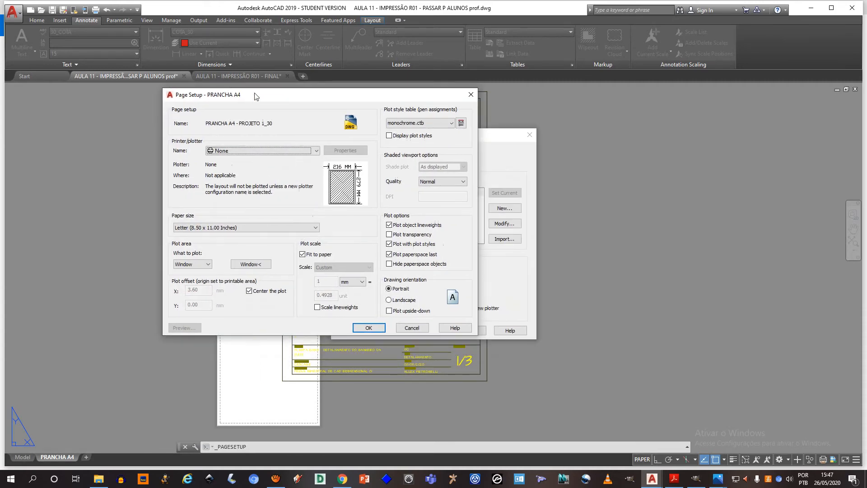
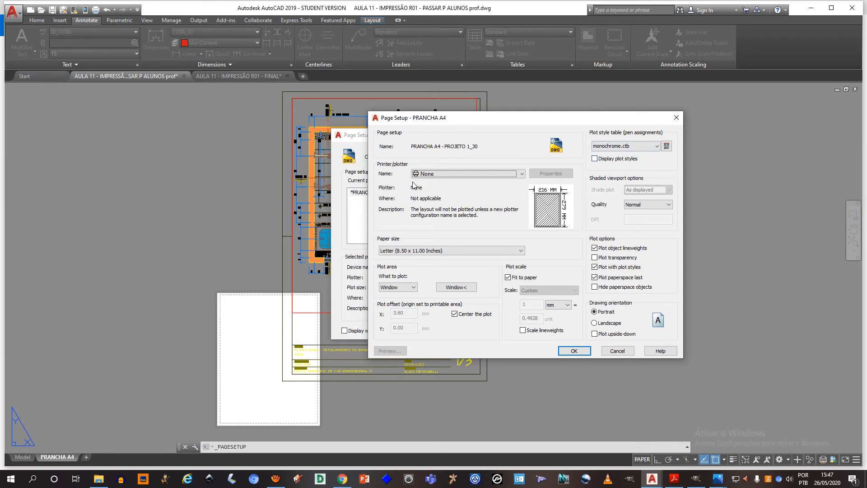
Step: Set the plotter of the page setup to AutoCAD PDF (High Quality Print).pc3
{"action": "left_click", "coordinate": [450, 176]}
{"action": "left_click", "coordinate": [447, 194]}
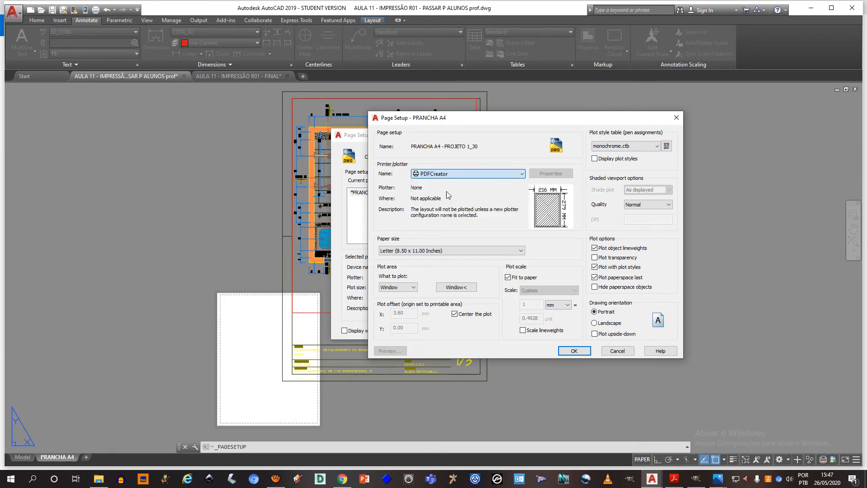
{"action": "left_click", "coordinate": [457, 175]}
{"action": "left_click", "coordinate": [472, 225]}
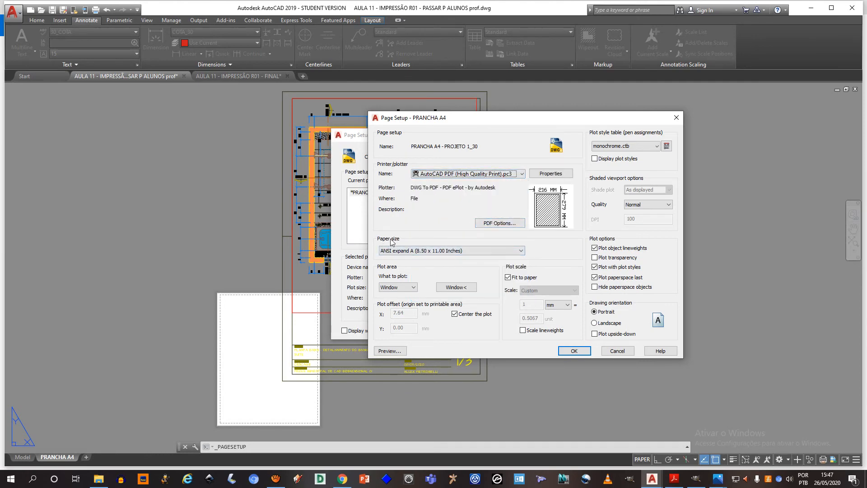
Step: Set the paper size of the page setup to ISO A4 (210.00 x 297.00 MM)
{"action": "left_click", "coordinate": [419, 251]}
{"action": "scroll", "coordinate": [453, 281], "scroll_direction": "up", "scroll_amount": 8}
{"action": "left_click_drag", "start_coordinate": [521, 345], "coordinate": [519, 271]}
{"action": "scroll", "coordinate": [401, 286], "scroll_direction": "down", "scroll_amount": 6}
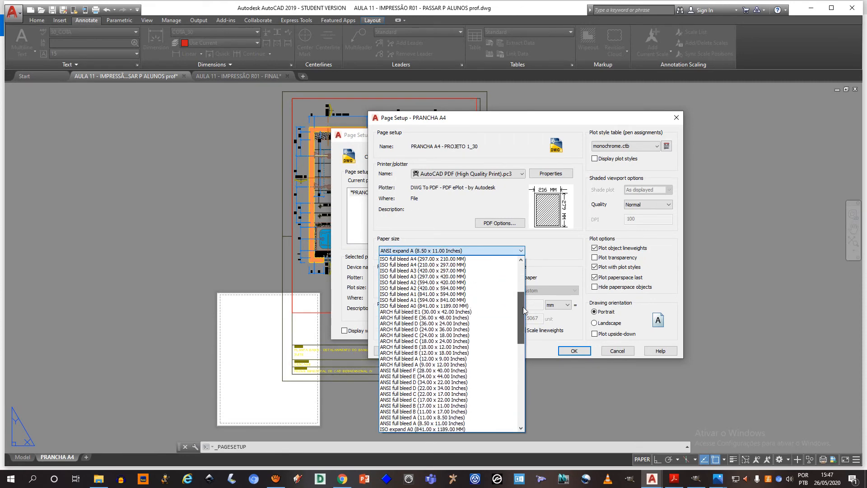
{"action": "scroll", "coordinate": [402, 287], "scroll_direction": "up", "scroll_amount": 2}
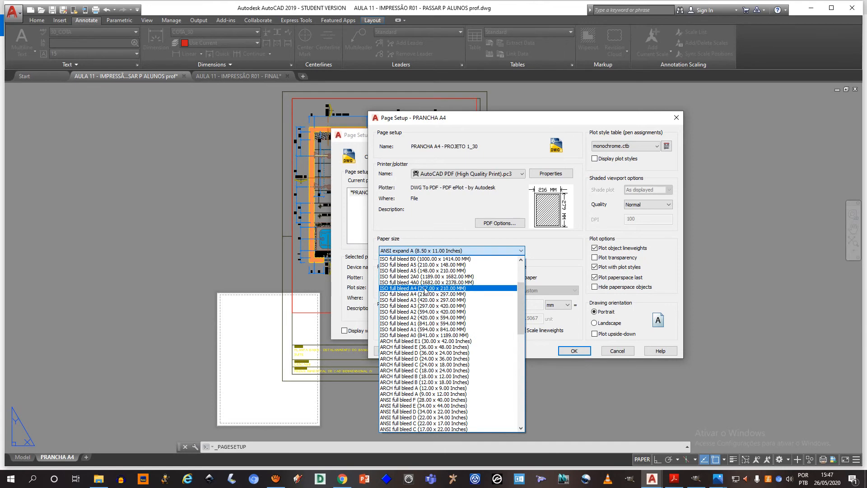
{"action": "scroll", "coordinate": [429, 293], "scroll_direction": "down", "scroll_amount": 11}
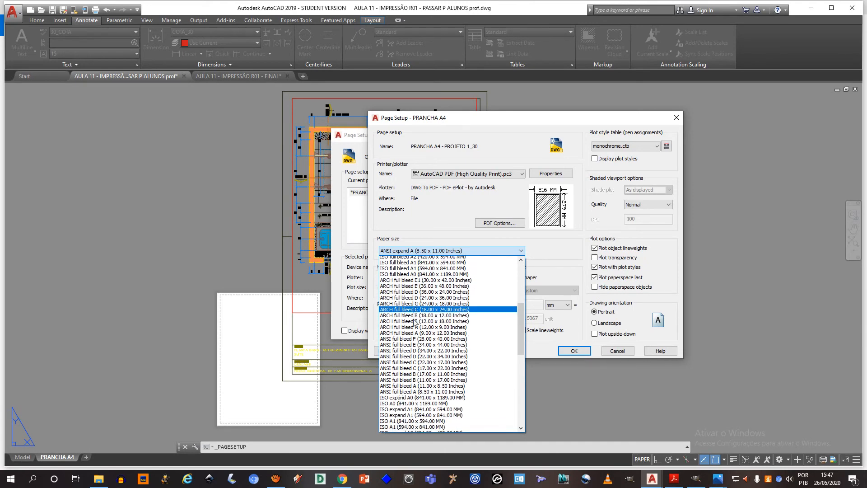
{"action": "scroll", "coordinate": [420, 316], "scroll_direction": "down", "scroll_amount": 6}
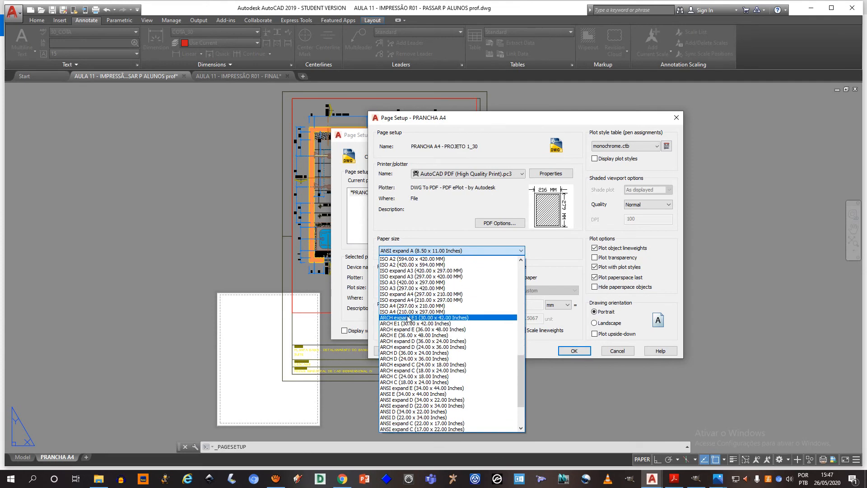
{"action": "left_click_drag", "start_coordinate": [524, 388], "coordinate": [525, 361]}
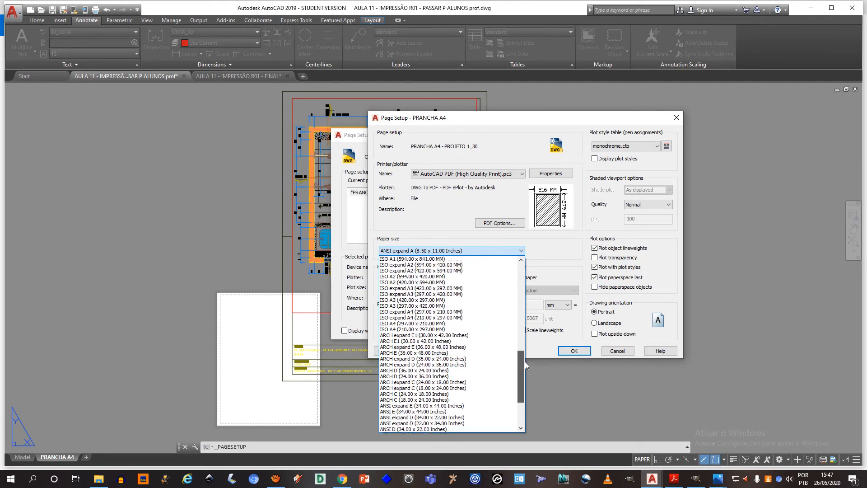
{"action": "left_click", "coordinate": [412, 332]}
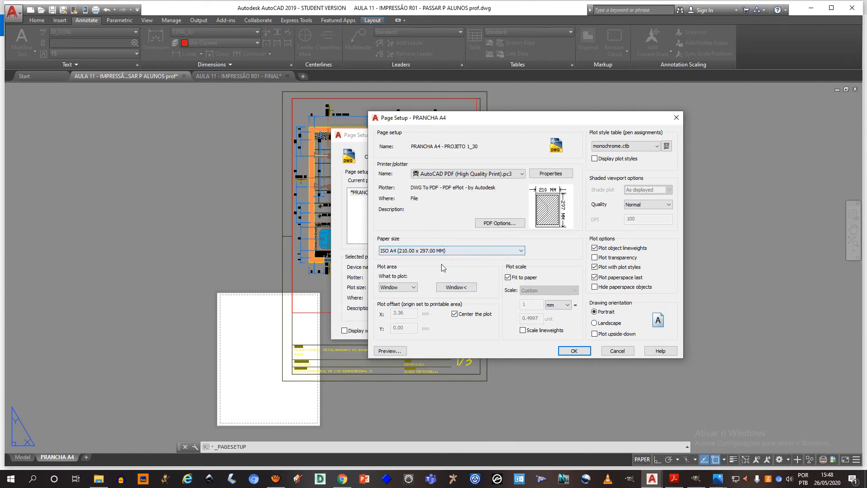
Step: Try Extents as the plot area and return the setting to Window
{"action": "left_click", "coordinate": [398, 287]}
{"action": "left_click", "coordinate": [398, 301]}
{"action": "left_click", "coordinate": [403, 289]}
{"action": "left_click", "coordinate": [393, 301]}
{"action": "left_click", "coordinate": [397, 288]}
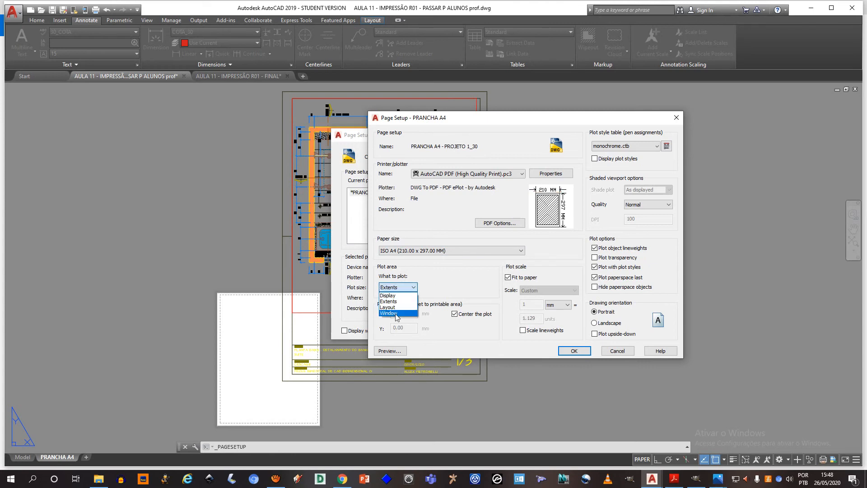
{"action": "left_click", "coordinate": [394, 313]}
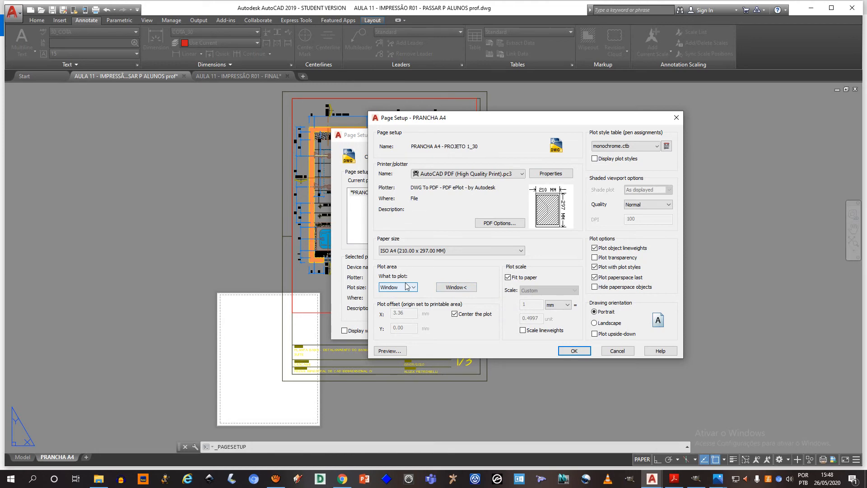
Step: Define the plot window from corner to opposite corner of the sheet's outer frame, with object snap on
{"action": "left_click", "coordinate": [457, 288]}
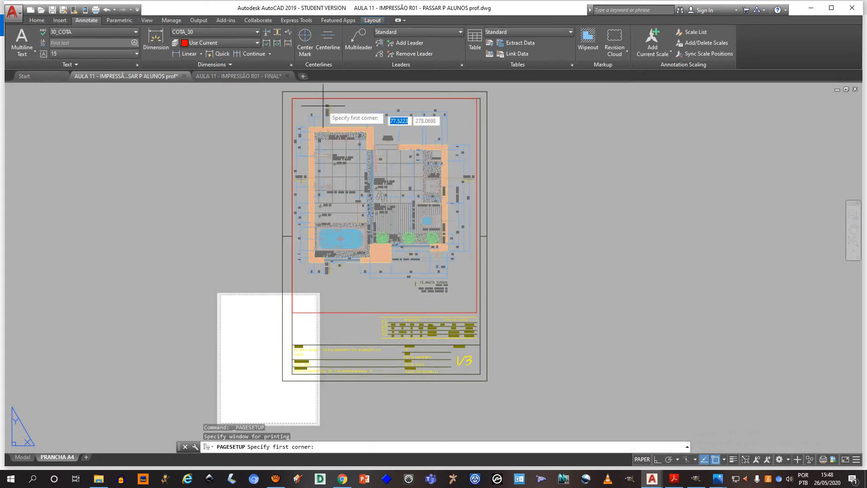
{"action": "key", "text": "F3"}
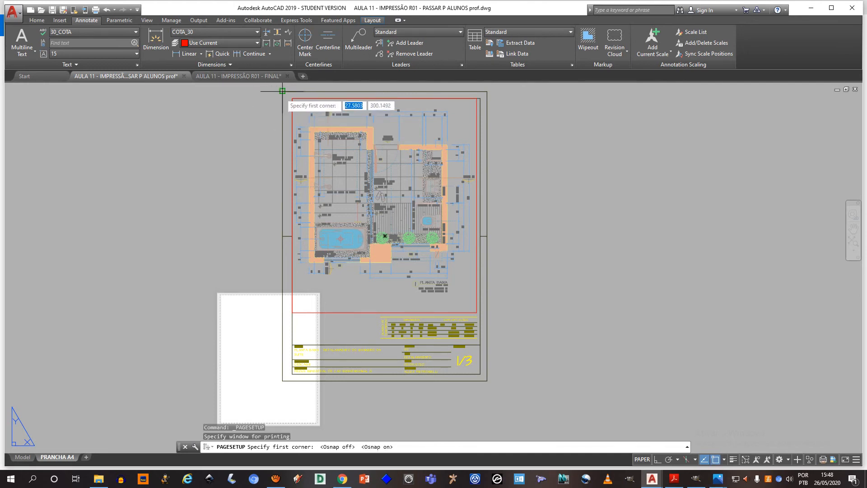
{"action": "key", "text": "F3"}
{"action": "left_click", "coordinate": [282, 92]}
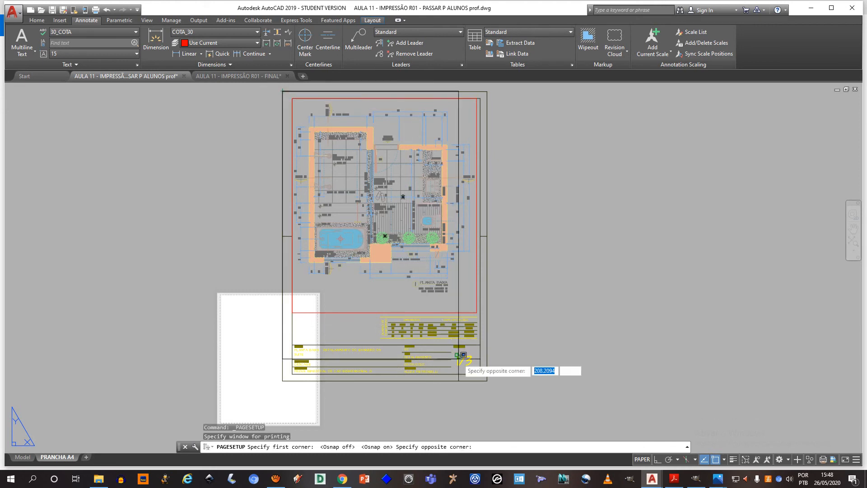
{"action": "left_click", "coordinate": [487, 380]}
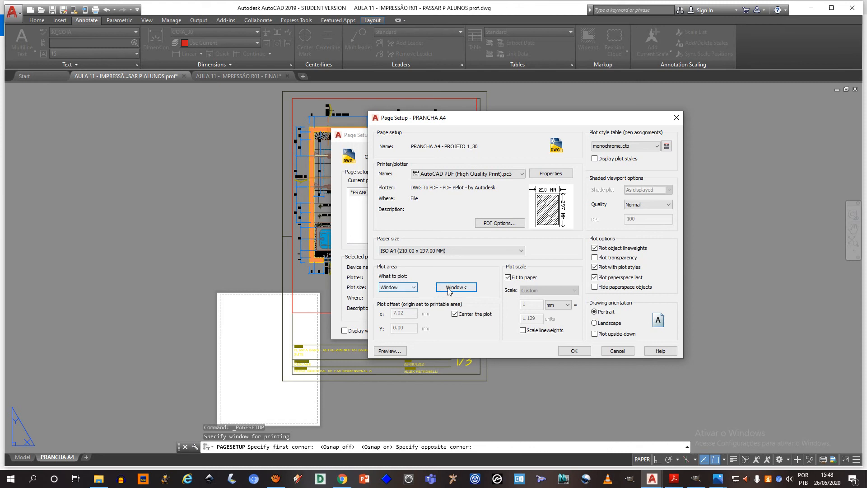
Step: Try switching off Center the plot and Fit to paper, and turn both options back on
{"action": "left_click", "coordinate": [455, 315]}
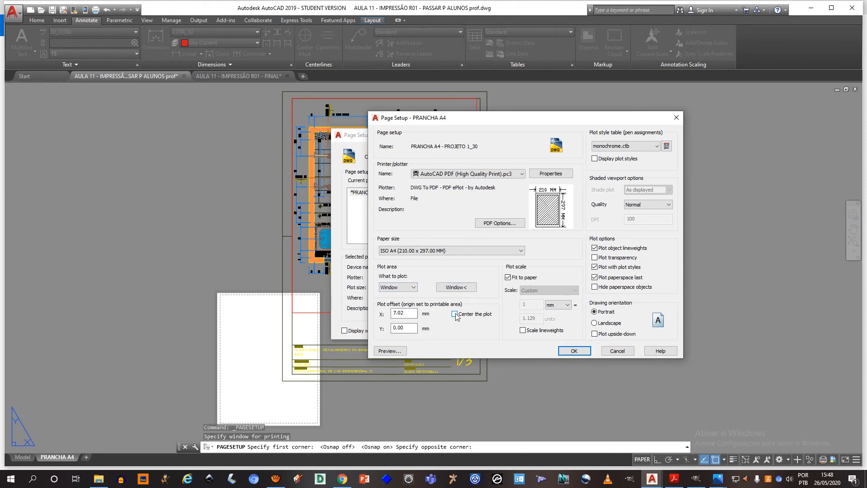
{"action": "left_click", "coordinate": [454, 315]}
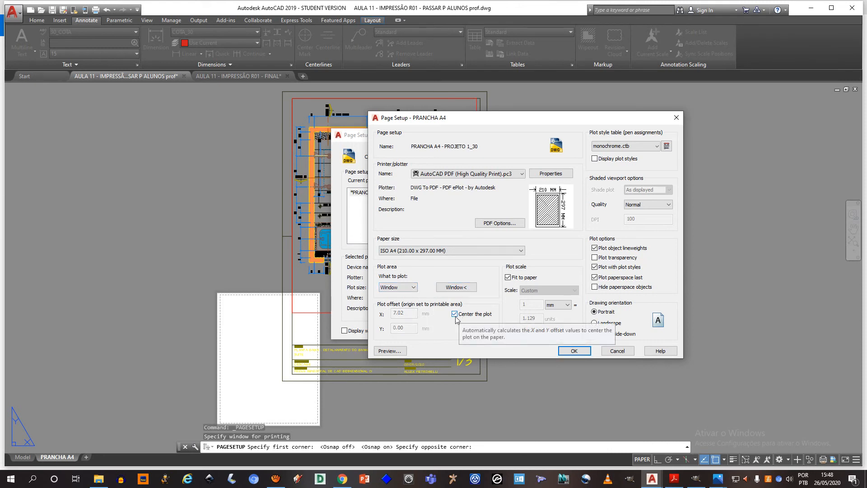
{"action": "left_click", "coordinate": [507, 278]}
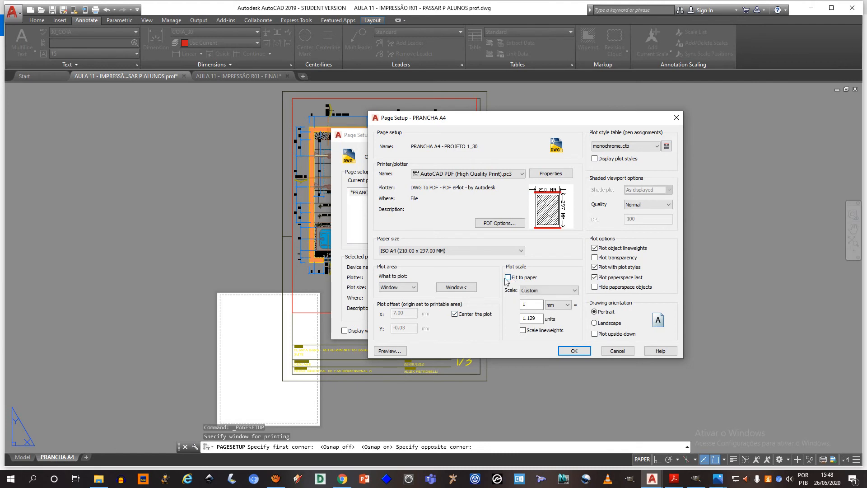
{"action": "left_click", "coordinate": [508, 278]}
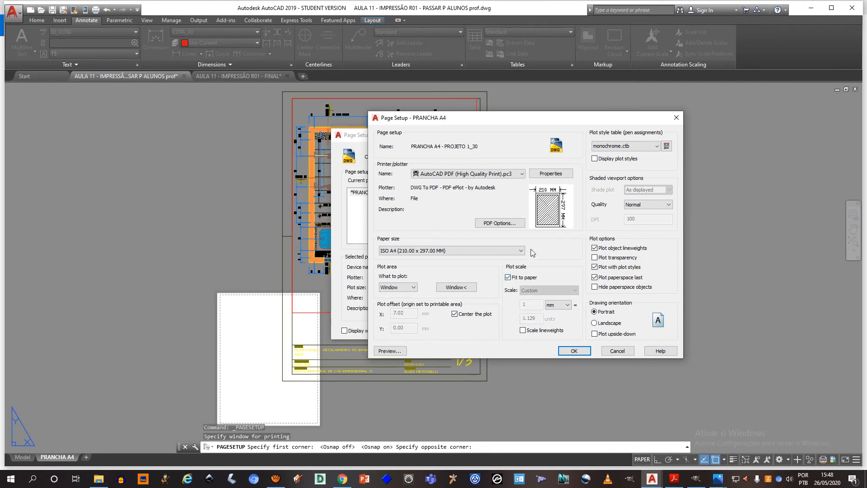
{"action": "left_click", "coordinate": [509, 278]}
{"action": "left_click", "coordinate": [508, 278]}
Step: Preview the plot with Fit to paper, examine the drawing on the sheet, and exit the preview
{"action": "left_click", "coordinate": [389, 351]}
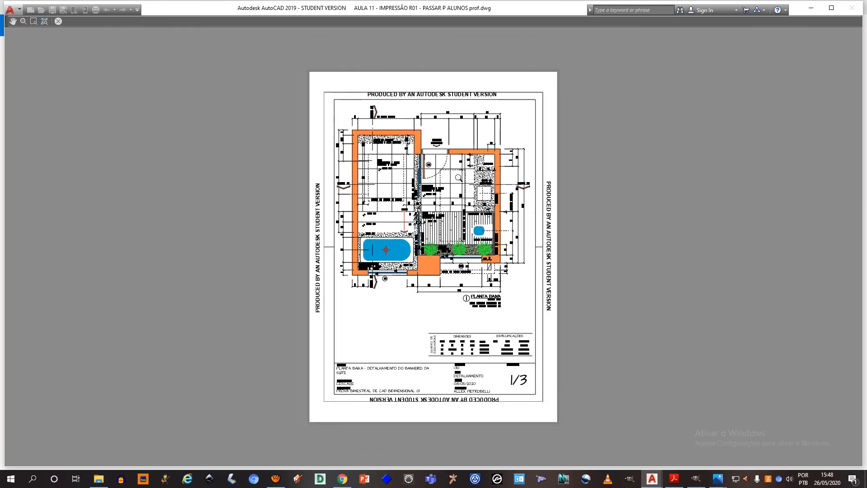
{"action": "scroll", "coordinate": [406, 233], "scroll_direction": "up", "scroll_amount": 6}
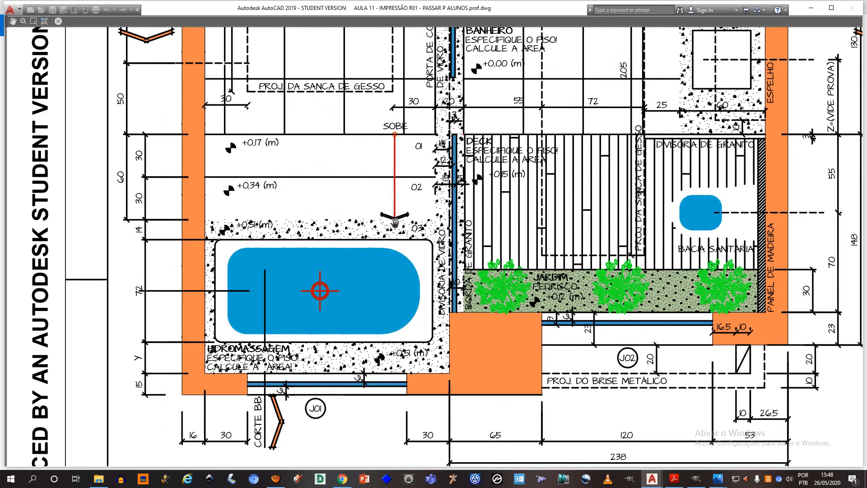
{"action": "scroll", "coordinate": [394, 221], "scroll_direction": "down", "scroll_amount": 6}
{"action": "scroll", "coordinate": [580, 104], "scroll_direction": "down", "scroll_amount": 2}
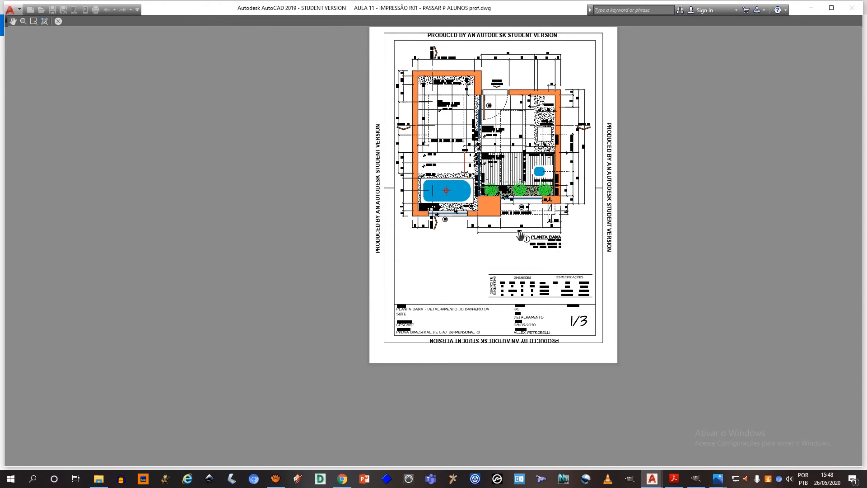
{"action": "left_click_drag", "start_coordinate": [520, 235], "coordinate": [491, 266]}
{"action": "right_click", "coordinate": [475, 211]}
{"action": "left_click", "coordinate": [496, 219]}
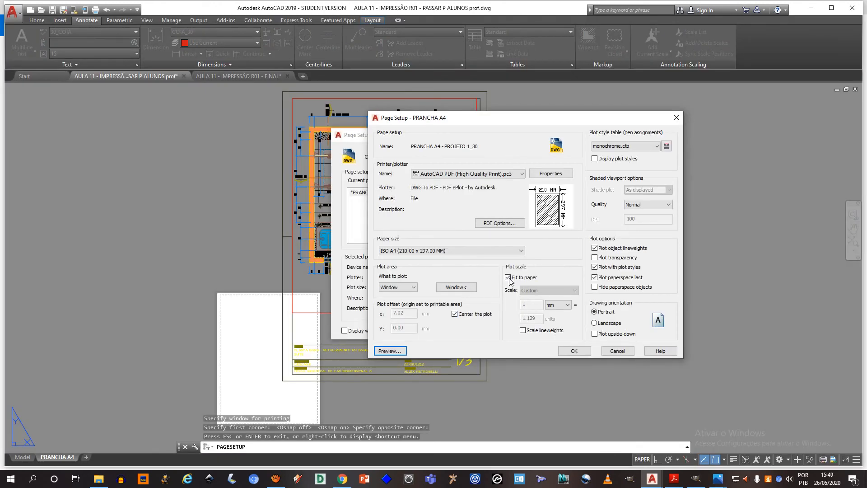
Step: Turn off Fit to paper and set the plot scale to 1 mm = 1 unit
{"action": "left_click", "coordinate": [508, 278]}
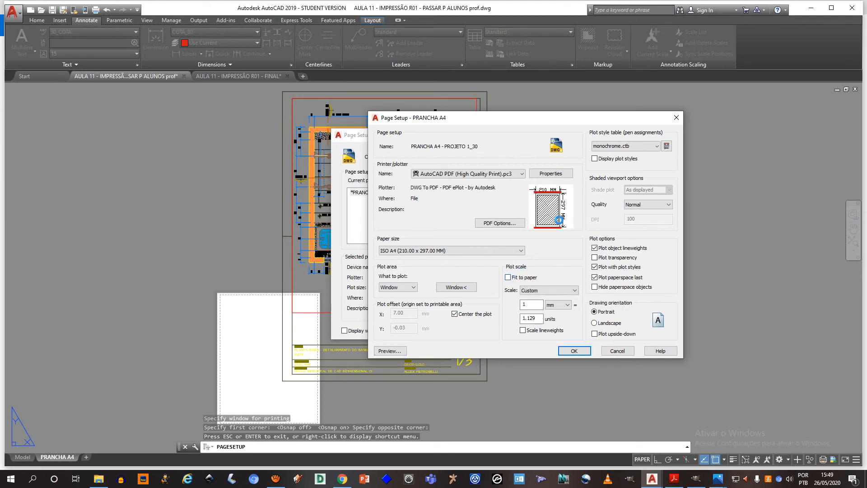
{"action": "type", "text": "1"}
{"action": "left_click", "coordinate": [533, 303]}
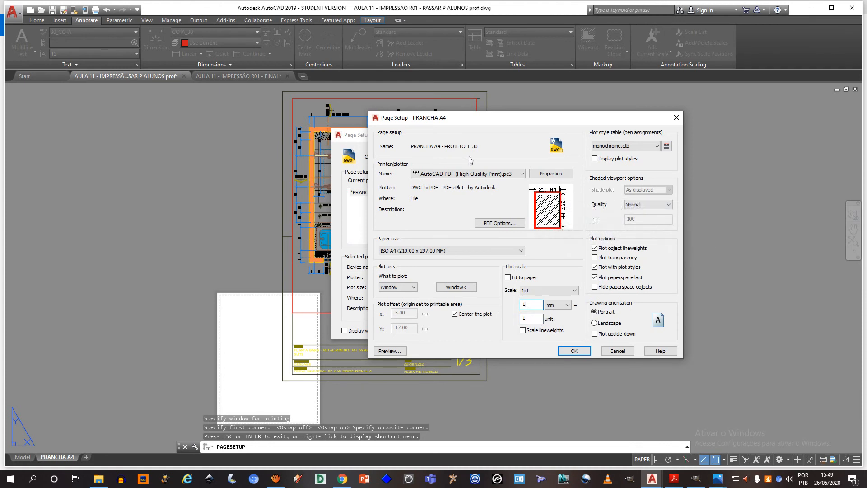
Step: Preview the plot at 1:1, examine the frame along the sheet's edges and the title block, and exit the preview
{"action": "left_click", "coordinate": [394, 351]}
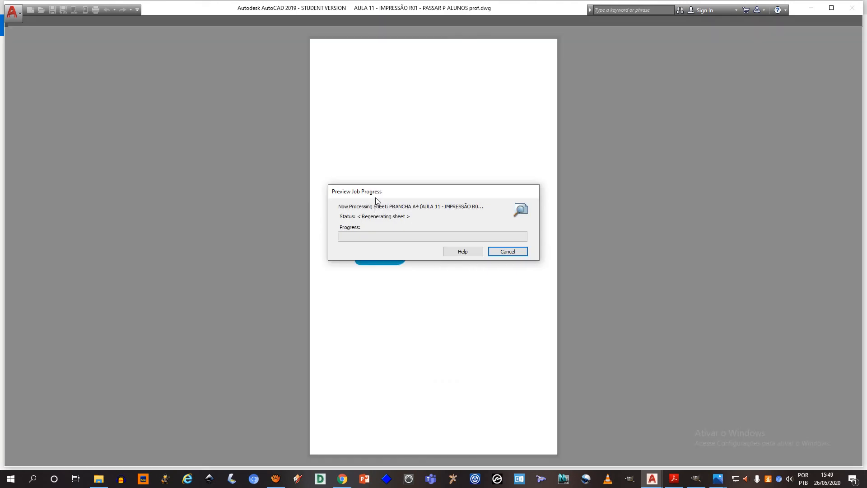
{"action": "scroll", "coordinate": [332, 89], "scroll_direction": "up", "scroll_amount": 4}
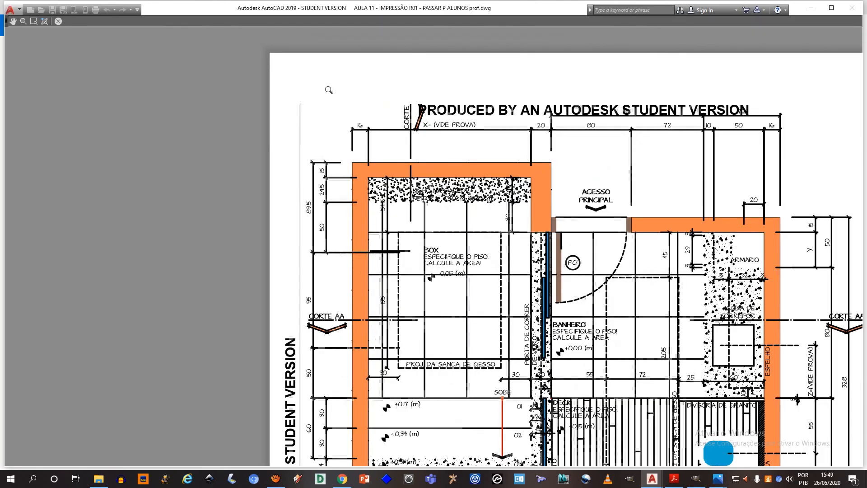
{"action": "middle_click_drag", "start_coordinate": [797, 115], "coordinate": [565, 85]}
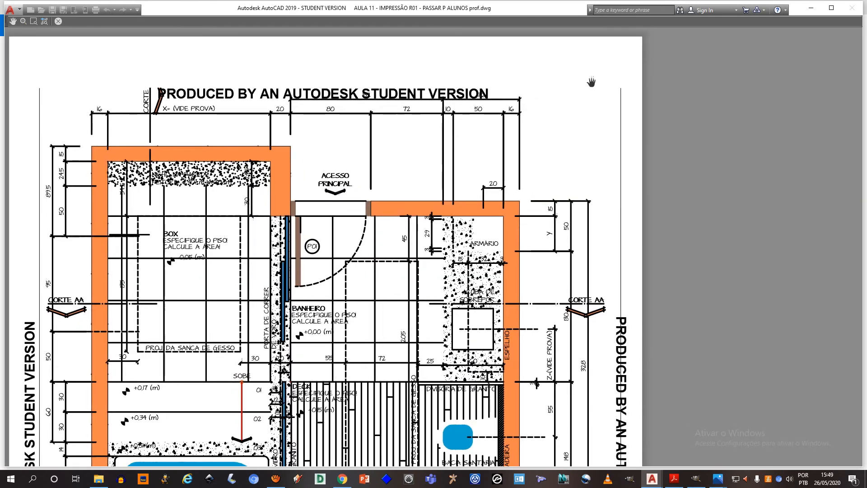
{"action": "scroll", "coordinate": [585, 86], "scroll_direction": "down", "scroll_amount": 2}
{"action": "middle_click_drag", "start_coordinate": [588, 236], "coordinate": [617, 80]}
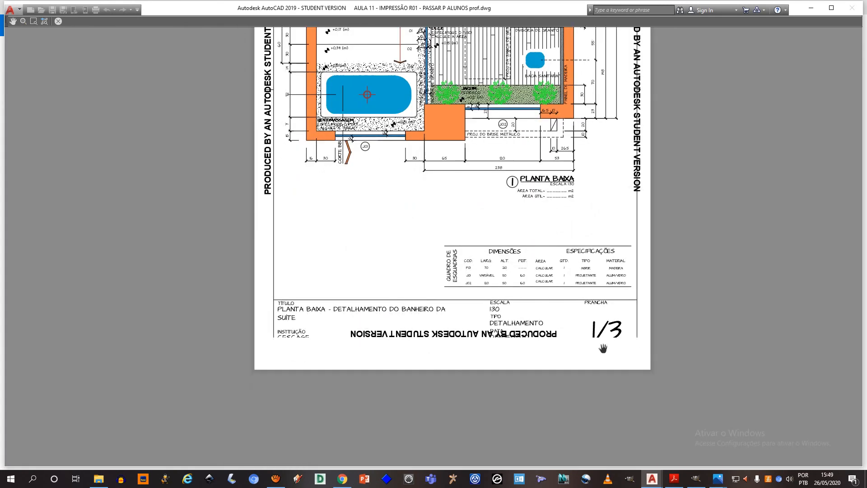
{"action": "scroll", "coordinate": [585, 346], "scroll_direction": "up", "scroll_amount": 4}
{"action": "scroll", "coordinate": [648, 338], "scroll_direction": "down", "scroll_amount": 4}
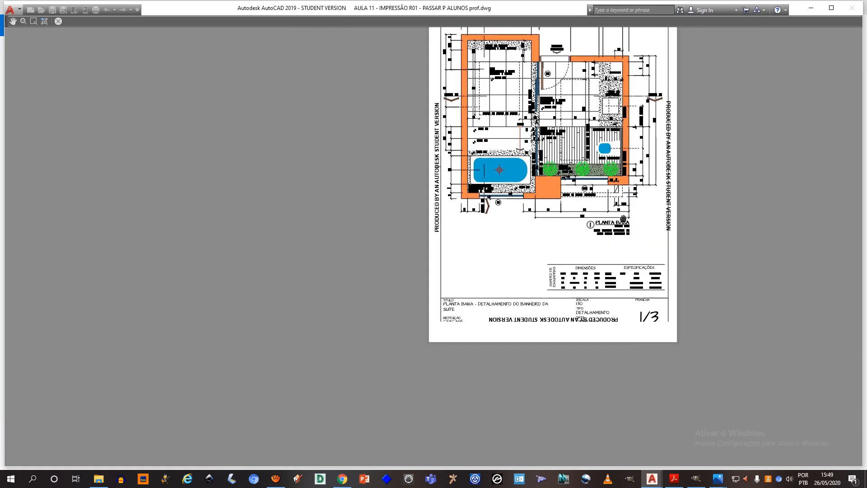
{"action": "left_click_drag", "start_coordinate": [647, 225], "coordinate": [609, 223]}
{"action": "right_click", "coordinate": [609, 223]}
{"action": "left_click", "coordinate": [628, 230]}
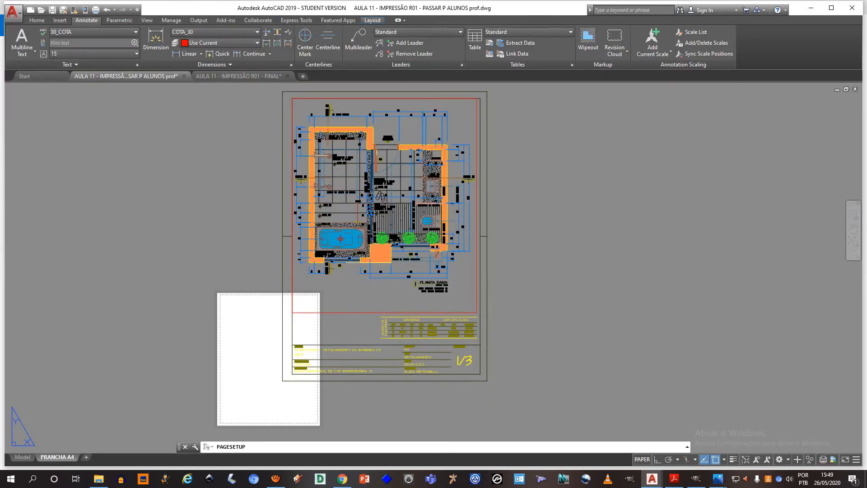
Step: Set the paper size of the page setup to ISO full bleed A4 (210.00 x 297.00 MM)
{"action": "left_click", "coordinate": [422, 251]}
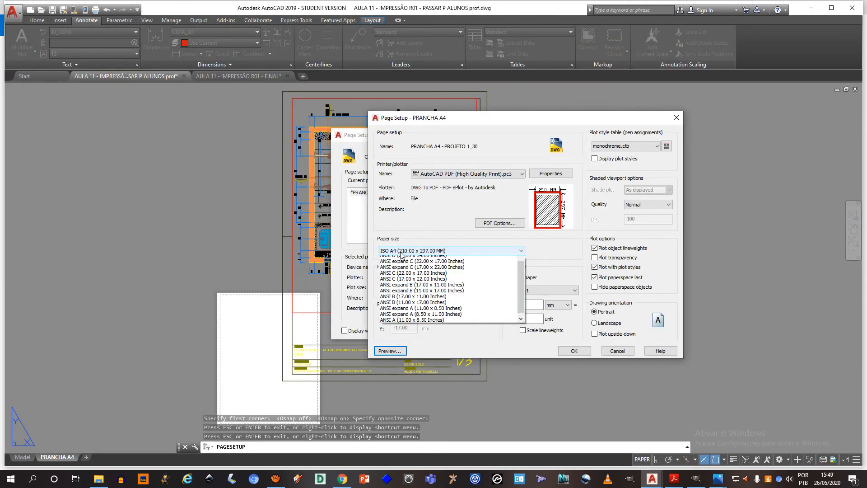
{"action": "left_click_drag", "start_coordinate": [522, 379], "coordinate": [511, 290]}
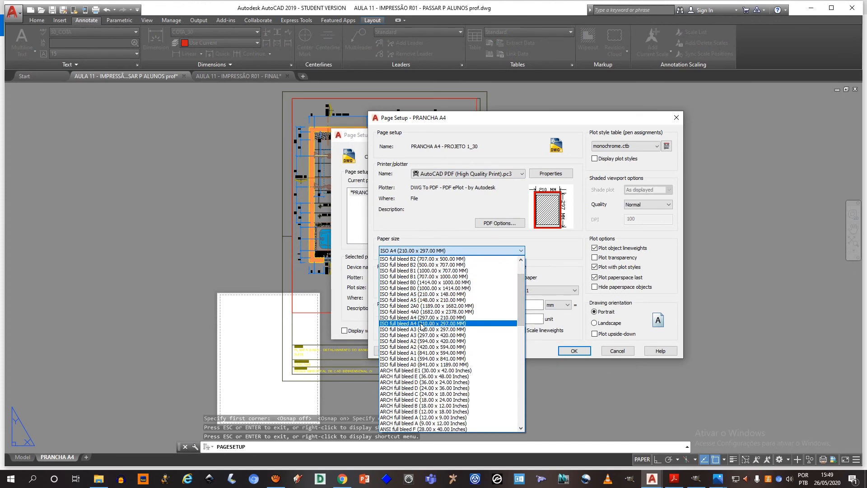
{"action": "left_click", "coordinate": [448, 324]}
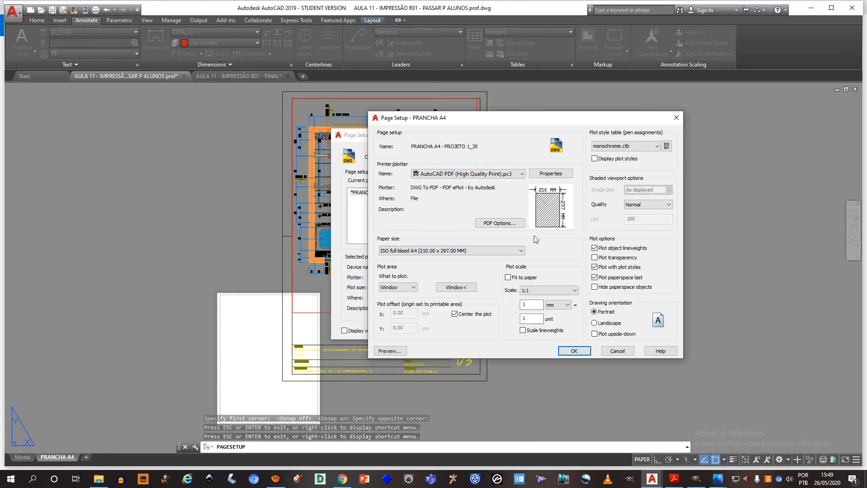
Step: Preview the plot on the full bleed A4 paper, check the sheet's frame, and exit the preview
{"action": "left_click", "coordinate": [390, 350]}
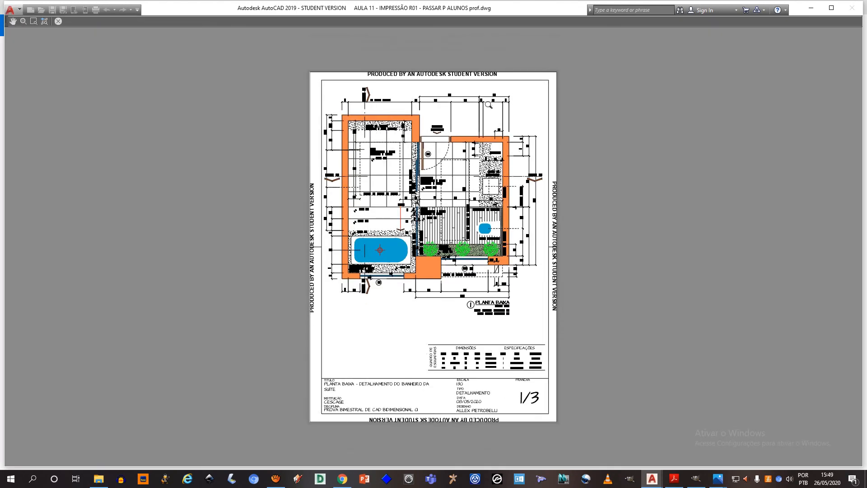
{"action": "right_click", "coordinate": [427, 189]}
{"action": "left_click", "coordinate": [449, 196]}
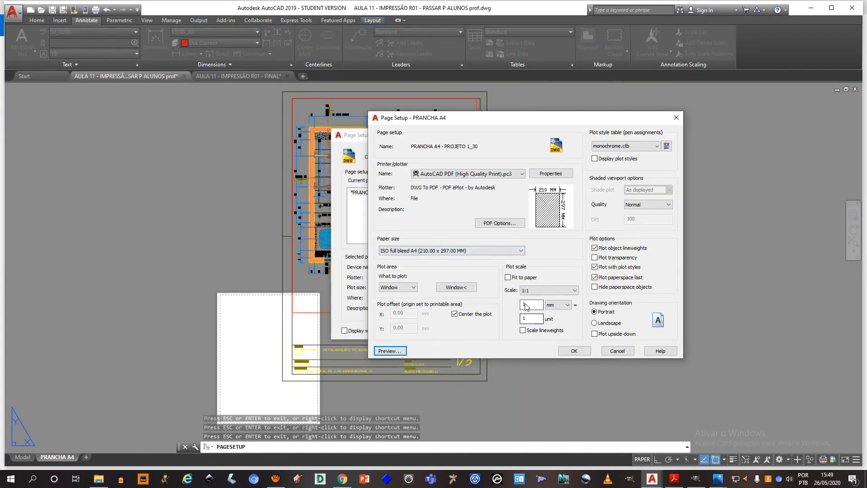
Step: Review the available plot style tables, keep monochrome.ctb, and accept the page setup
{"action": "left_click", "coordinate": [621, 145]}
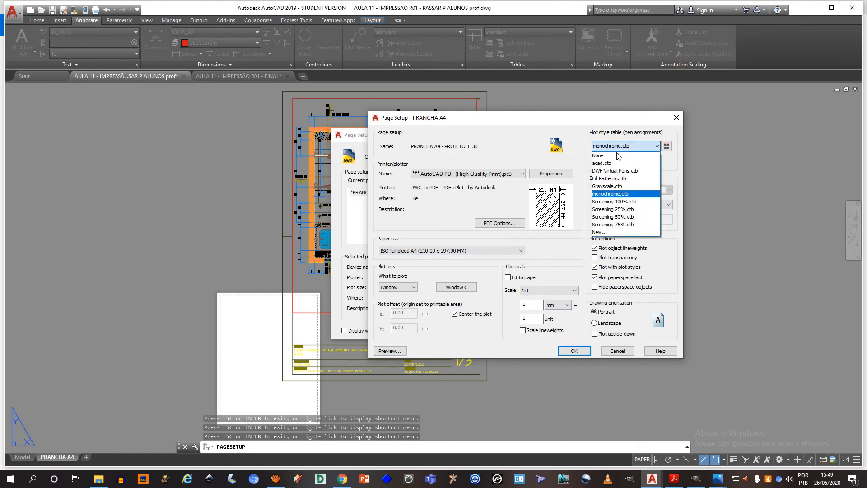
{"action": "left_click", "coordinate": [621, 146]}
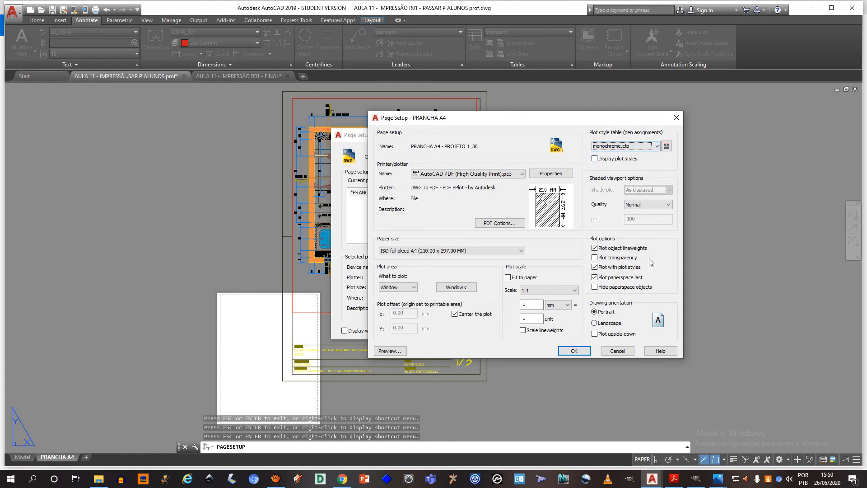
{"action": "left_click", "coordinate": [573, 351]}
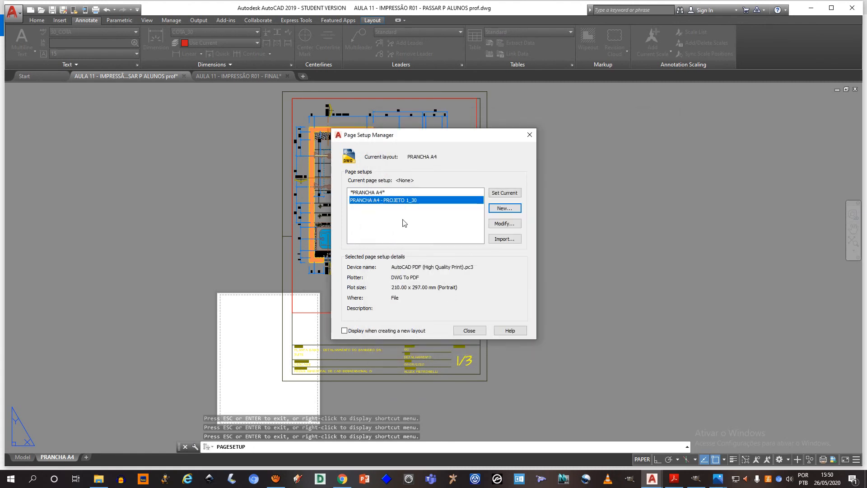
Step: Make the page setup PRANCHA A4 - PROJETO 1_30 current for the layout and close the Page Setup Manager
{"action": "left_click", "coordinate": [379, 202]}
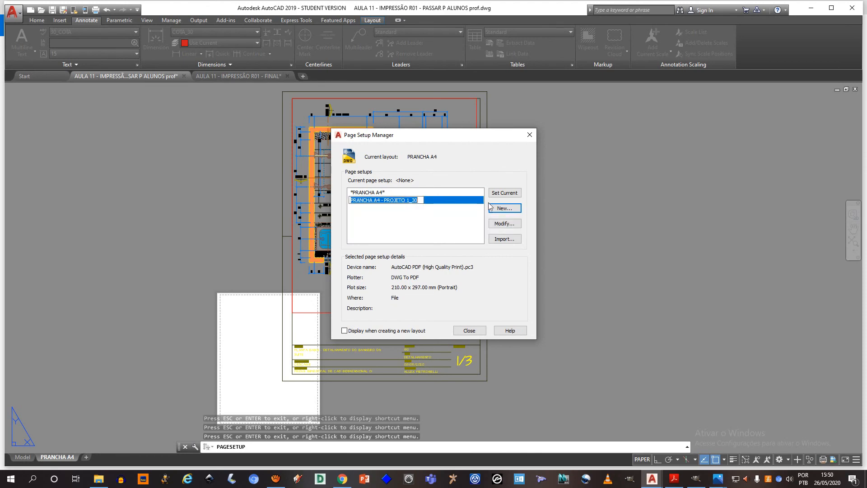
{"action": "left_click", "coordinate": [505, 193]}
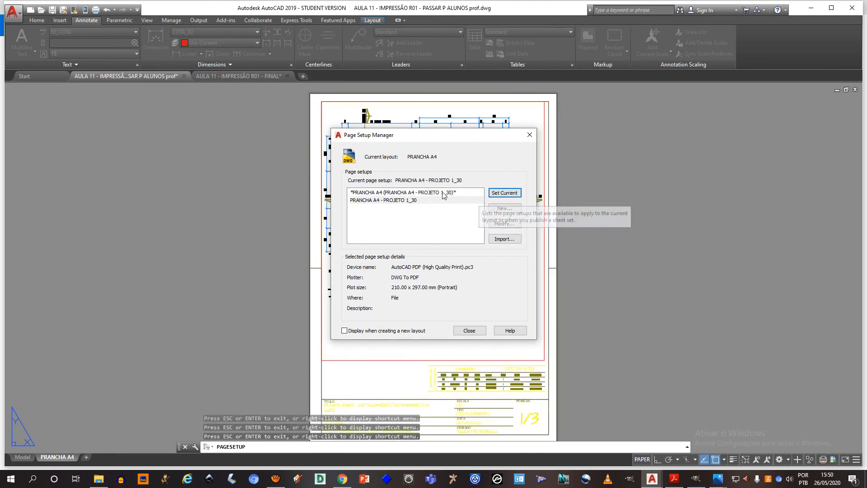
{"action": "left_click", "coordinate": [469, 330]}
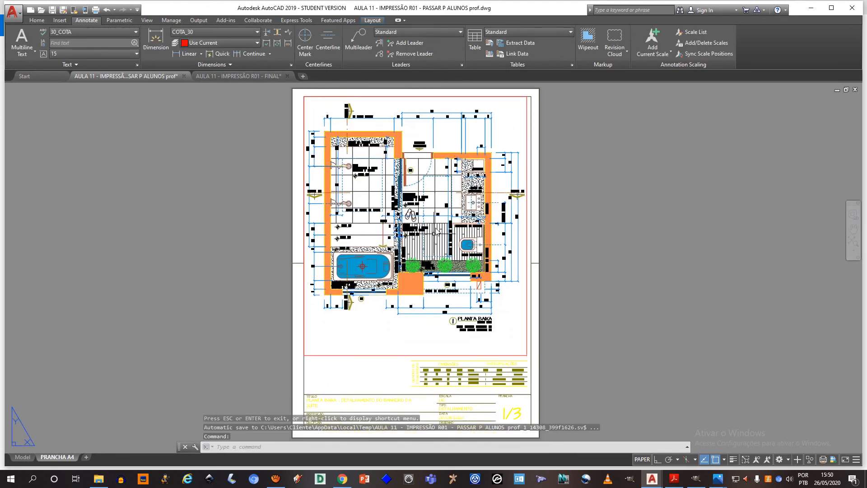
Step: Start plotting the PRANCHA A4 layout, continuing with a single sheet instead of a batch plot
{"action": "scroll", "coordinate": [496, 235], "scroll_direction": "up", "scroll_amount": 2}
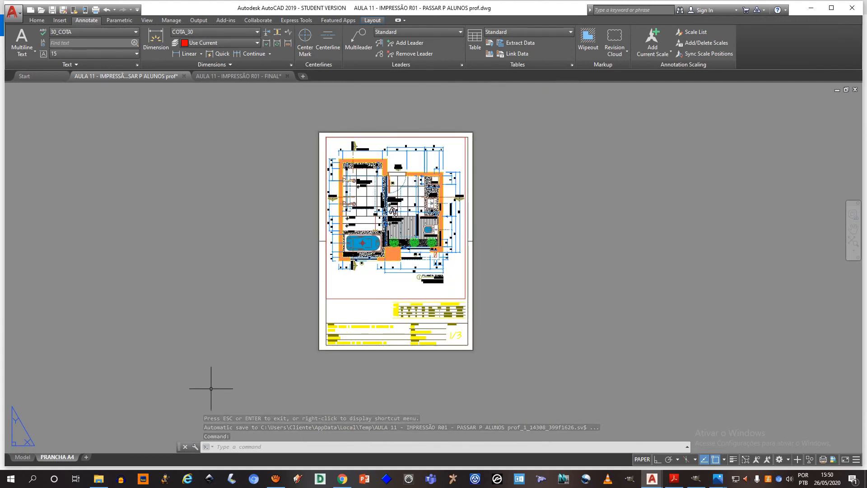
{"action": "scroll", "coordinate": [398, 241], "scroll_direction": "up", "scroll_amount": 2}
{"action": "scroll", "coordinate": [440, 149], "scroll_direction": "up", "scroll_amount": 2}
{"action": "scroll", "coordinate": [375, 284], "scroll_direction": "down", "scroll_amount": 4}
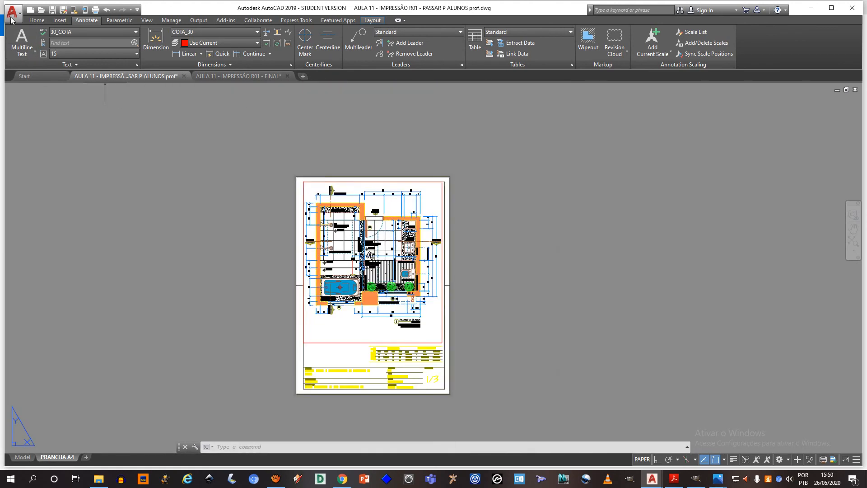
{"action": "left_click", "coordinate": [12, 11]}
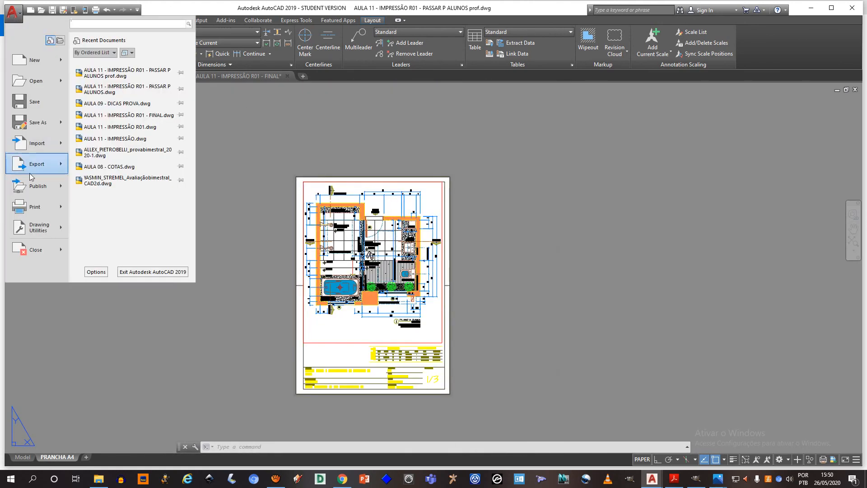
{"action": "left_click", "coordinate": [38, 209]}
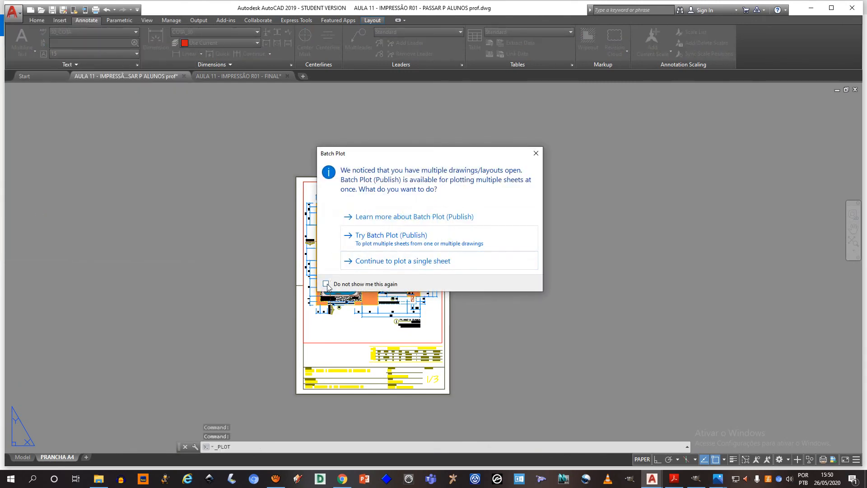
{"action": "left_click", "coordinate": [366, 262]}
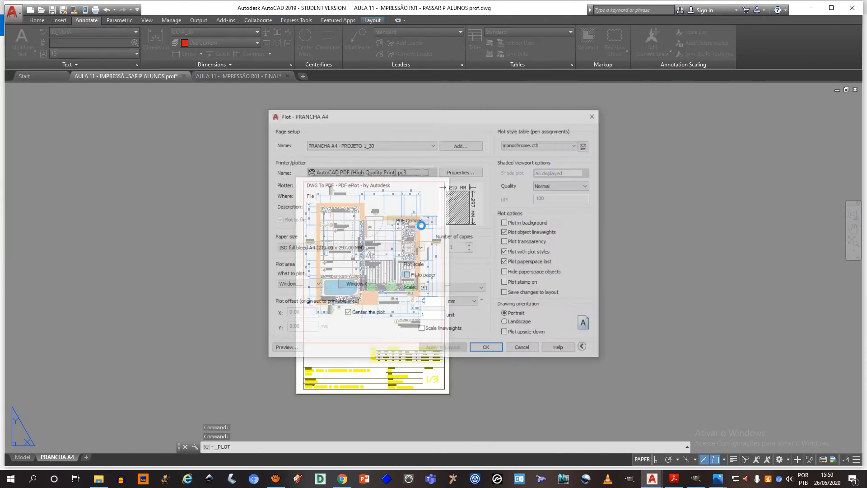
Step: Select the page setup PRANCHA A4 - PROJETO 1_30 for the plot and apply it to the layout
{"action": "left_click", "coordinate": [391, 144]}
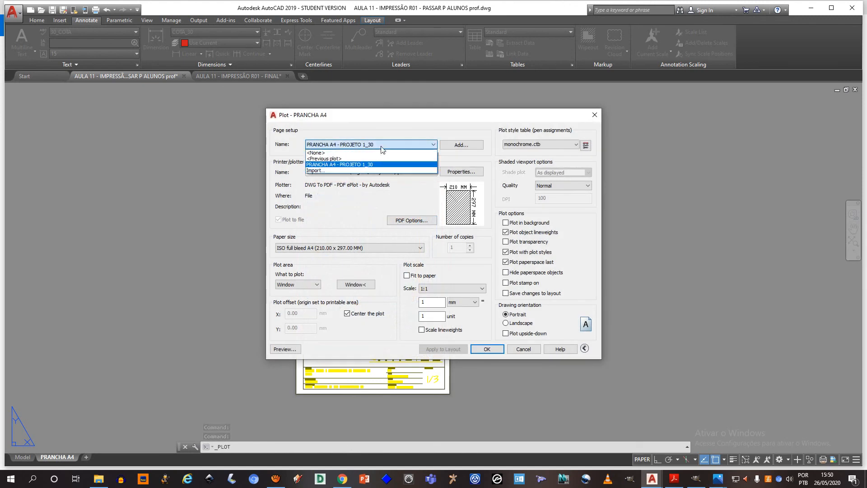
{"action": "left_click", "coordinate": [340, 158]}
{"action": "left_click", "coordinate": [362, 144]}
{"action": "left_click", "coordinate": [355, 145]}
{"action": "left_click", "coordinate": [353, 145]}
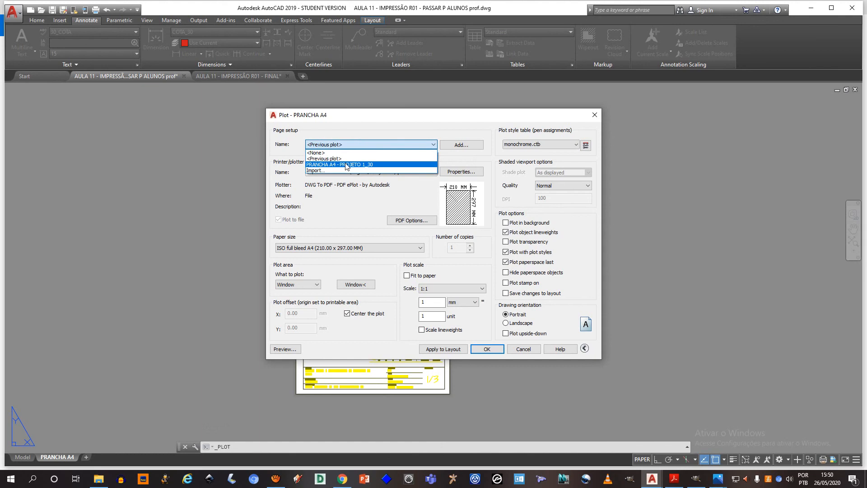
{"action": "left_click", "coordinate": [338, 164]}
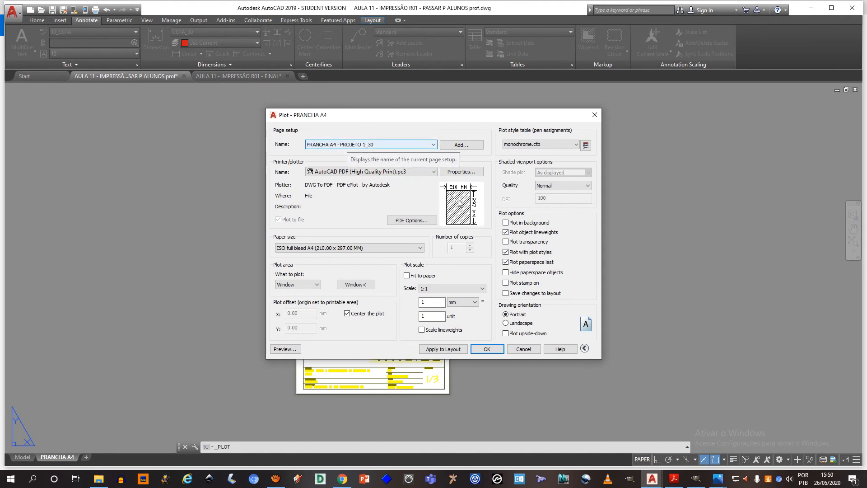
{"action": "left_click", "coordinate": [428, 349]}
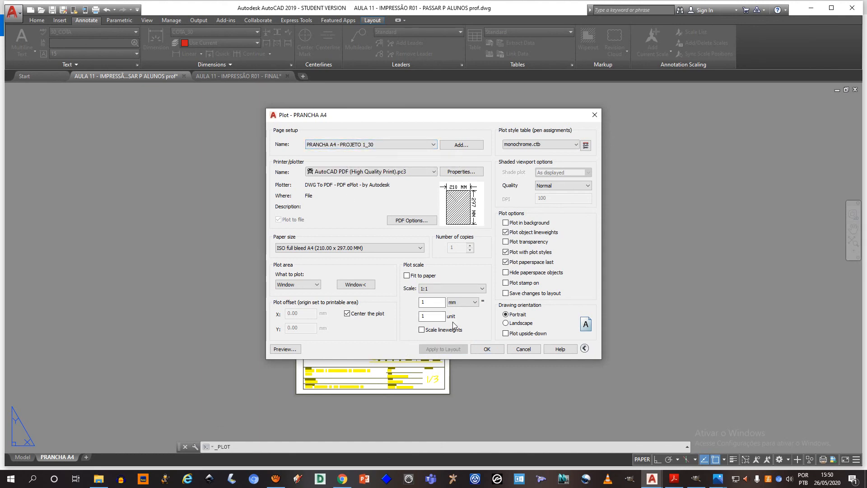
Step: Plot the sheet to a PDF named AULA 11 - IMPRESSÃO 01.pdf in the folder one level above IMPRESSÕES
{"action": "left_click", "coordinate": [487, 349]}
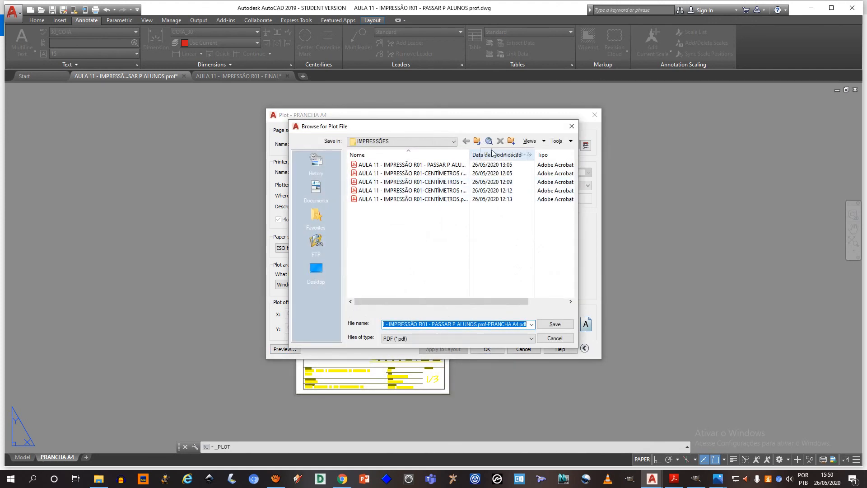
{"action": "left_click", "coordinate": [477, 141]}
{"action": "left_click", "coordinate": [409, 330]}
{"action": "left_click", "coordinate": [409, 329]}
{"action": "left_click", "coordinate": [428, 326]}
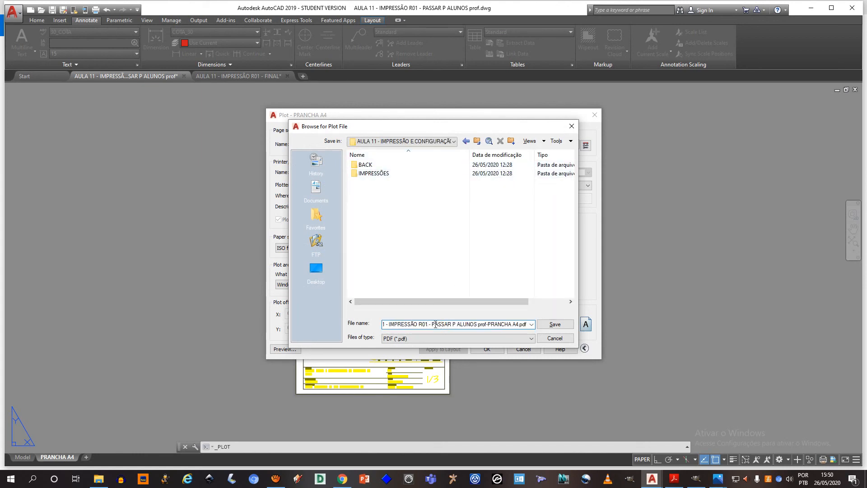
{"action": "left_click_drag", "start_coordinate": [420, 323], "coordinate": [517, 325]}
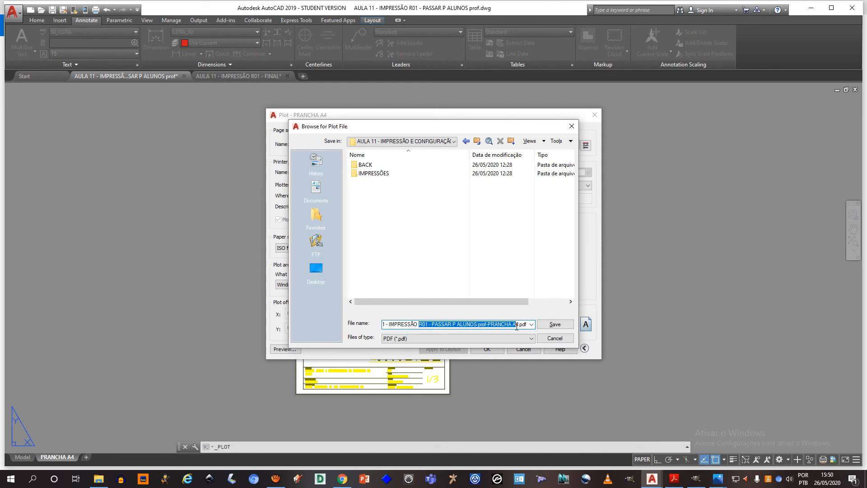
{"action": "type", "text": "01"}
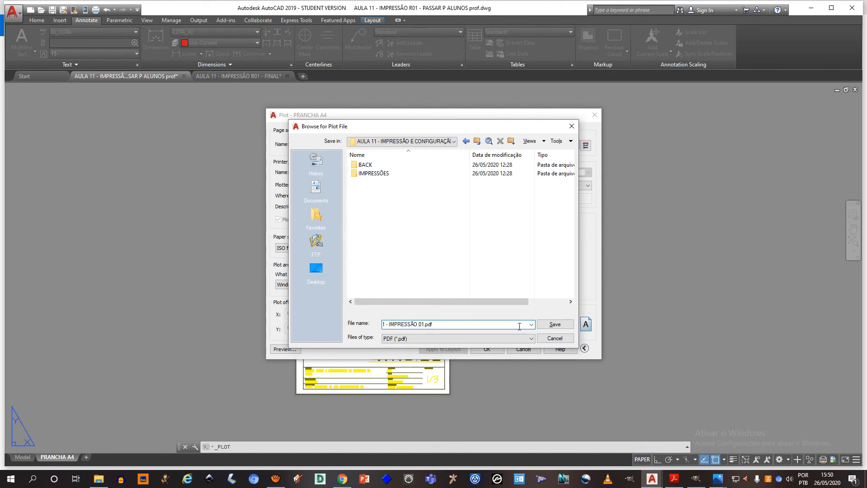
{"action": "key", "text": "Return"}
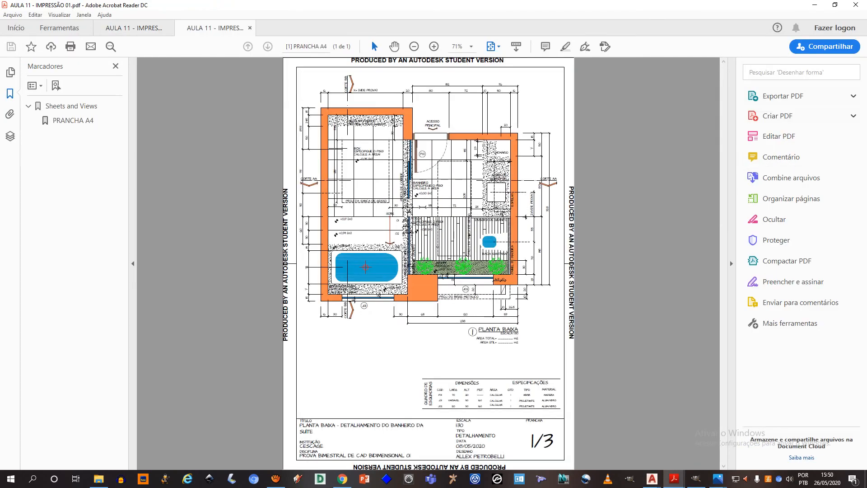
Step: Examine the plotted PDF in Adobe Acrobat Reader, checking the floor plan's lines, texts and hatches up close and the whole sheet
{"action": "scroll", "coordinate": [518, 209], "scroll_direction": "up", "scroll_amount": 5, "text": "ctrl"}
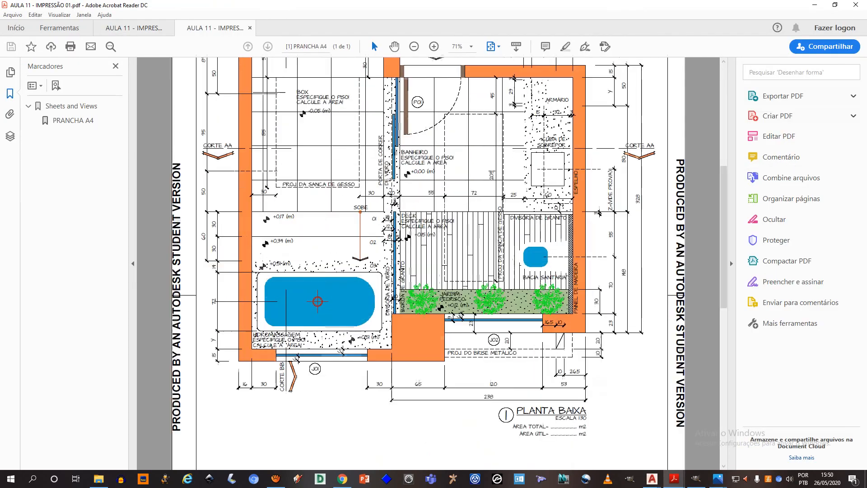
{"action": "scroll", "coordinate": [518, 209], "scroll_direction": "down", "scroll_amount": 4, "text": "ctrl"}
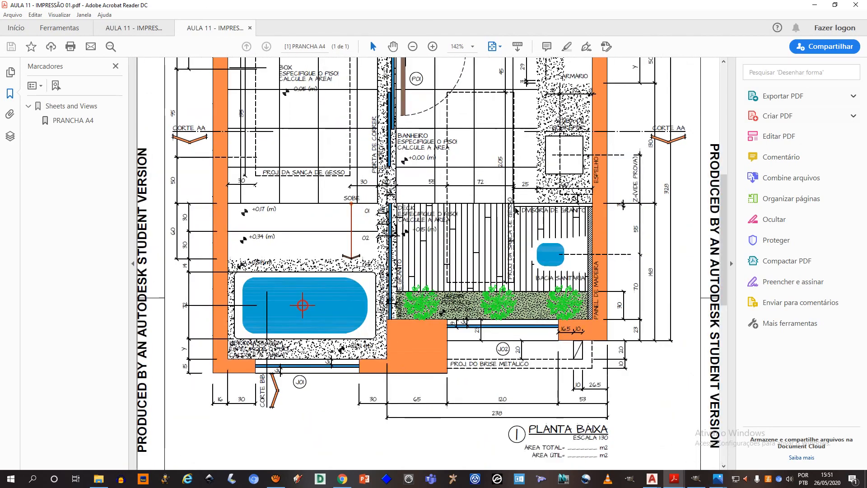
{"action": "scroll", "coordinate": [583, 224], "scroll_direction": "up", "scroll_amount": 3, "text": "ctrl"}
{"action": "scroll", "coordinate": [540, 224], "scroll_direction": "up", "scroll_amount": 1, "text": "ctrl"}
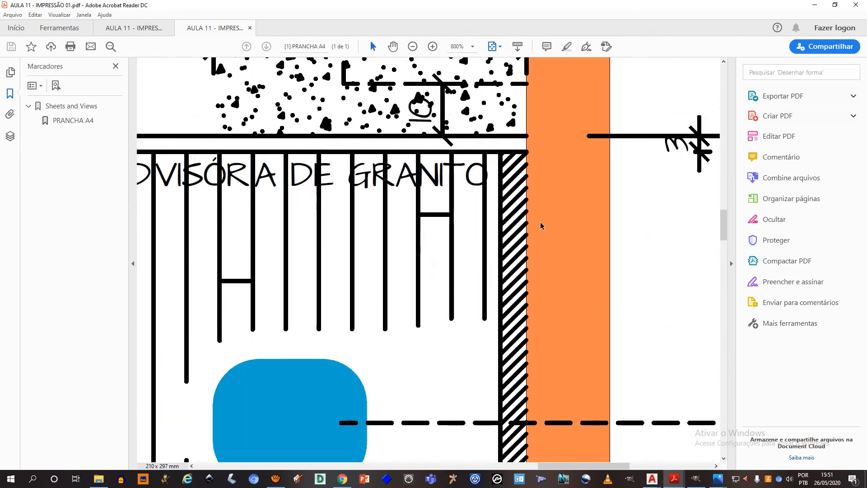
{"action": "scroll", "coordinate": [540, 224], "scroll_direction": "down", "scroll_amount": 3, "text": "ctrl"}
{"action": "scroll", "coordinate": [540, 225], "scroll_direction": "down", "scroll_amount": 2, "text": "ctrl"}
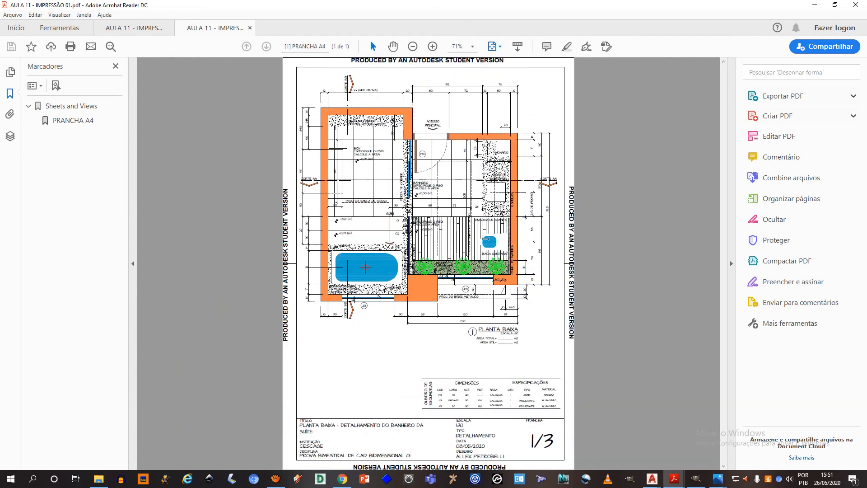
{"action": "scroll", "coordinate": [374, 178], "scroll_direction": "up", "scroll_amount": 1, "text": "ctrl"}
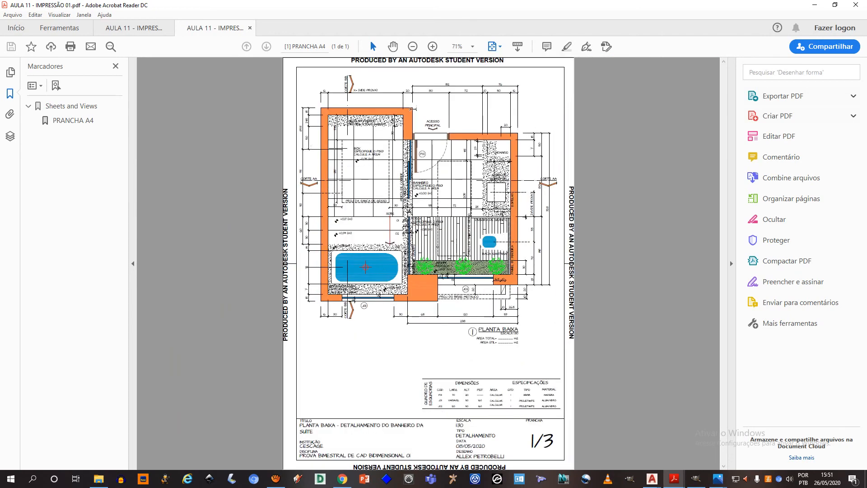